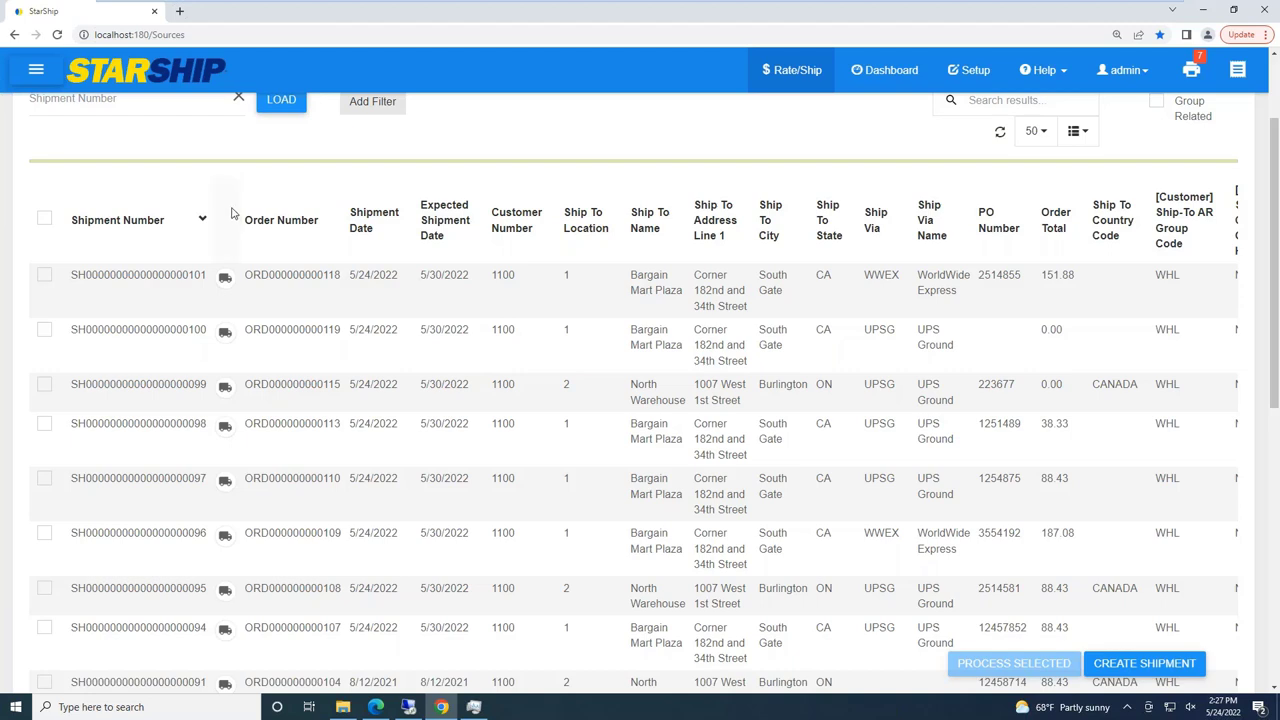
# Step: Show the shipments table's column checklist and scroll through the available fields, such as Order Number and Ship Via
pyautogui.scroll(2, 230, 210)
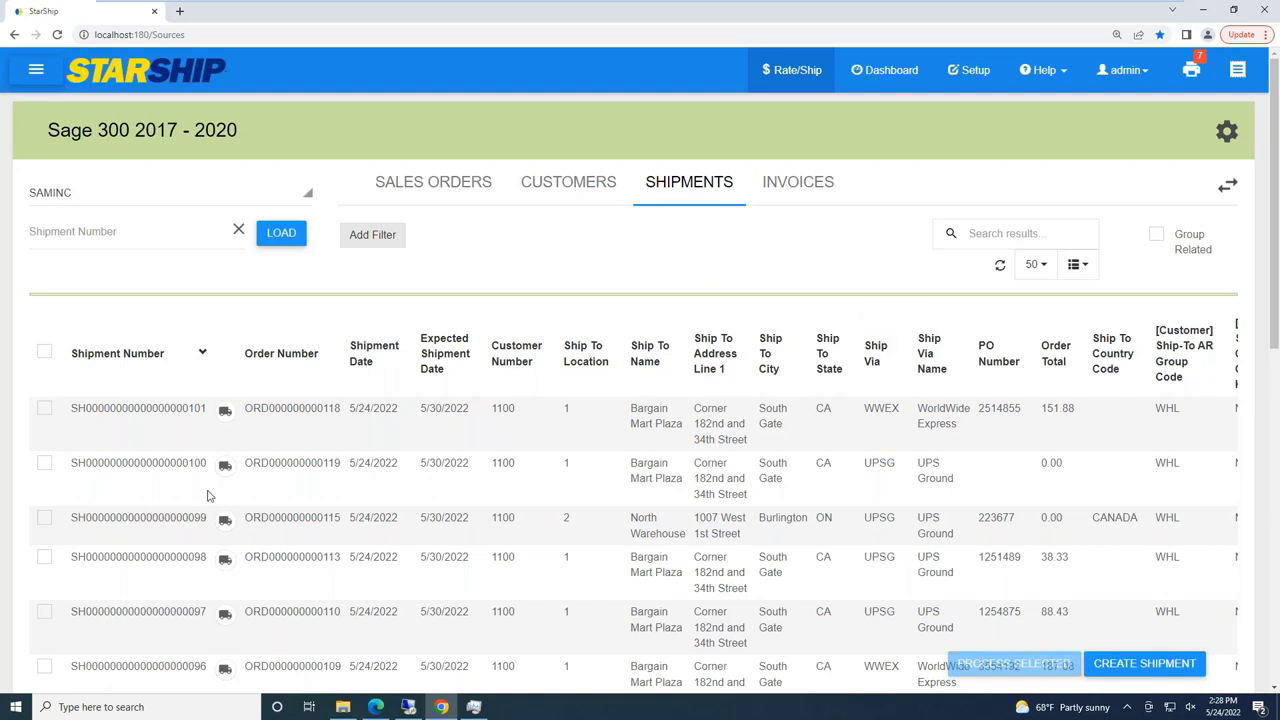
pyautogui.click(46, 235)
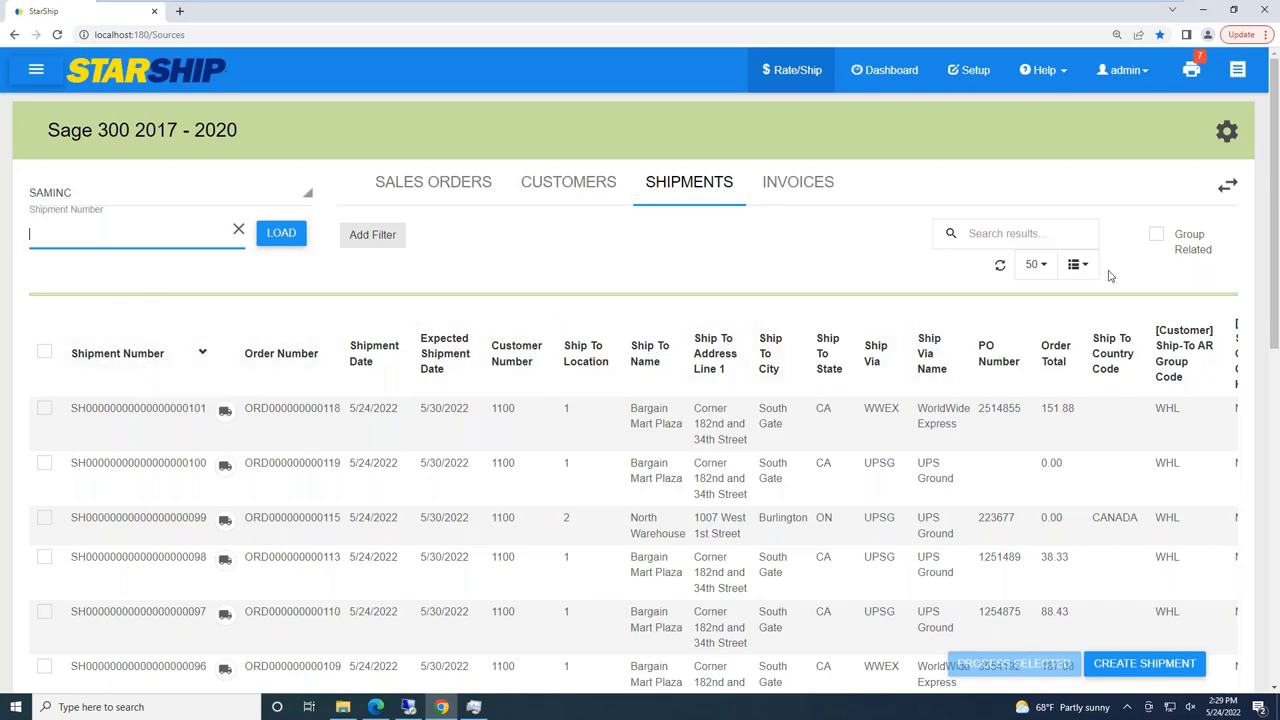
pyautogui.click(1076, 265)
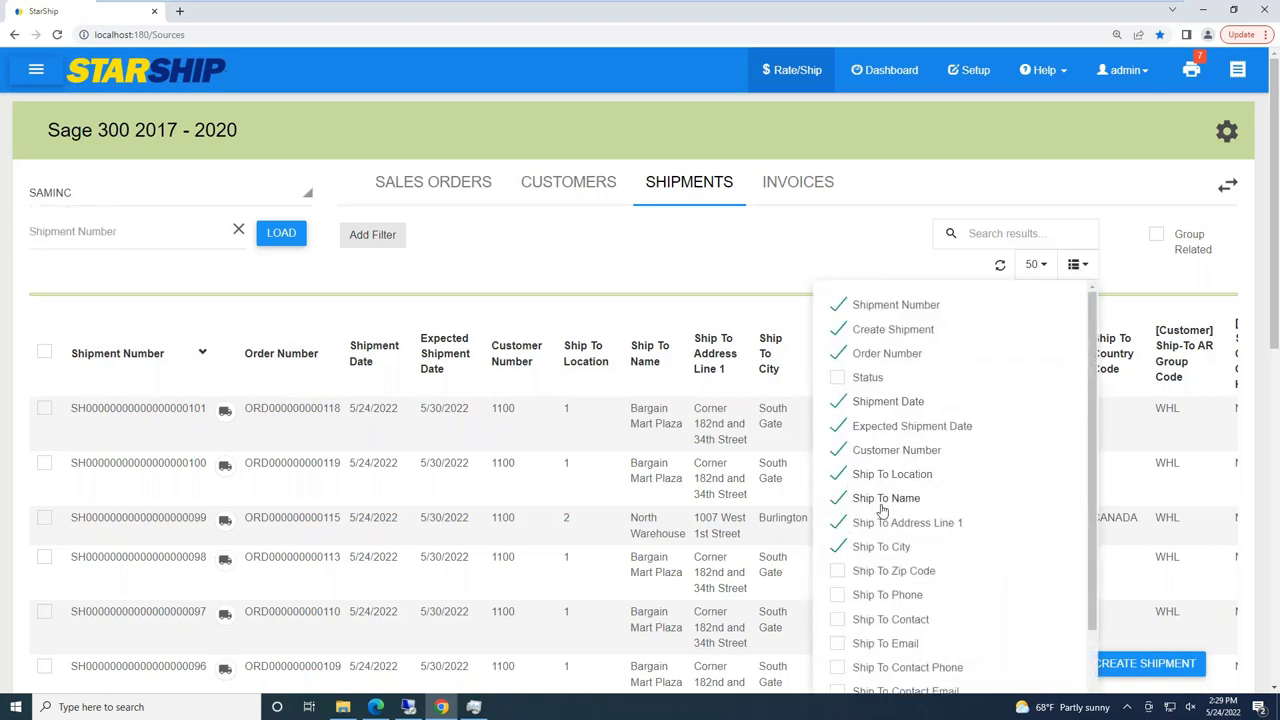
pyautogui.scroll(-1, 925, 545)
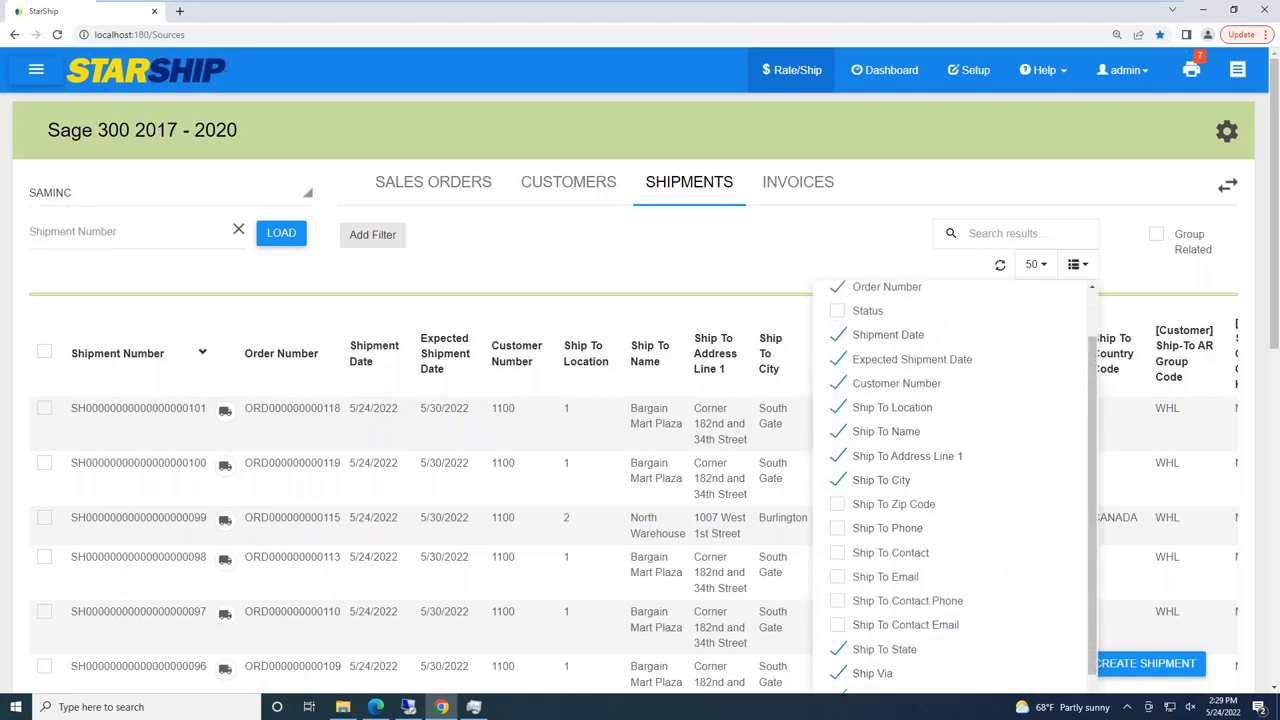
pyautogui.scroll(-1, 895, 535)
pyautogui.scroll(-1, 895, 538)
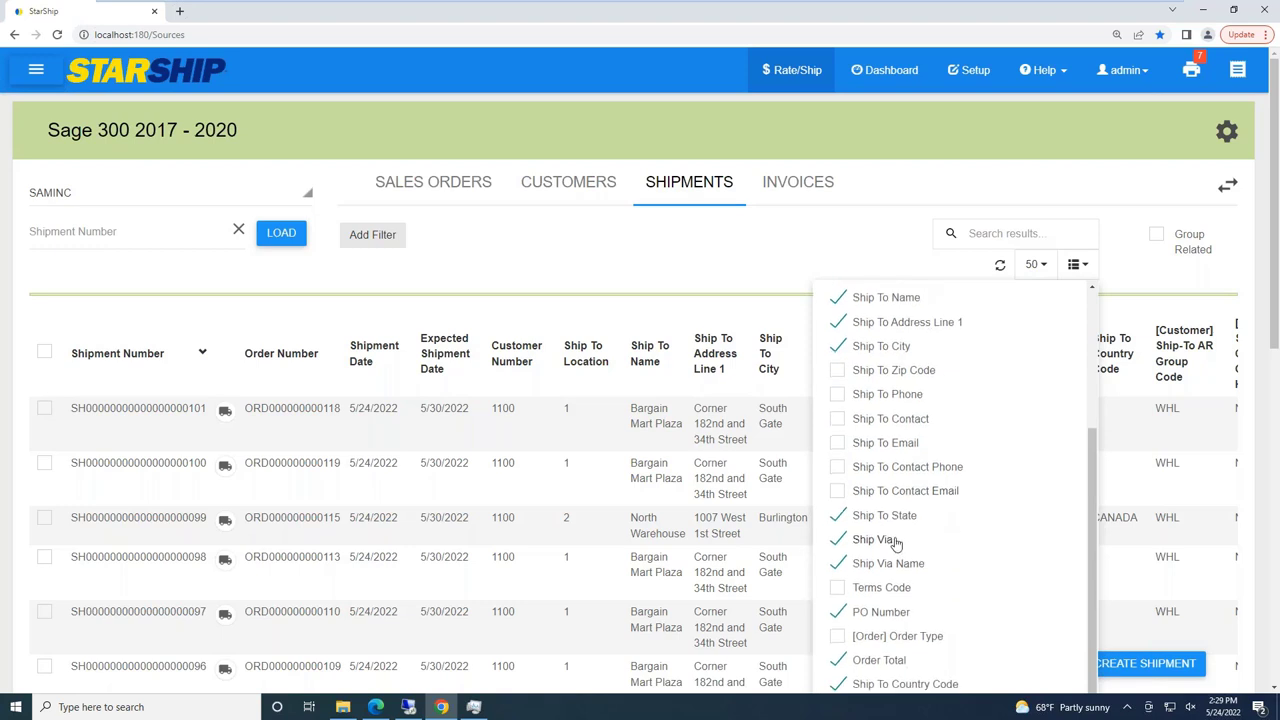
pyautogui.scroll(3, 914, 575)
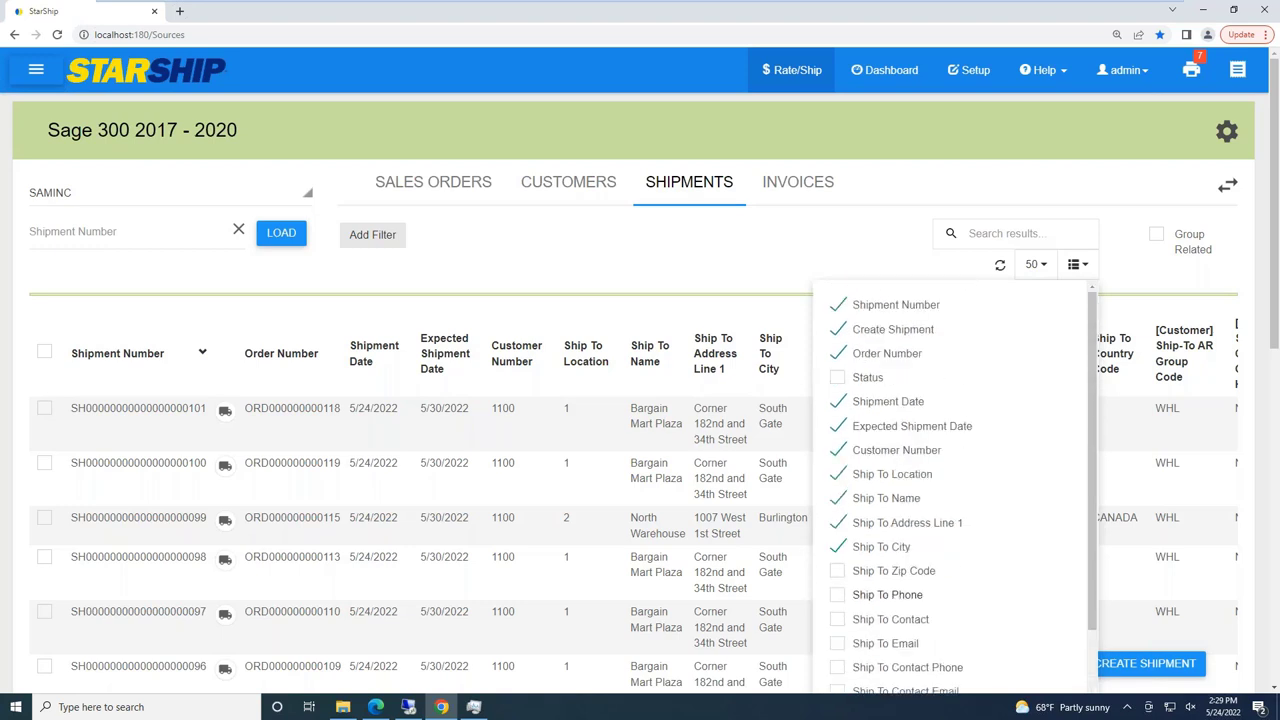
# Step: Close the column list and browse the Add Filter fields without applying a filter
pyautogui.click(571, 277)
pyautogui.click(370, 234)
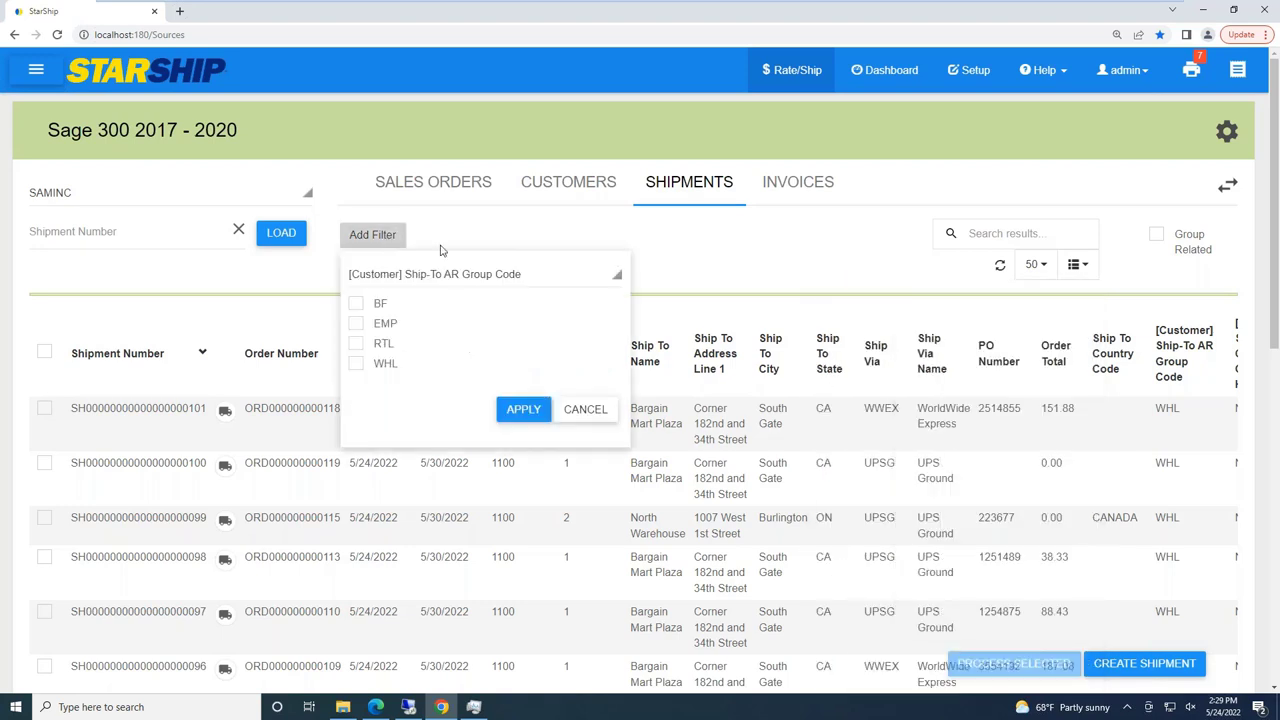
pyautogui.click(476, 276)
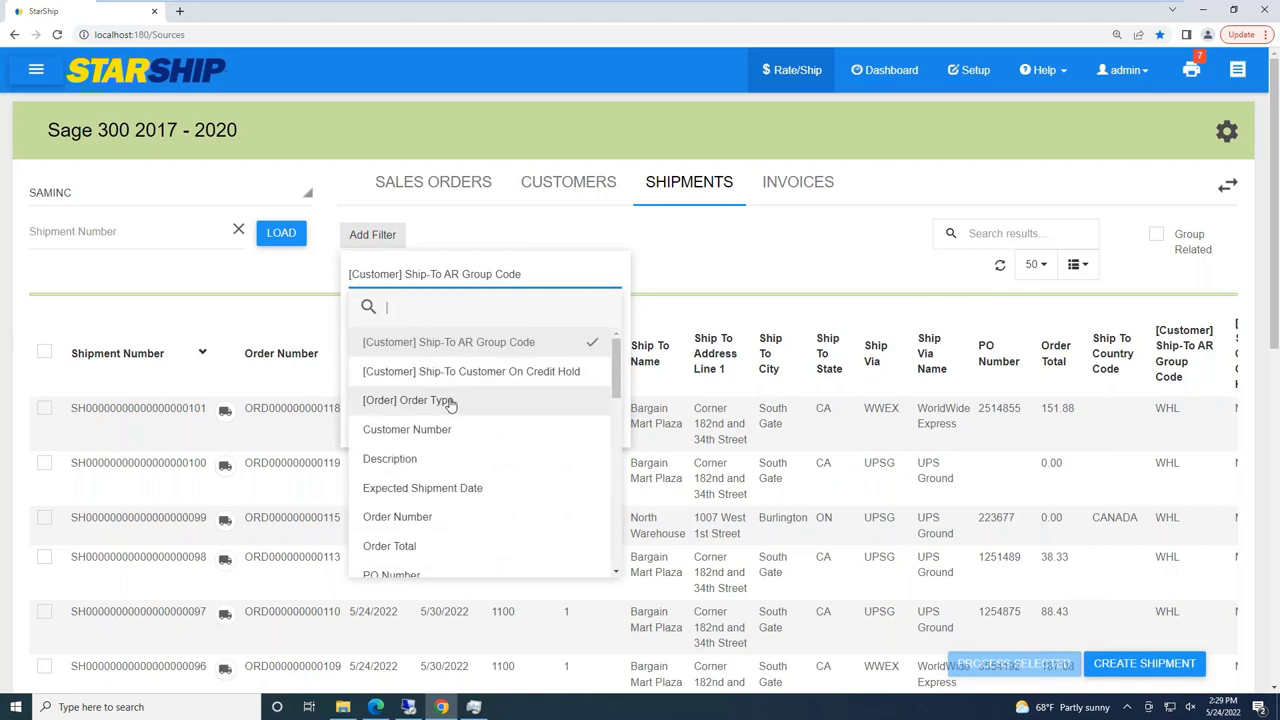
pyautogui.scroll(-1, 450, 405)
pyautogui.scroll(-1, 450, 408)
pyautogui.scroll(-1, 450, 410)
pyautogui.scroll(-2, 450, 418)
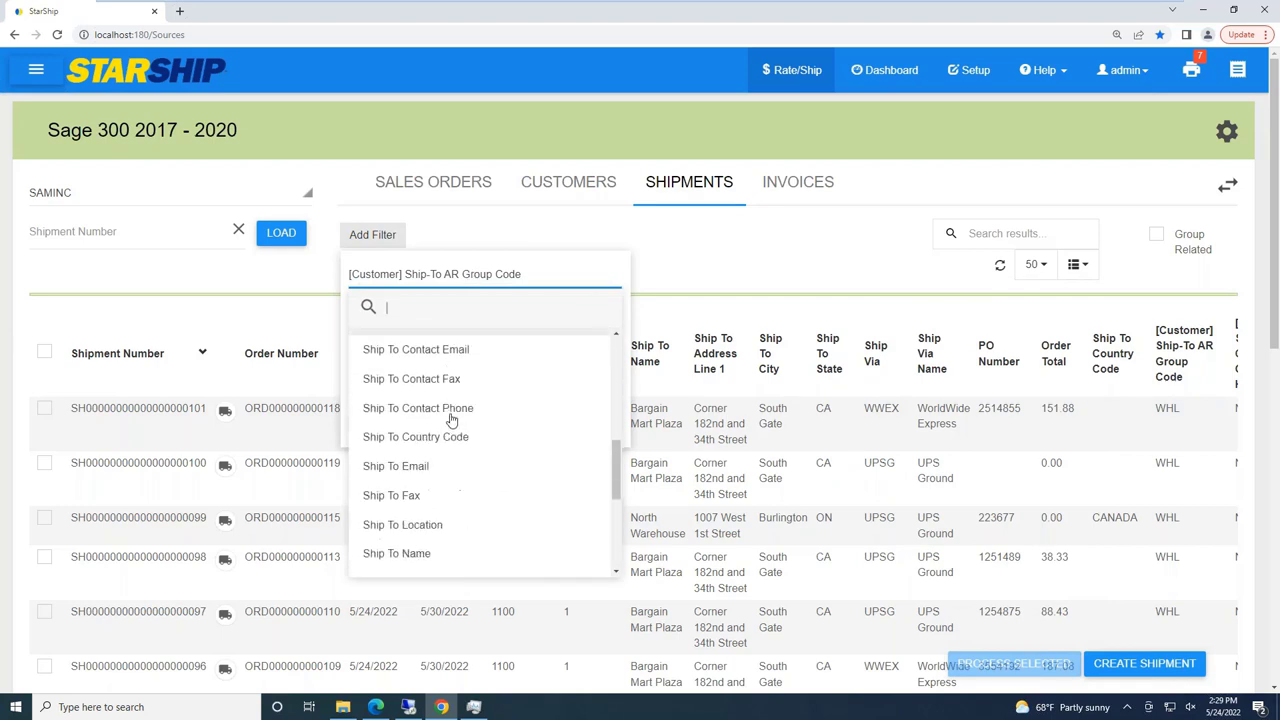
pyautogui.scroll(-1, 450, 430)
pyautogui.scroll(3, 452, 440)
pyautogui.click(735, 268)
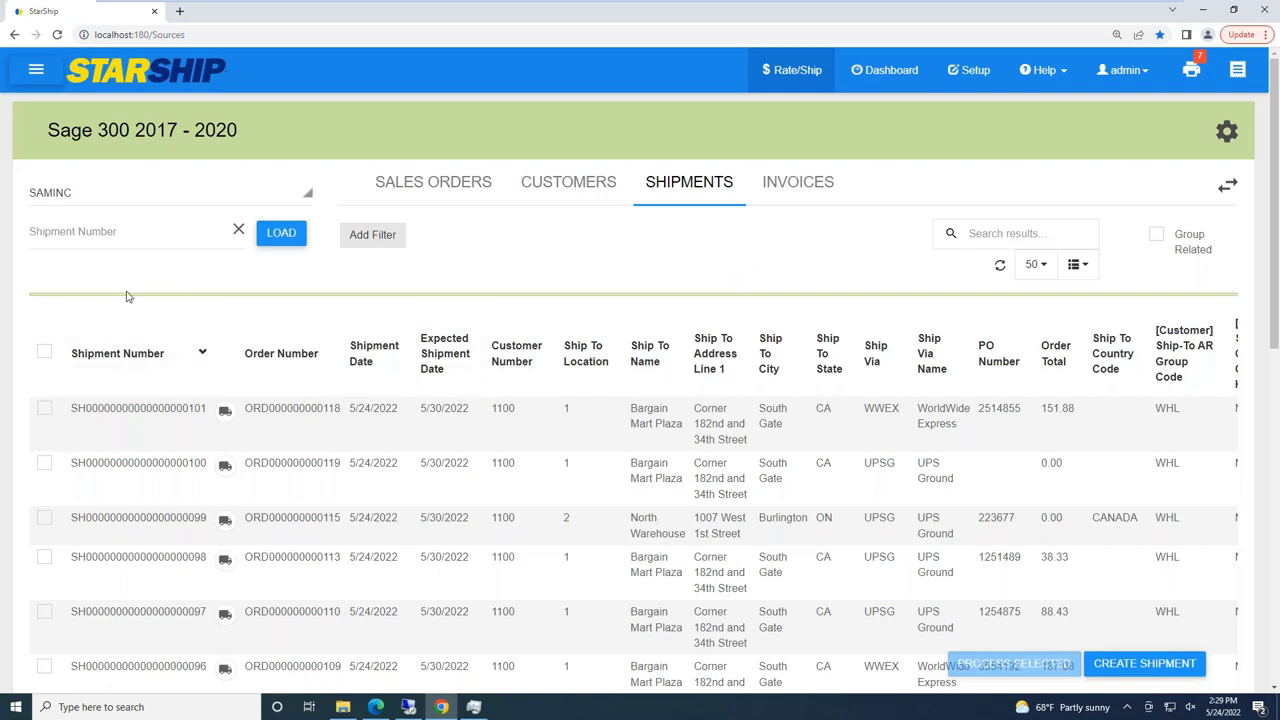
# Step: Group related shipments by address and expand the 11-order Corner 182nd and 34th Street group
pyautogui.click(1157, 240)
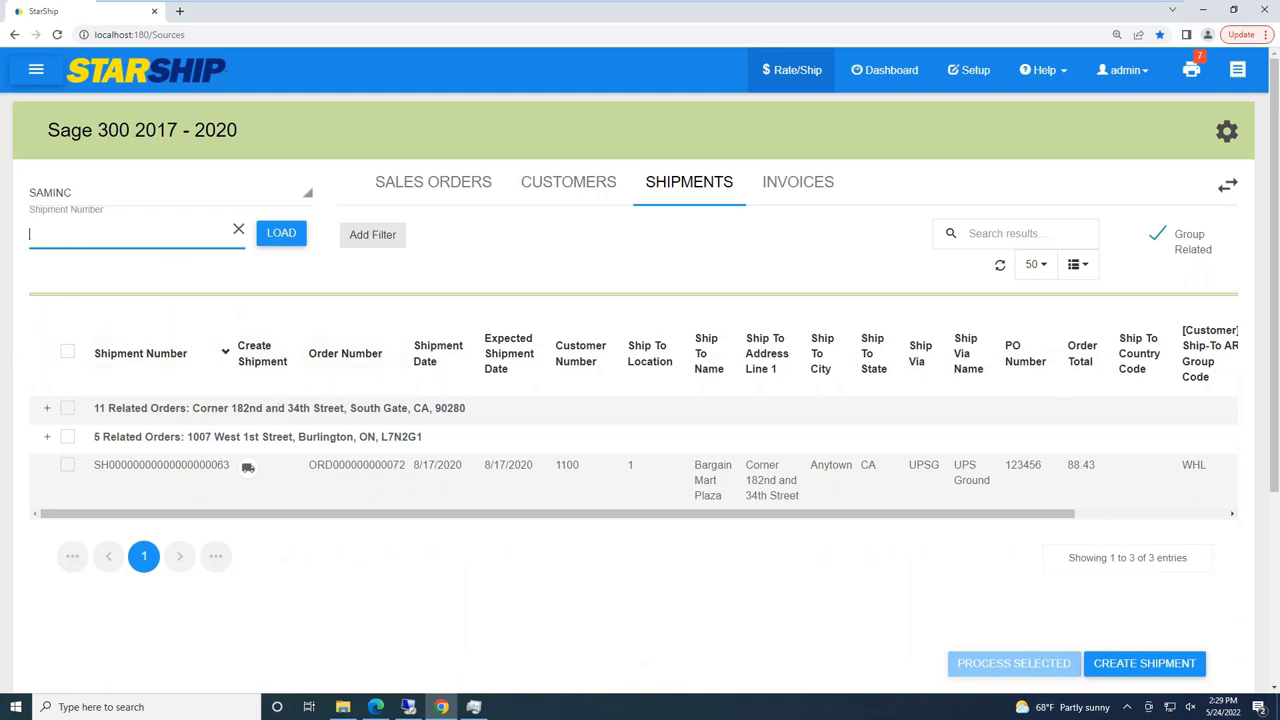
pyautogui.click(47, 410)
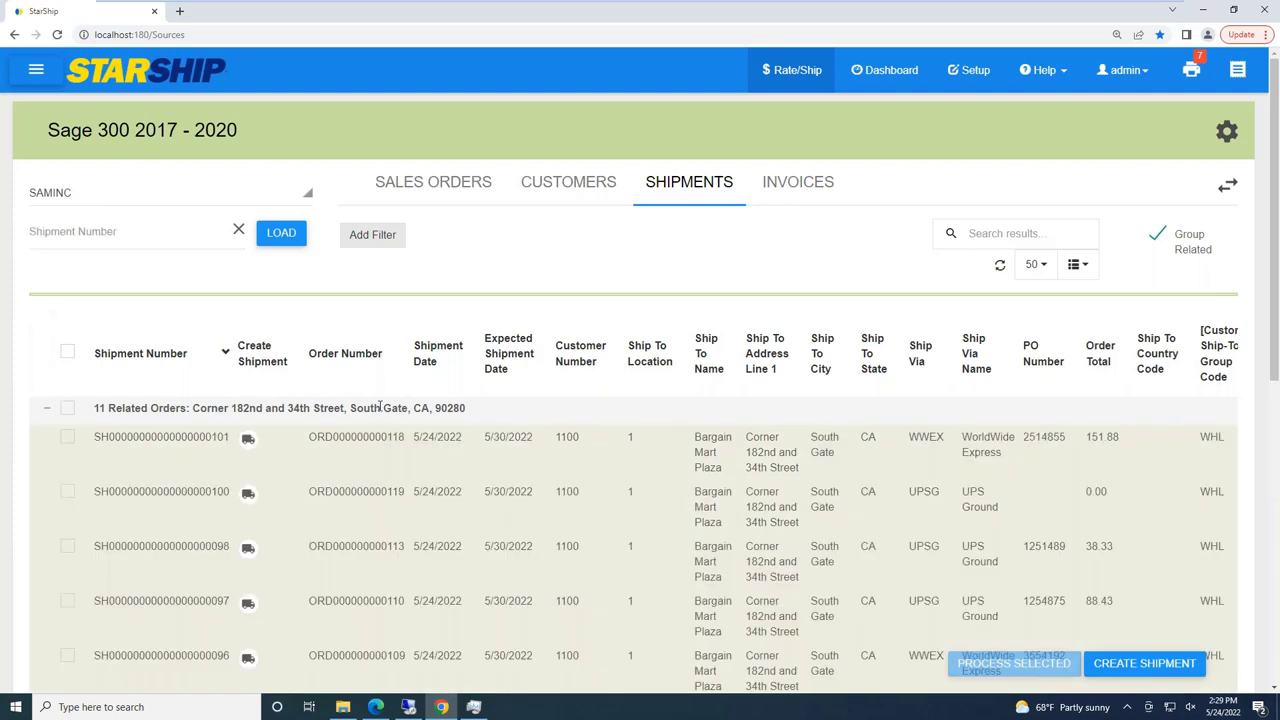
pyautogui.scroll(-1, 376, 416)
pyautogui.scroll(-1, 376, 416)
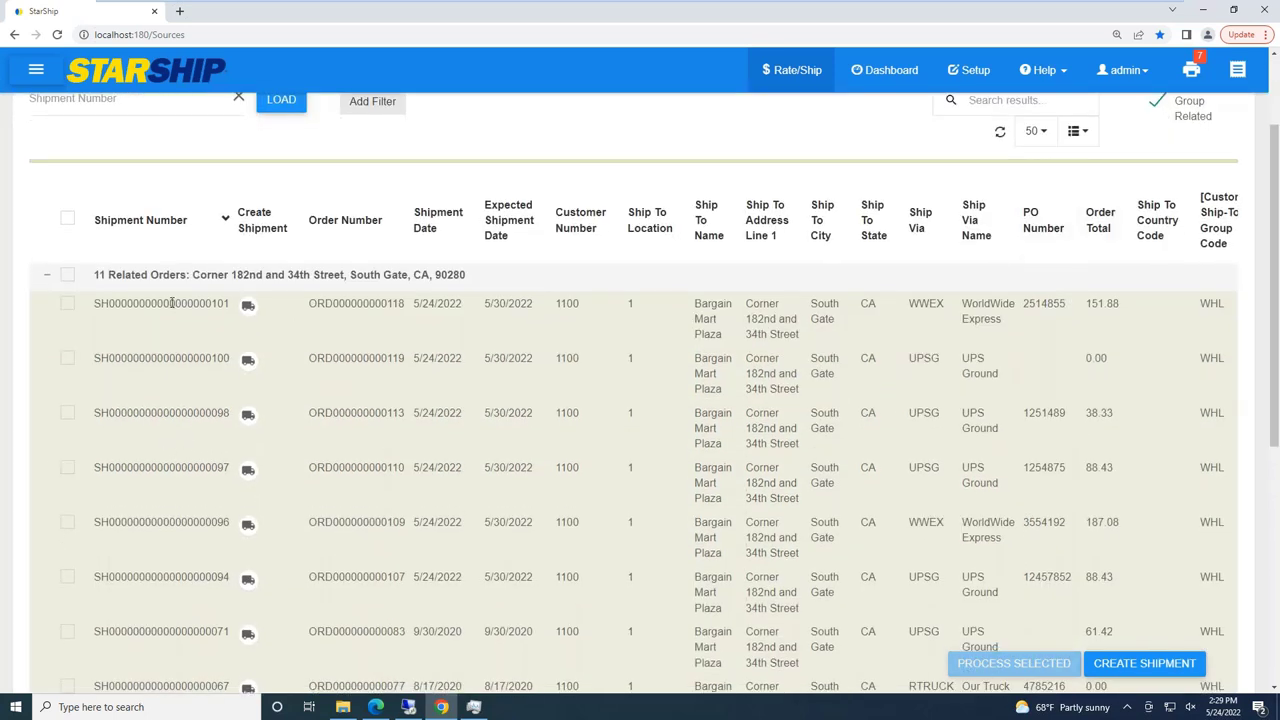
# Step: Toggle individual rows such as shipments 098 and 097, then select every shipment with the header checkbox
pyautogui.click(66, 279)
pyautogui.click(67, 305)
pyautogui.click(67, 359)
pyautogui.click(67, 416)
pyautogui.click(68, 470)
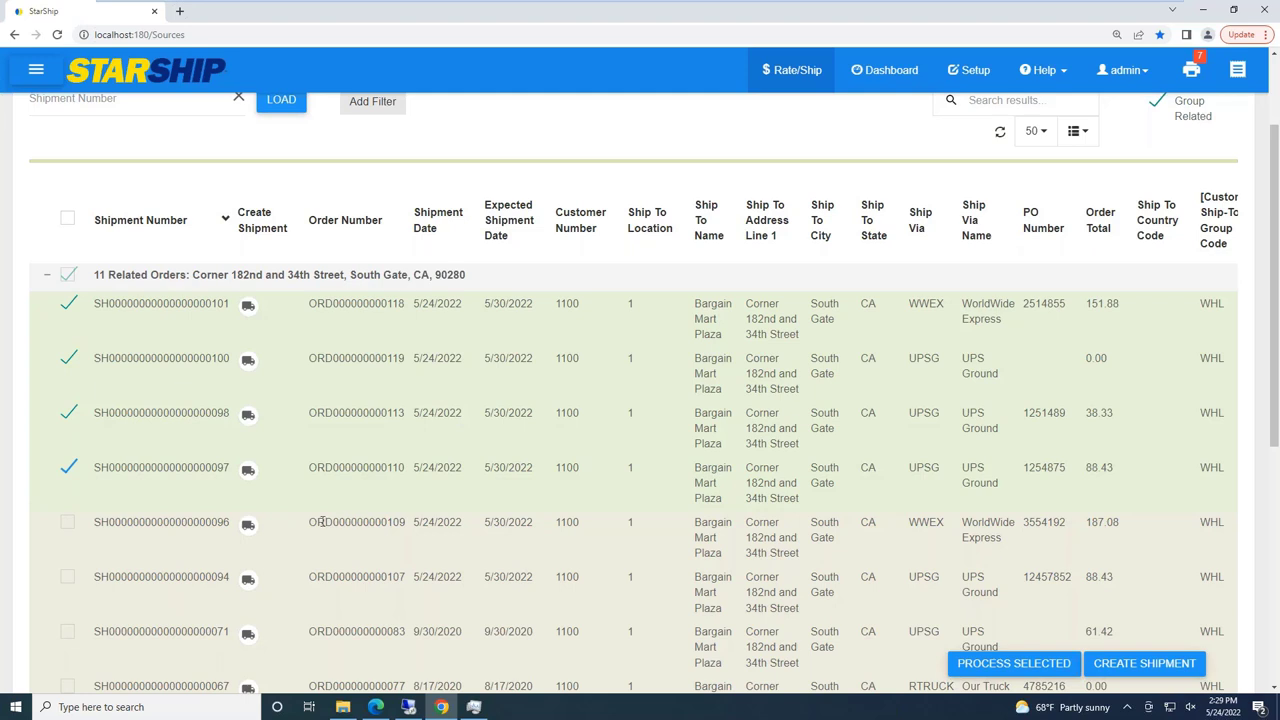
pyautogui.click(68, 468)
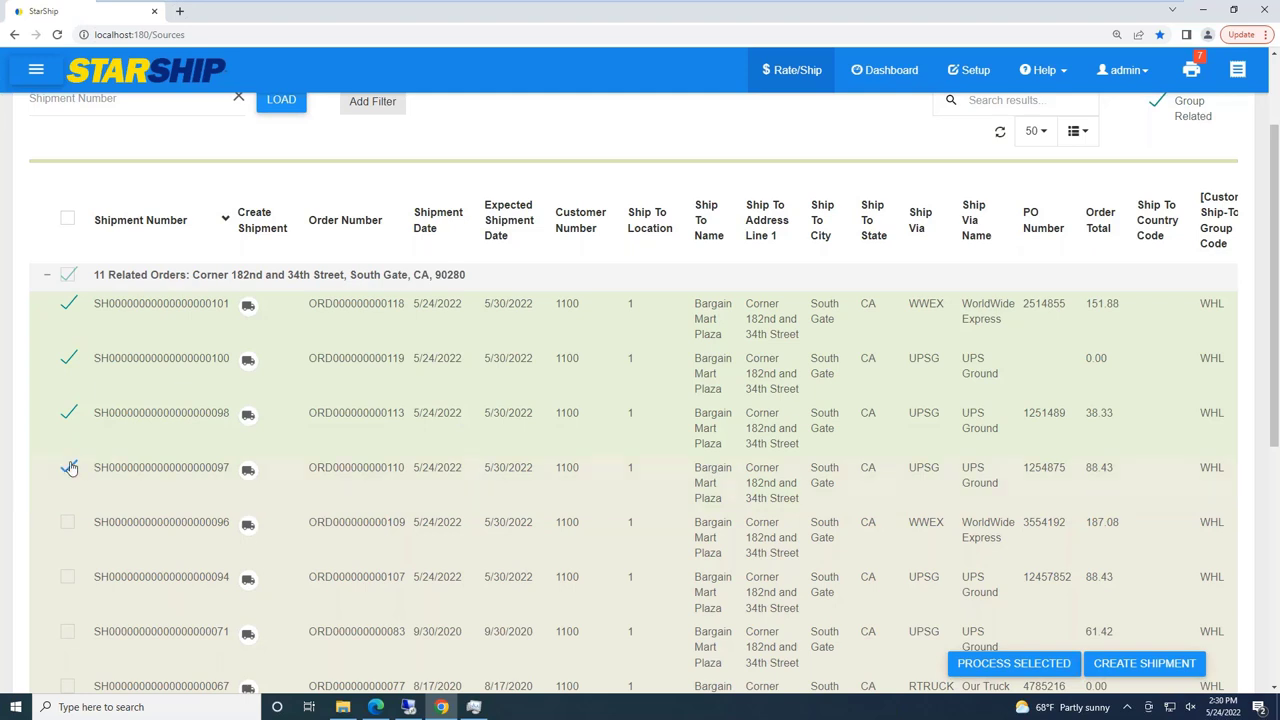
pyautogui.click(68, 274)
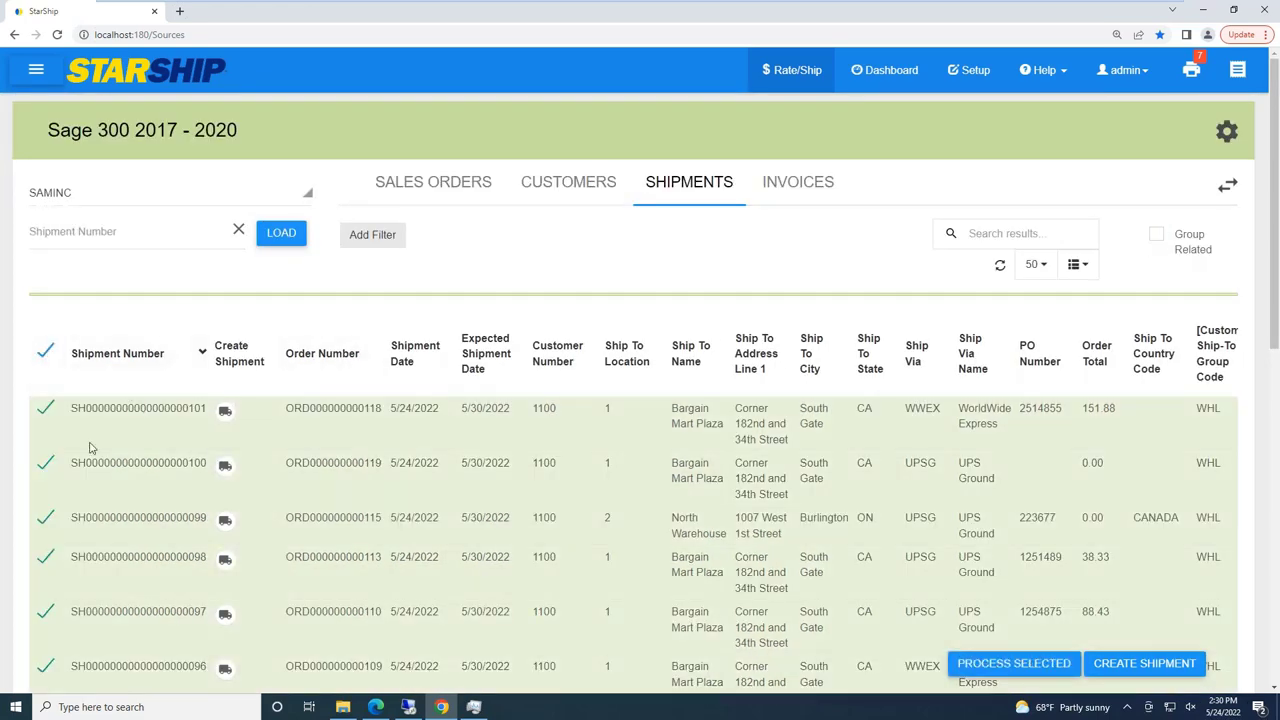
# Step: Cancel out of Batch Settings for the selected shipments and deselect all shipments
pyautogui.scroll(-1, 103, 452)
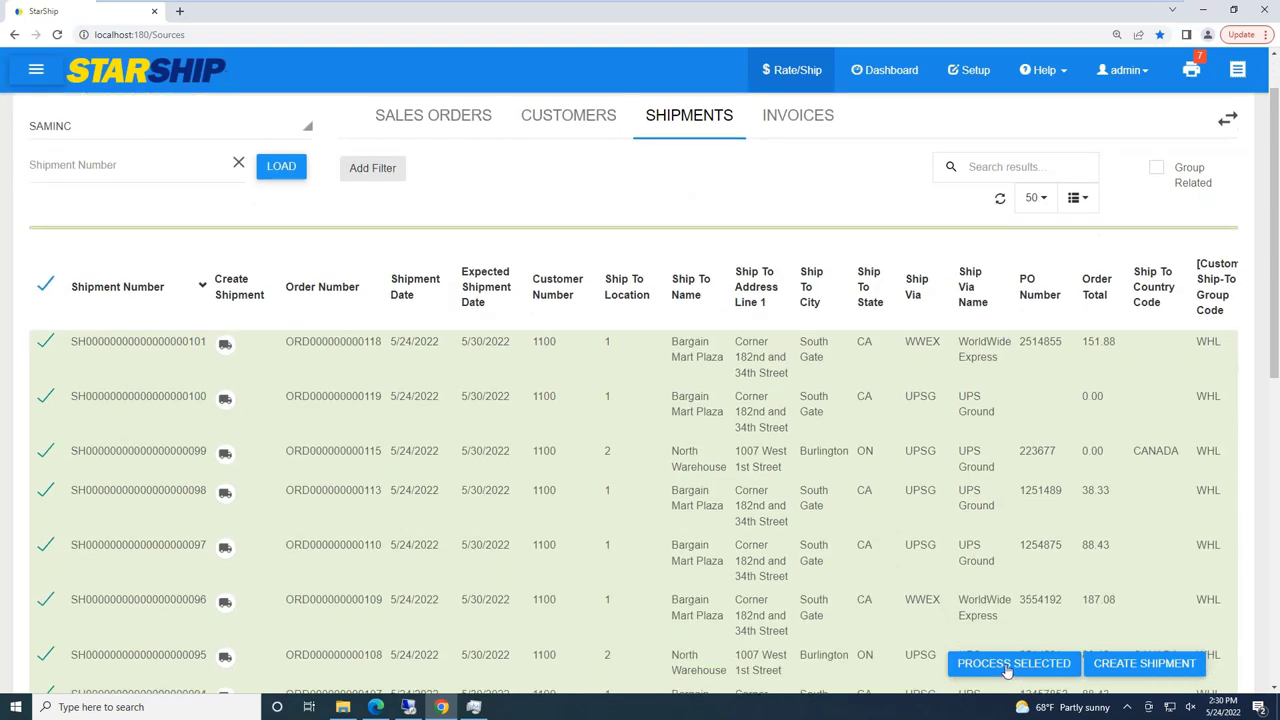
pyautogui.click(1005, 666)
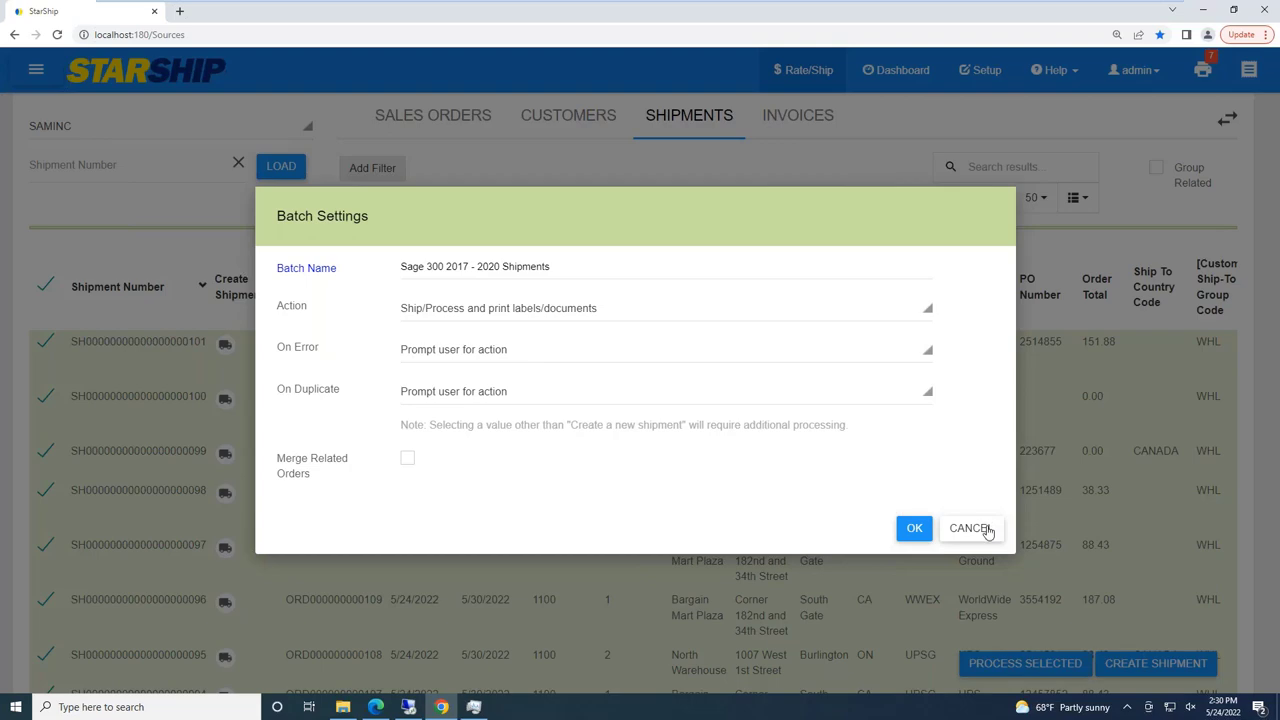
pyautogui.click(985, 530)
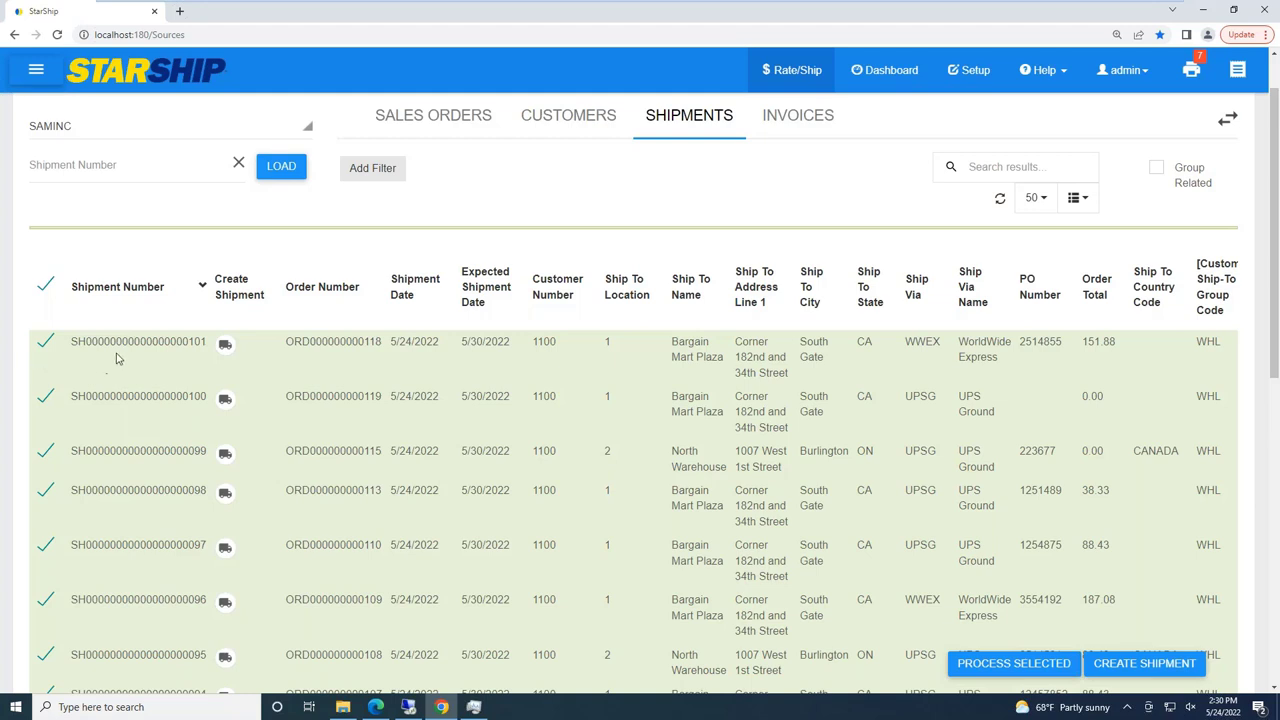
pyautogui.click(45, 290)
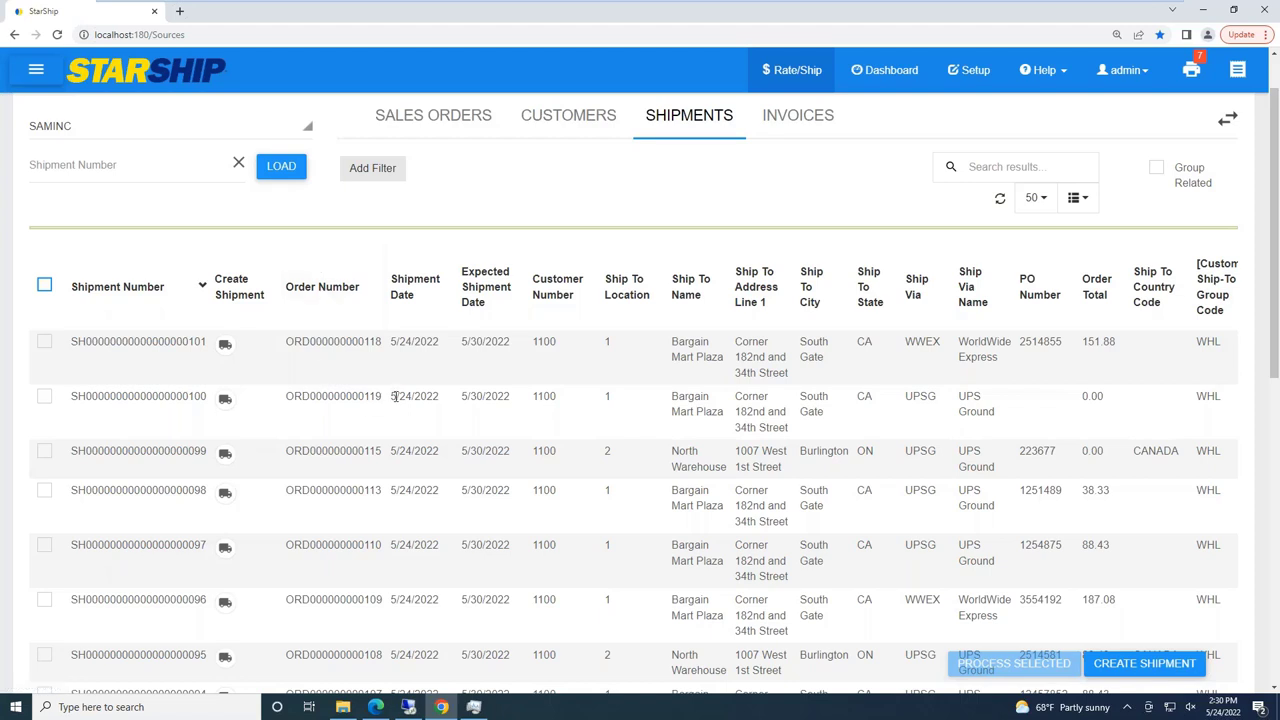
pyautogui.scroll(-1, 400, 400)
pyautogui.scroll(-1, 410, 410)
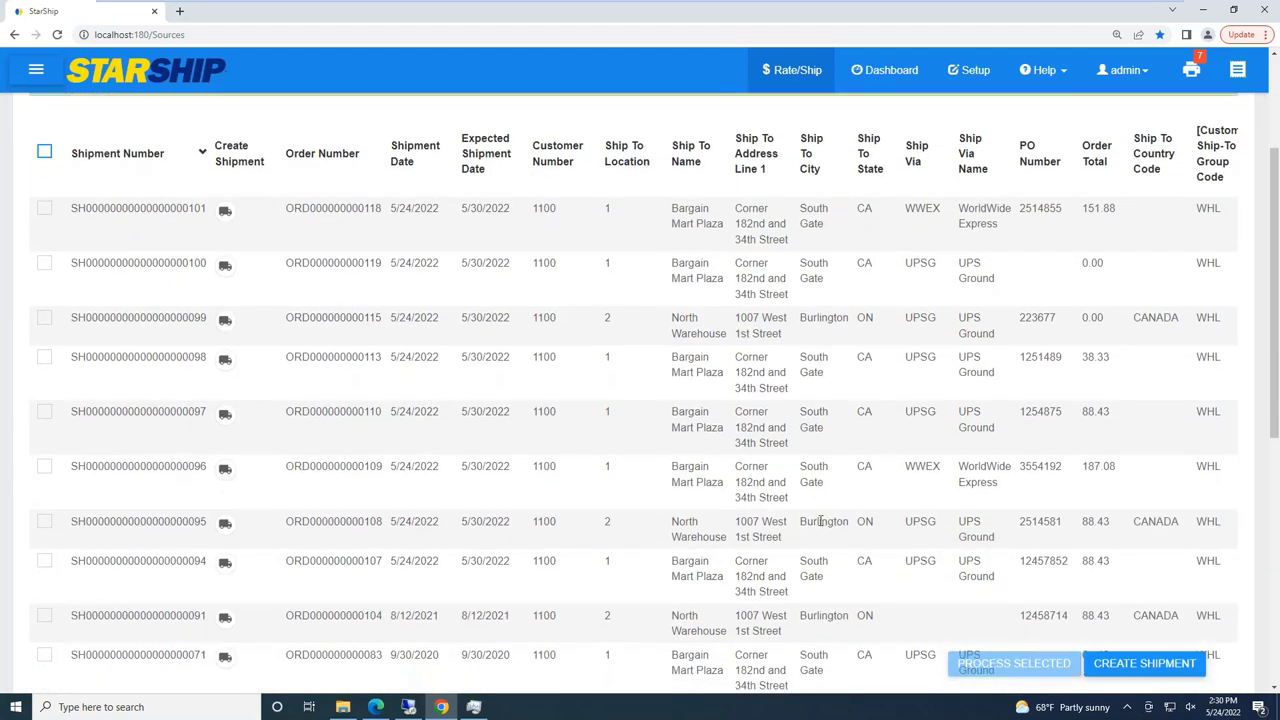
pyautogui.click(225, 527)
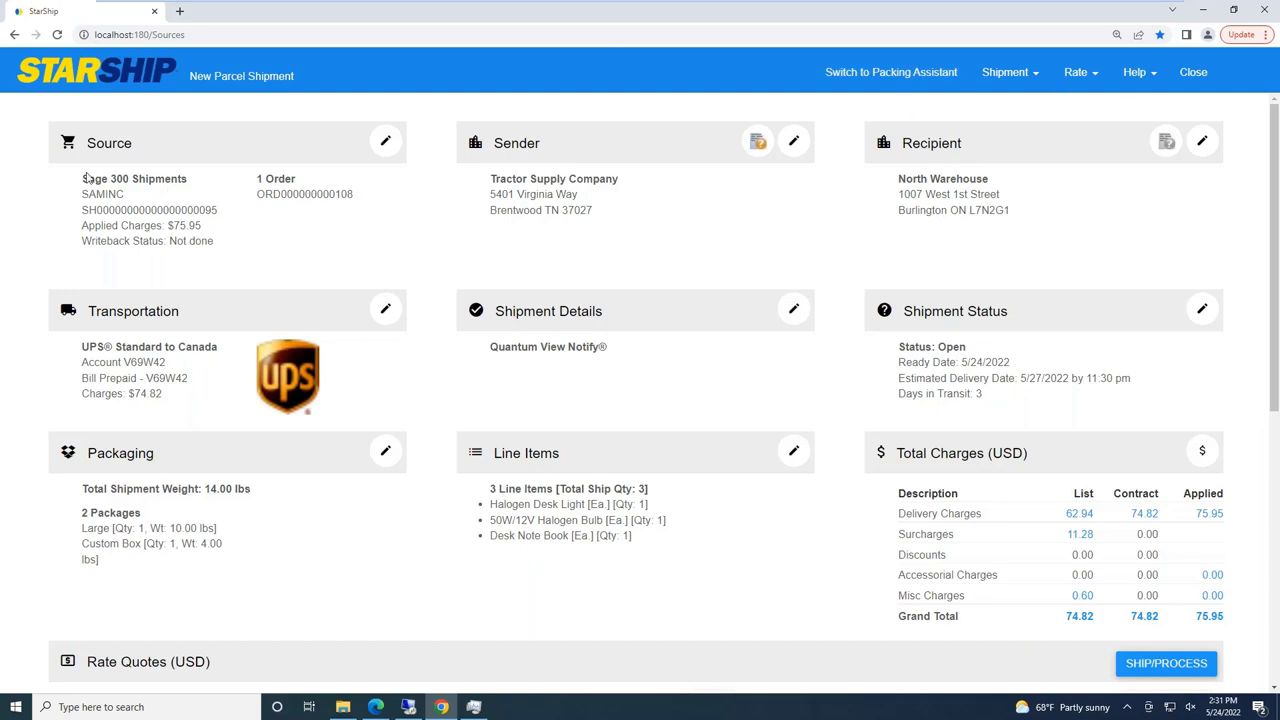
pyautogui.moveTo(186, 180)
pyautogui.mouseDown()
pyautogui.moveTo(118, 181)
pyautogui.moveTo(83, 199)
pyautogui.mouseUp()
# Step: Set the sender to the saved Tractor Supply Company address and confirm the change
pyautogui.click(151, 209)
pyautogui.click(794, 141)
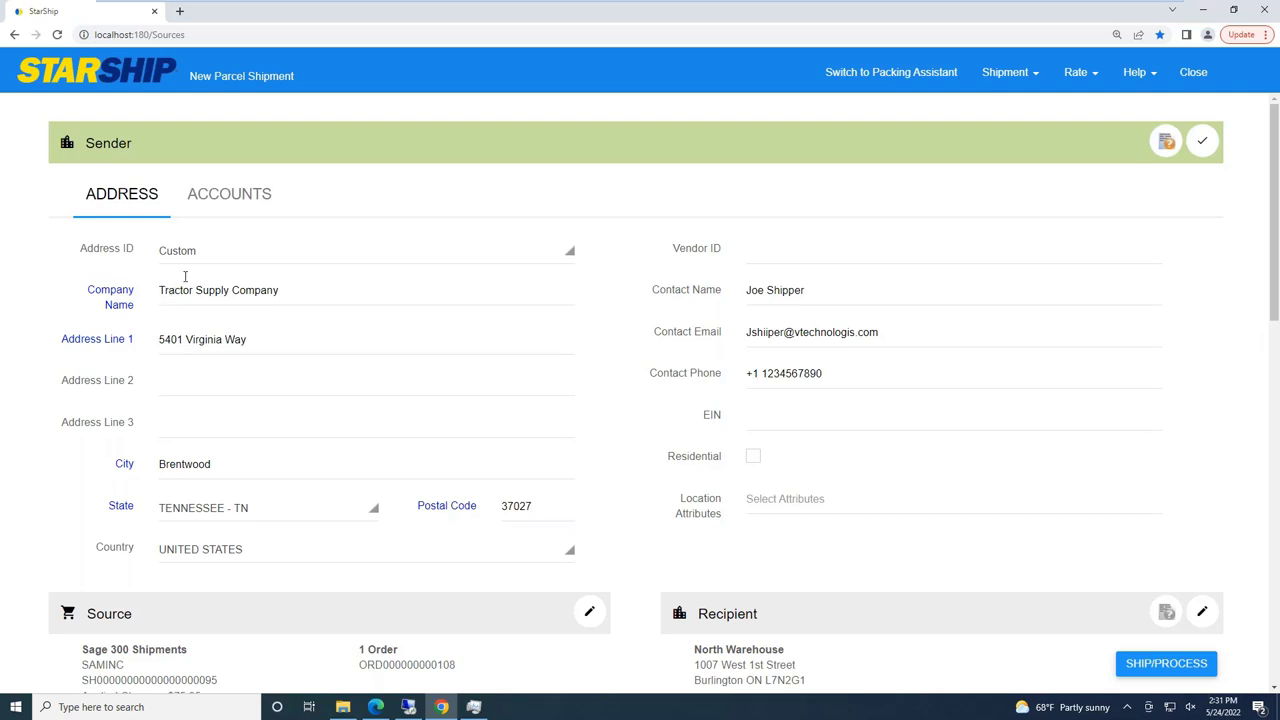
pyautogui.click(195, 258)
pyautogui.click(250, 458)
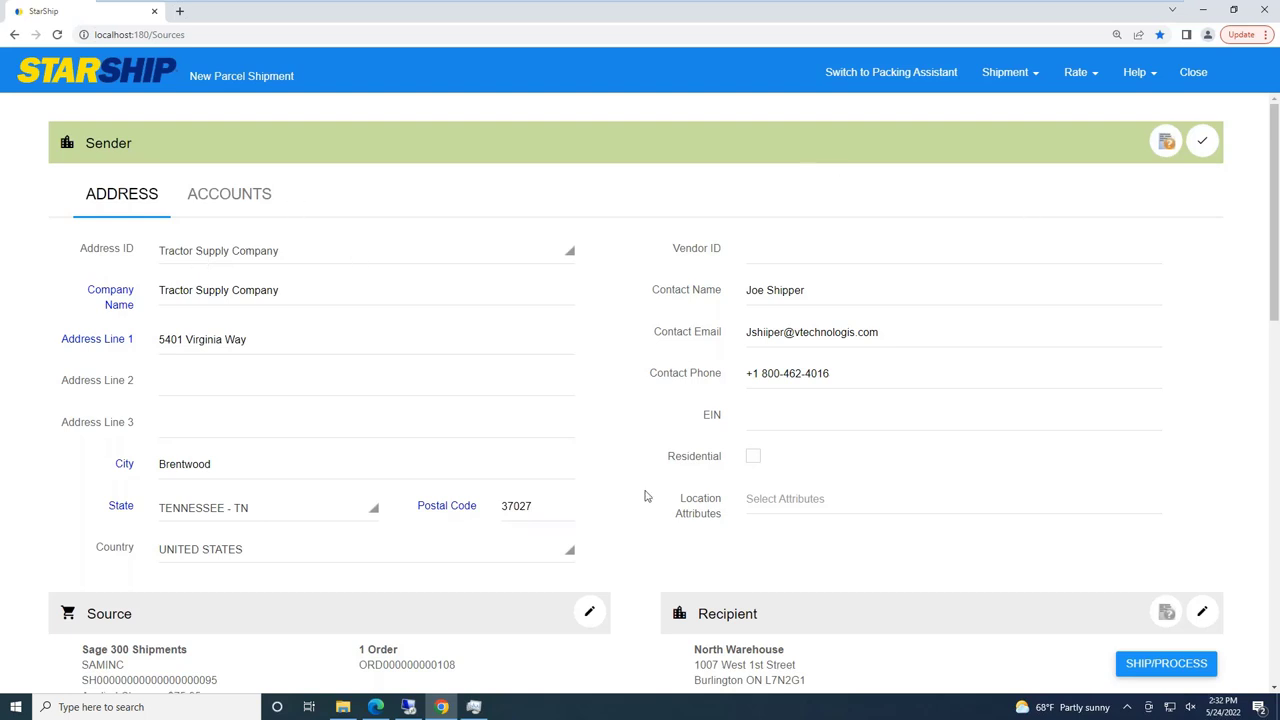
pyautogui.click(1201, 142)
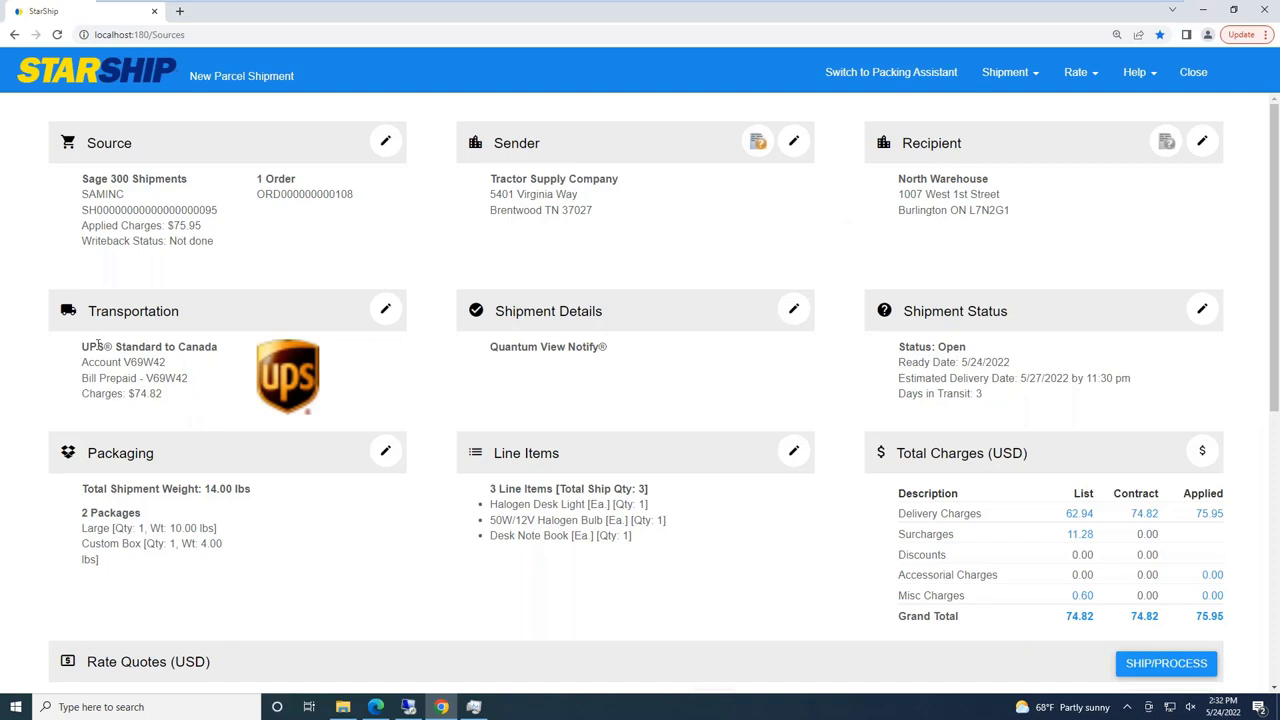
pyautogui.click(386, 311)
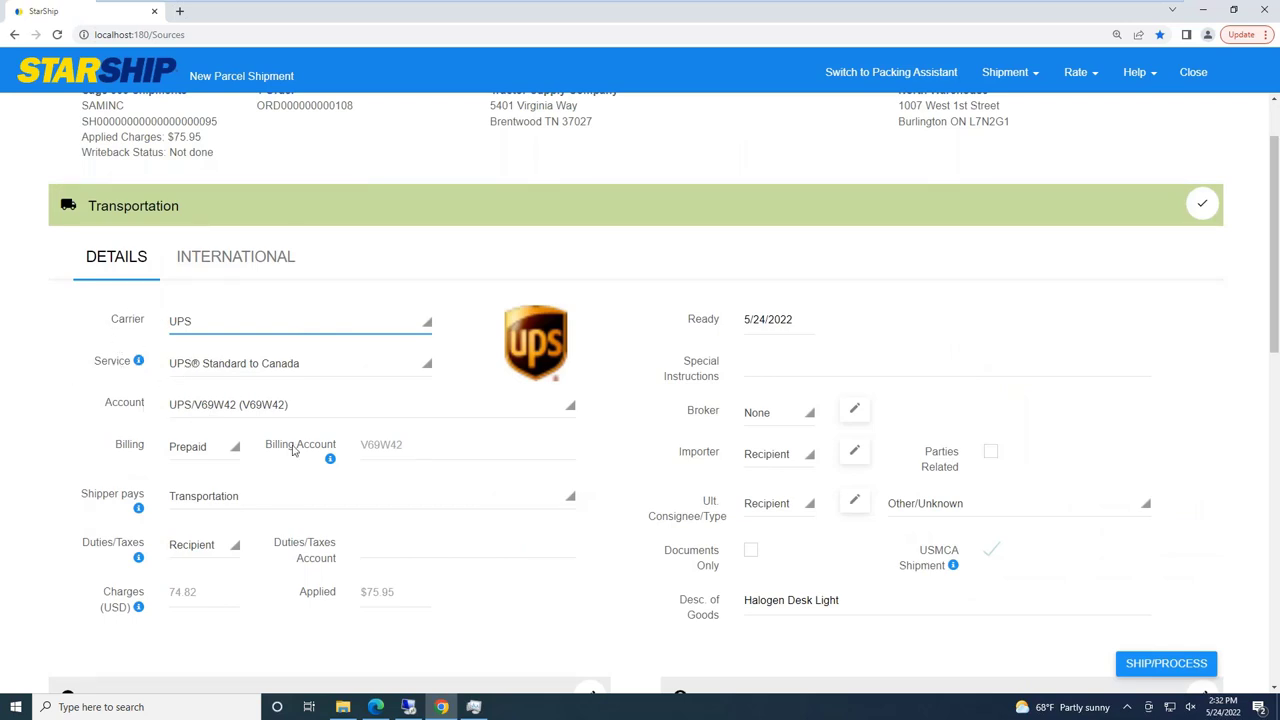
pyautogui.scroll(-1, 218, 463)
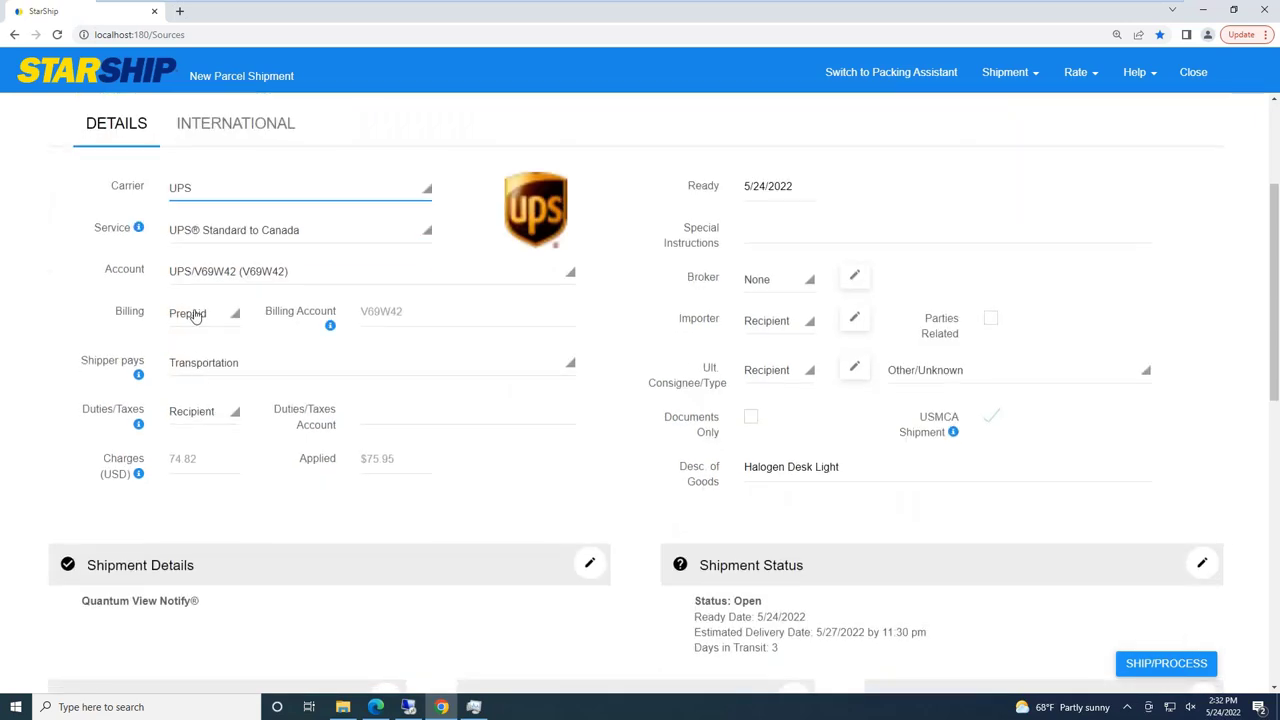
pyautogui.click(195, 315)
pyautogui.click(208, 400)
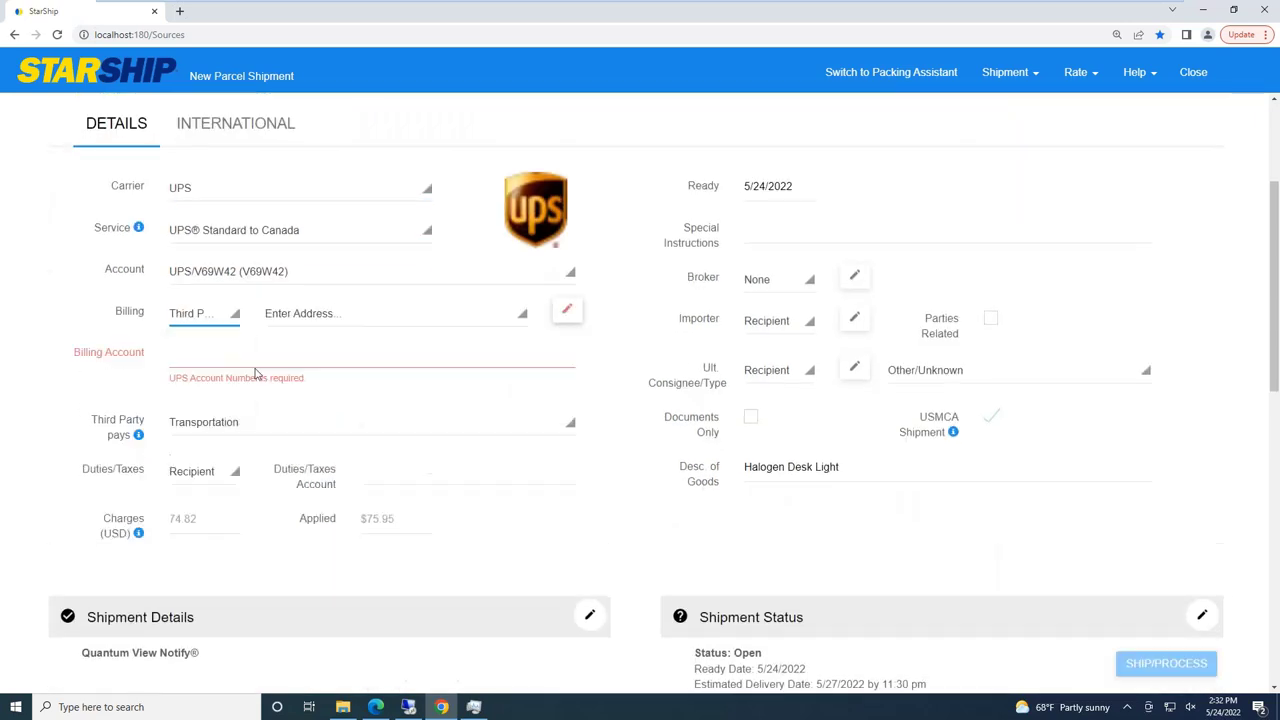
pyautogui.click(363, 317)
pyautogui.click(363, 368)
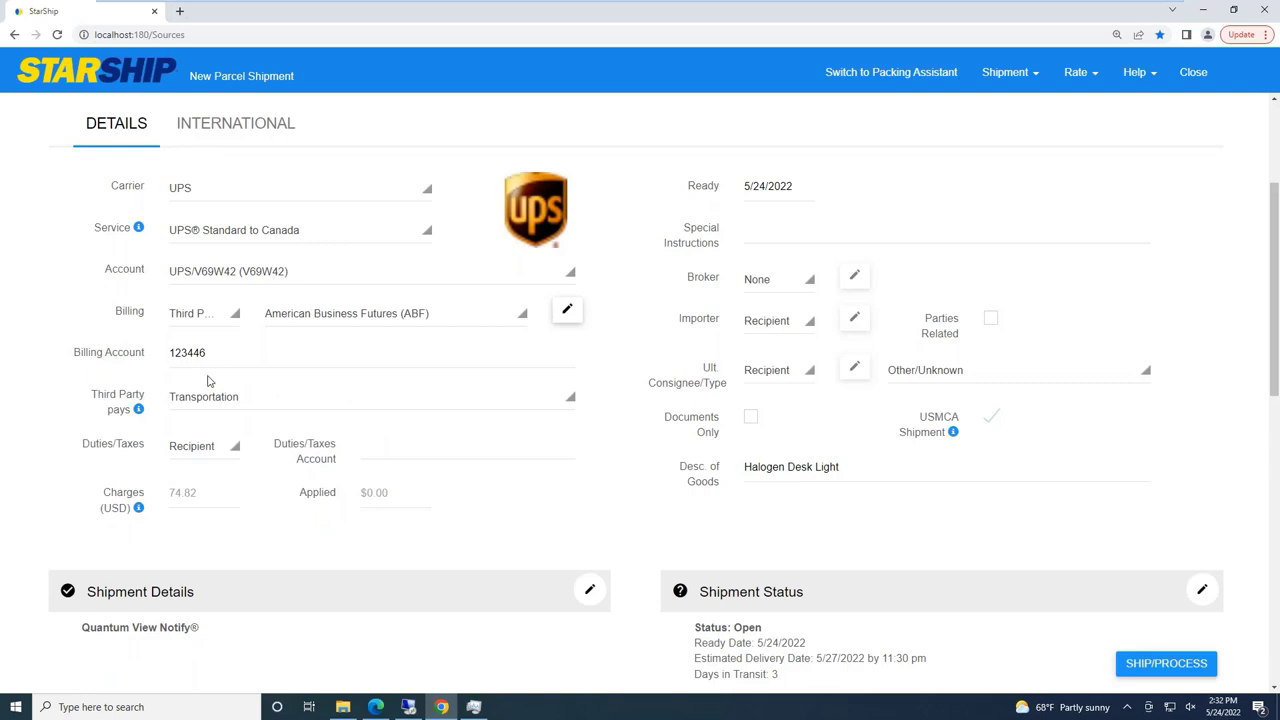
pyautogui.click(236, 354)
pyautogui.press('BackSpace')
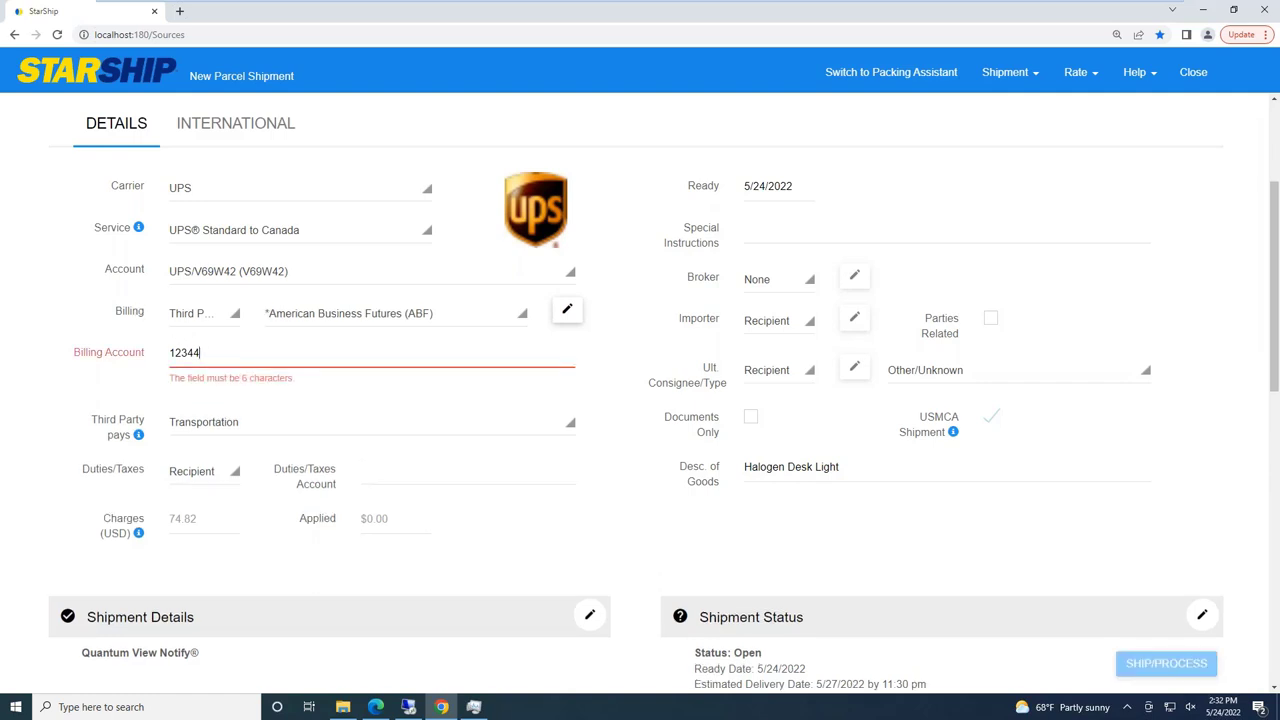
pyautogui.click(190, 320)
pyautogui.click(192, 343)
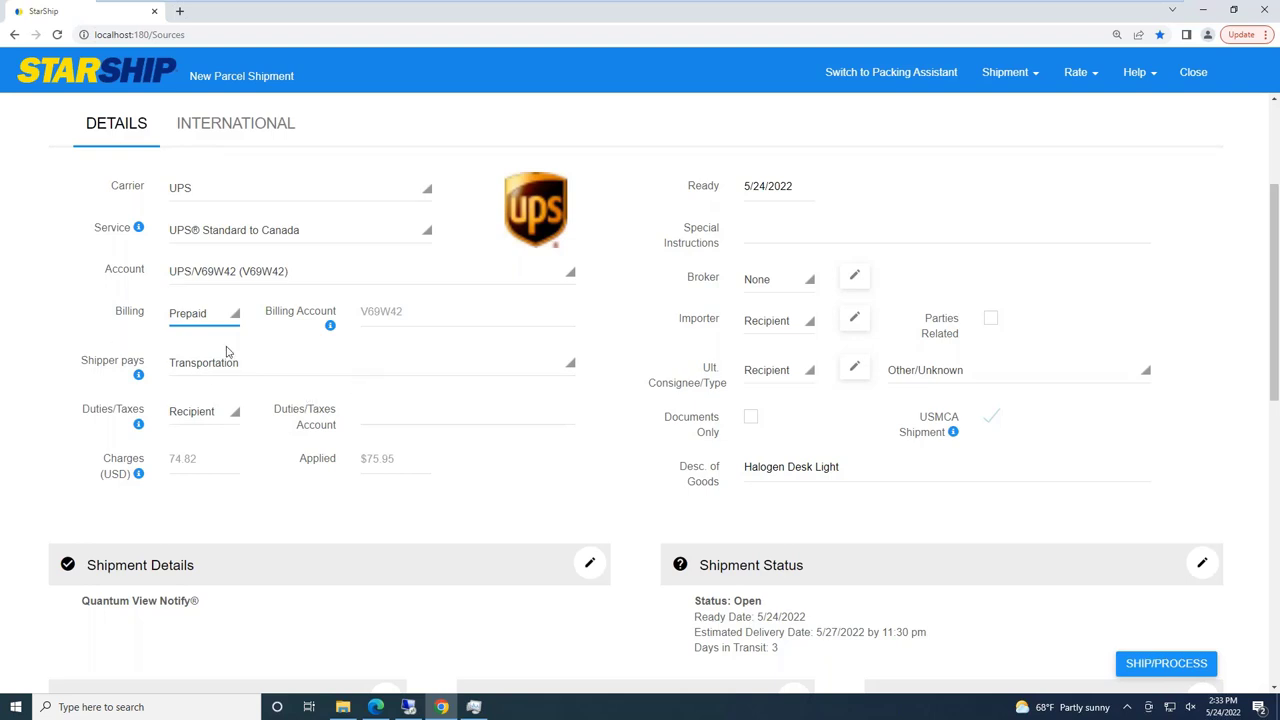
pyautogui.scroll(1, 303, 378)
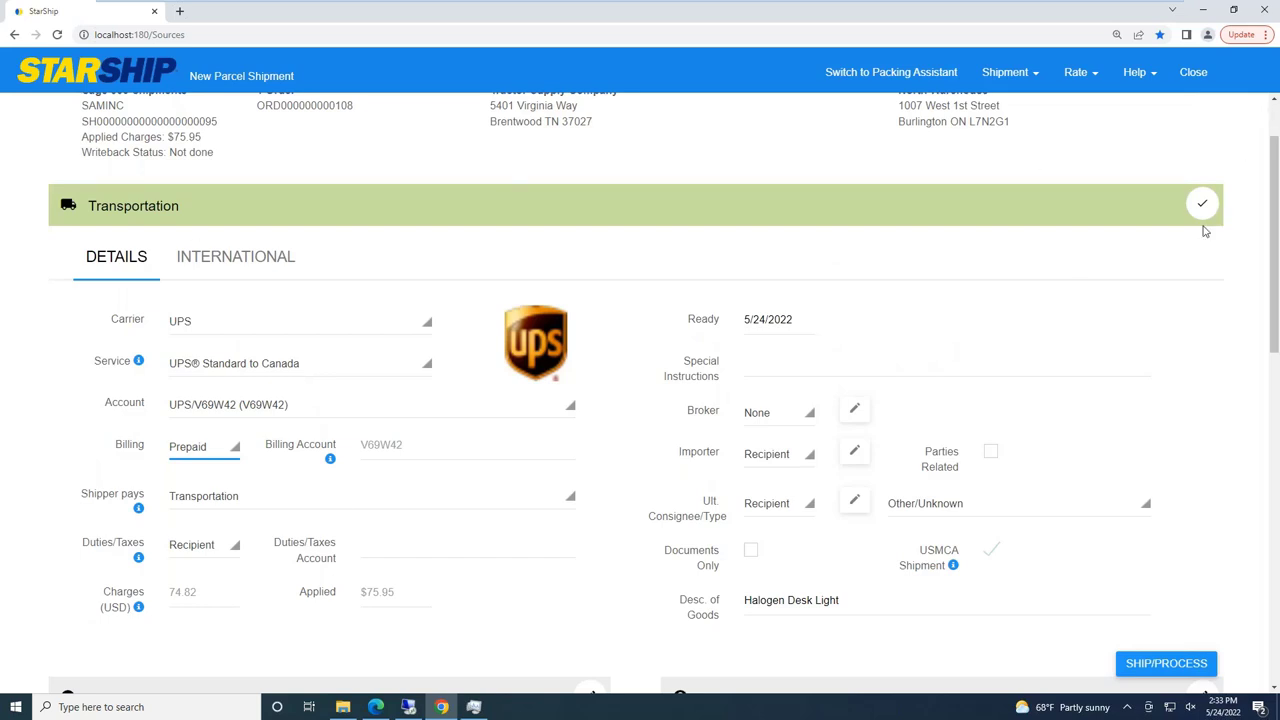
pyautogui.click(1202, 205)
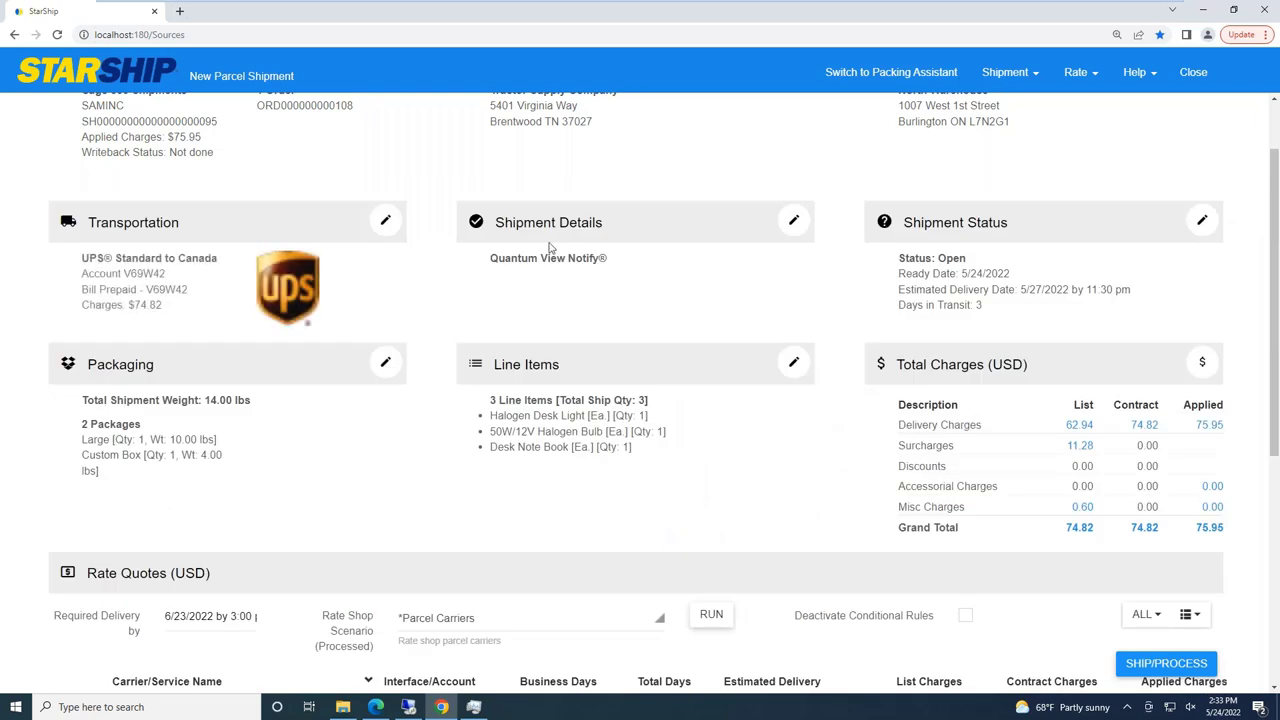
pyautogui.click(793, 220)
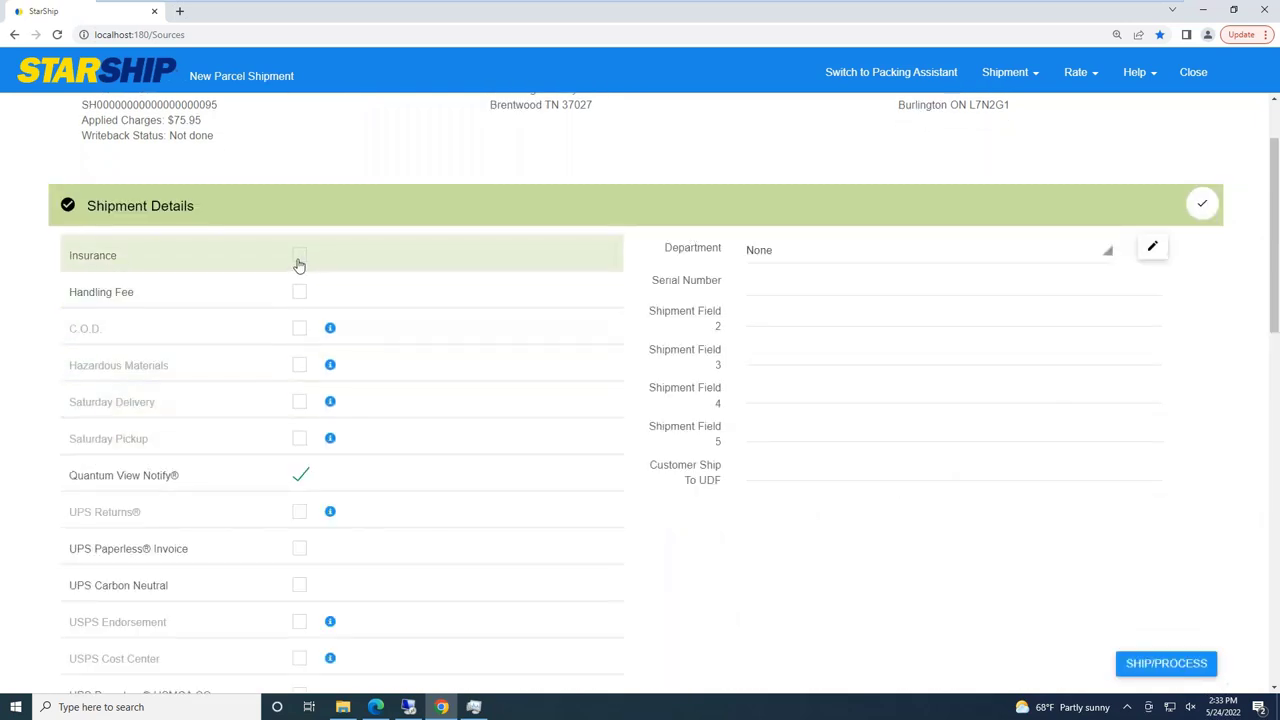
pyautogui.click(165, 482)
pyautogui.scroll(-1, 168, 484)
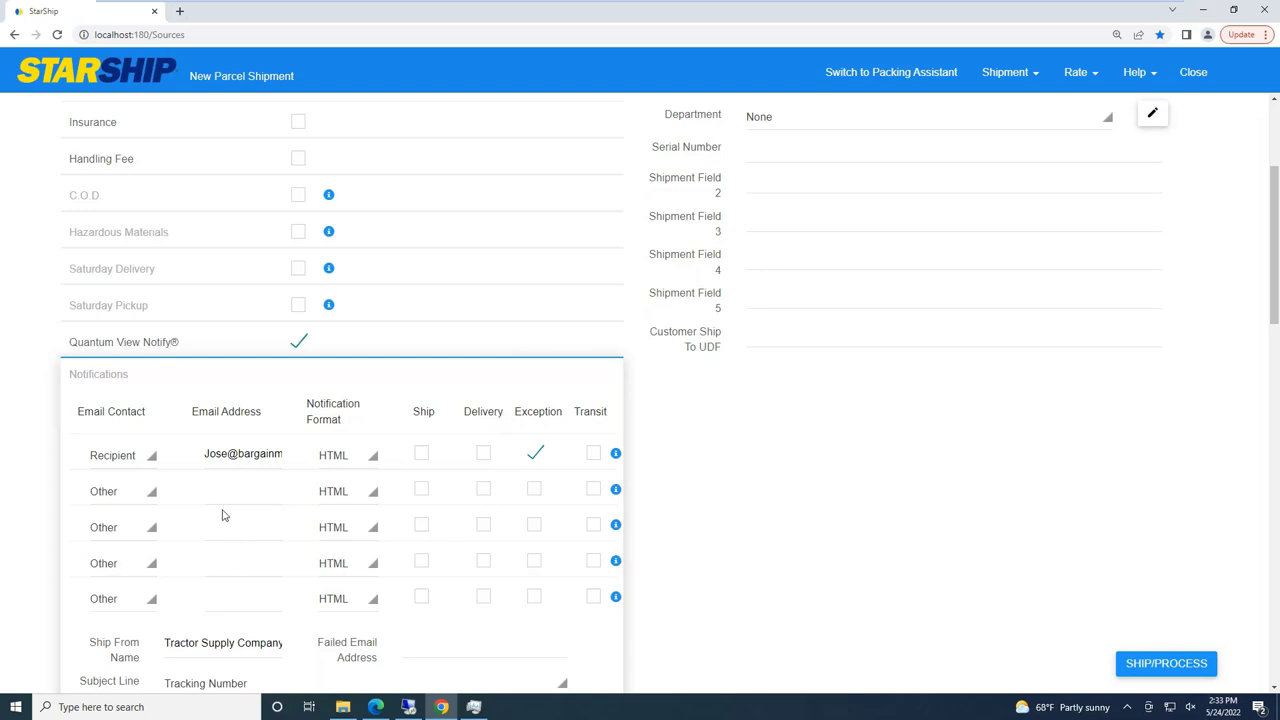
pyautogui.scroll(3, 983, 308)
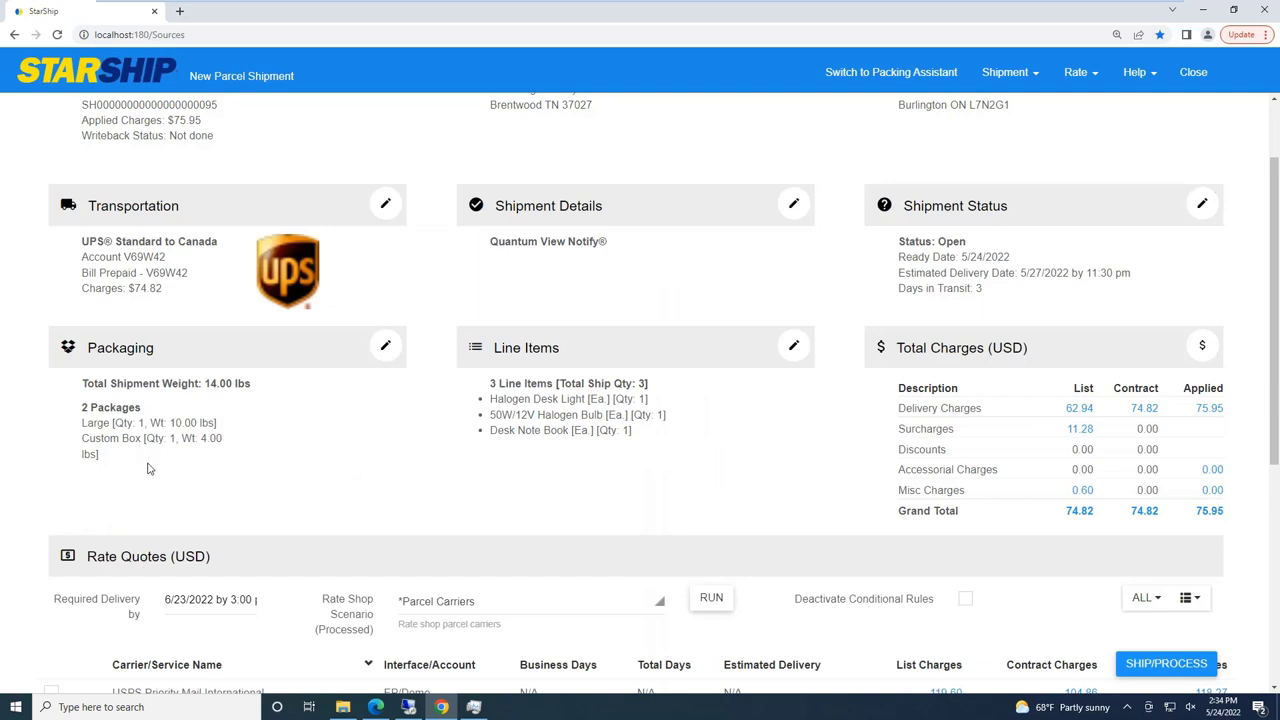
# Step: Expand both packages: the 10 lb Large box with the desk light and the 4 lb custom package
pyautogui.scroll(1, 310, 377)
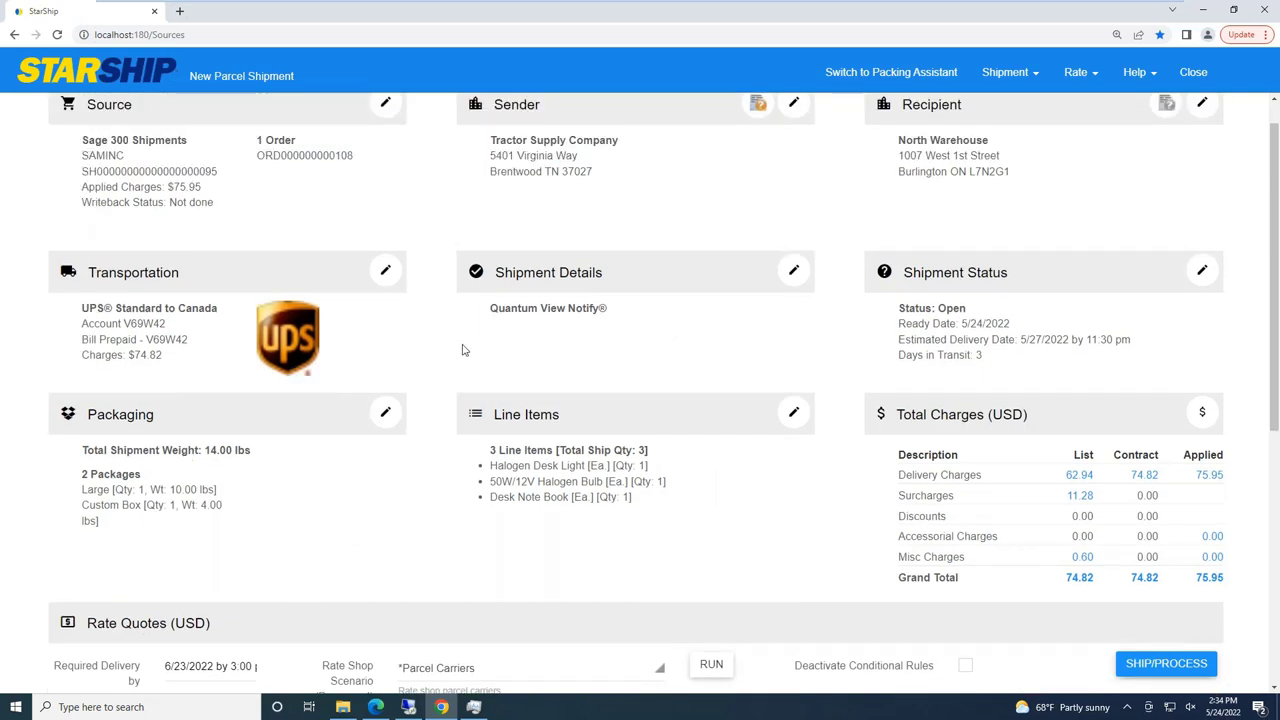
pyautogui.click(386, 413)
pyautogui.click(59, 324)
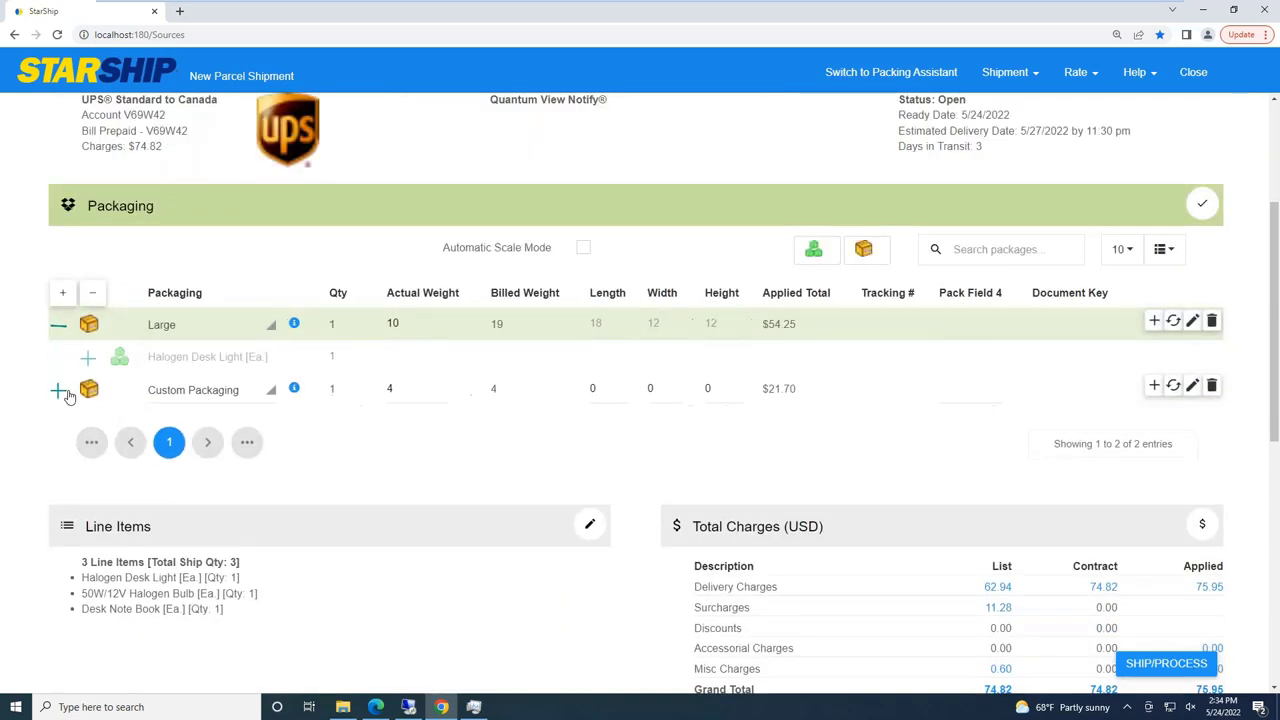
pyautogui.click(59, 391)
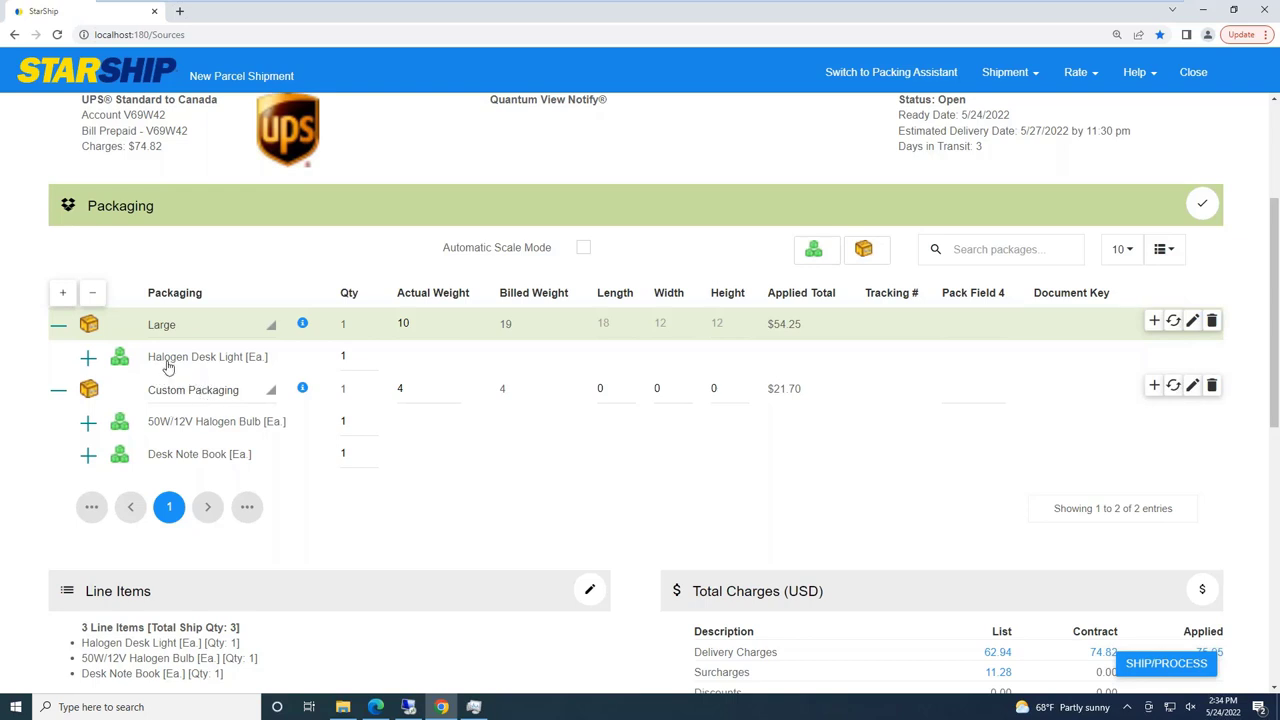
# Step: Repack into two custom packages: bulb and light at 11 lb, Desk Note Book alone at 3 lb
pyautogui.moveTo(163, 367); pyautogui.dragTo(192, 425)
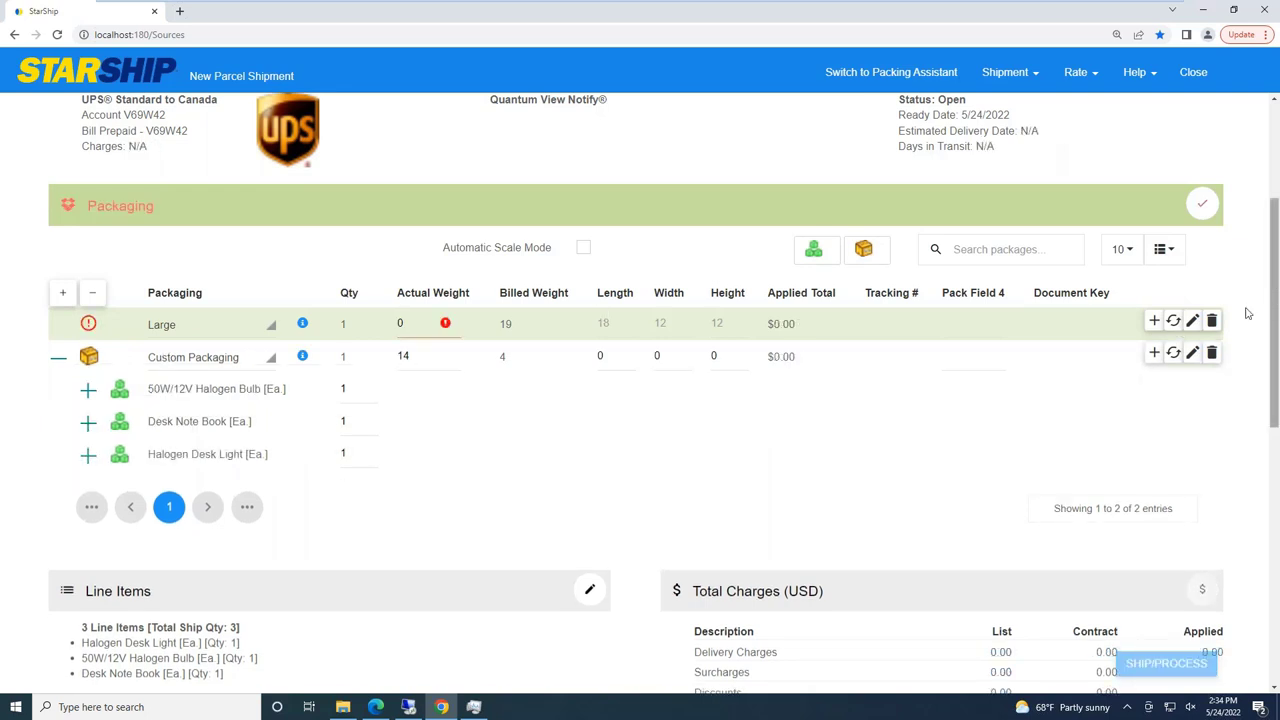
pyautogui.click(1211, 322)
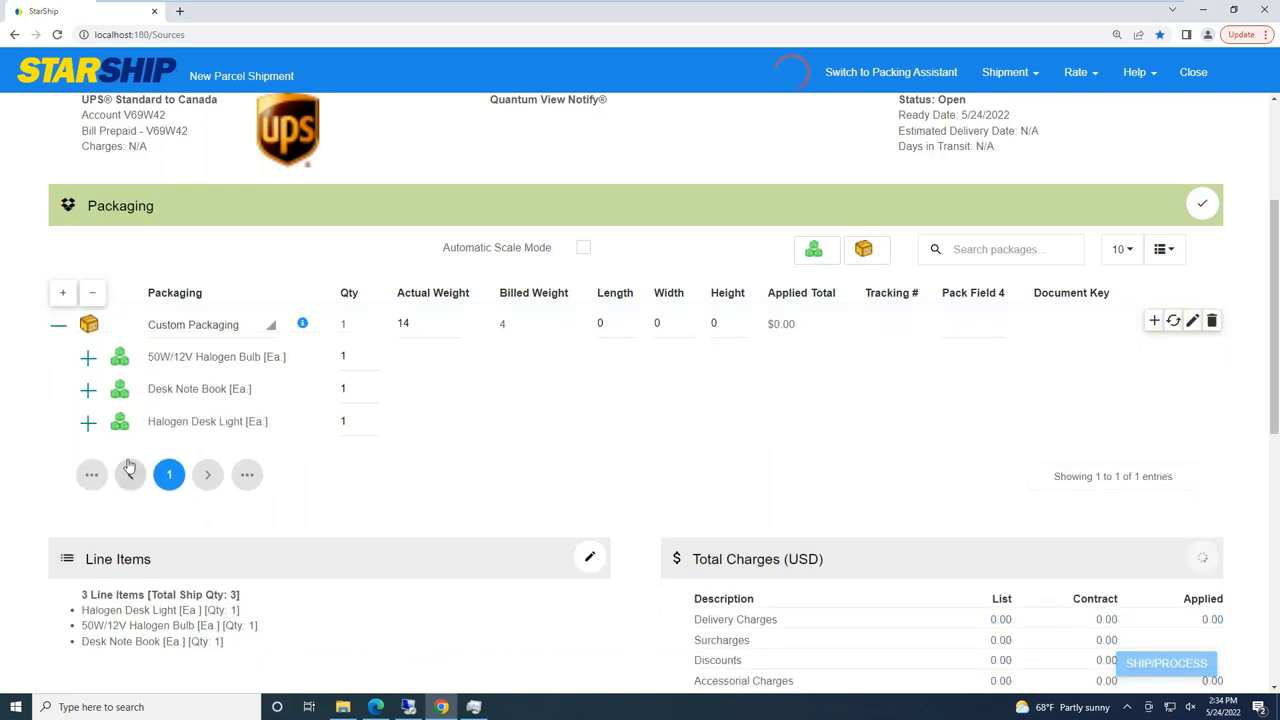
pyautogui.click(865, 252)
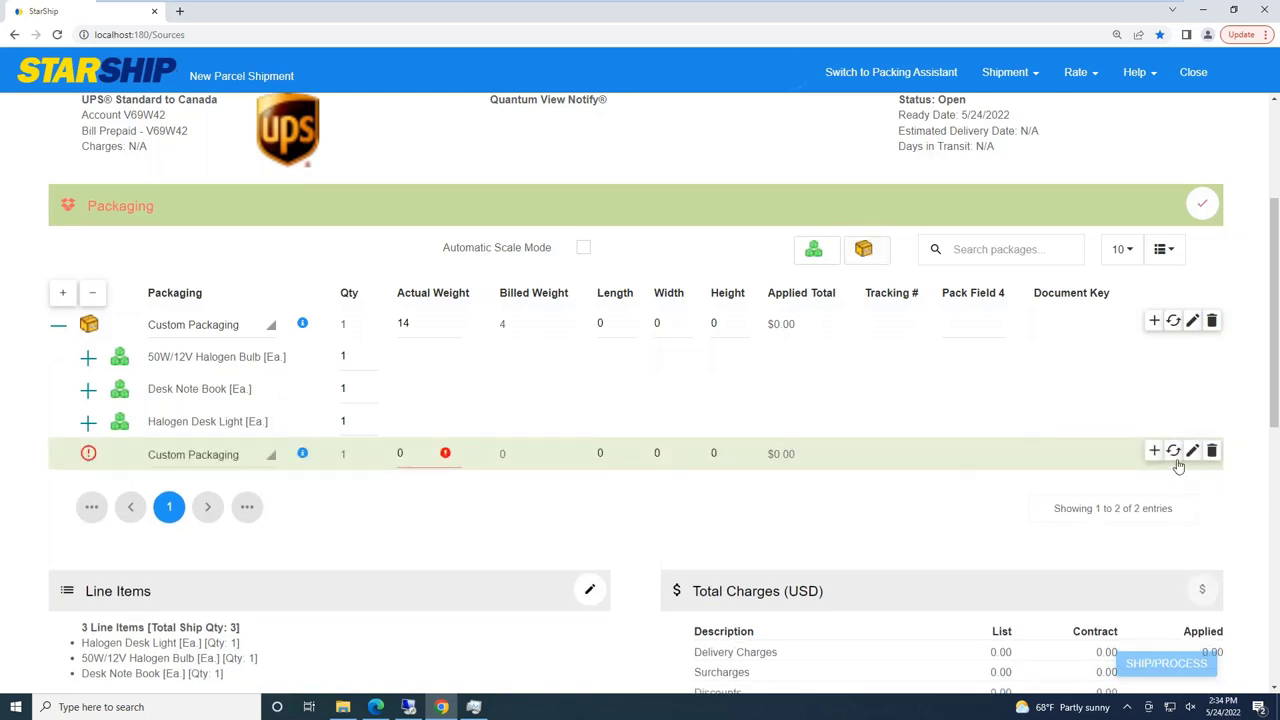
pyautogui.click(1174, 452)
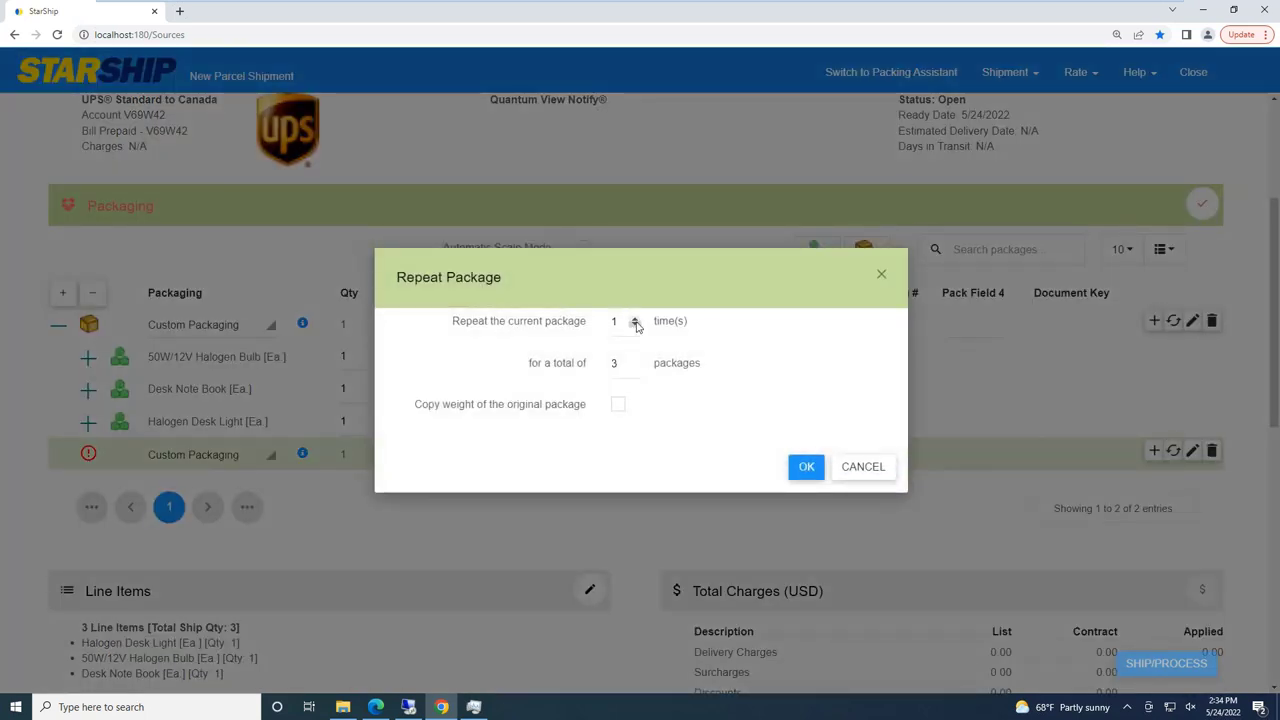
pyautogui.click(634, 318)
pyautogui.click(804, 469)
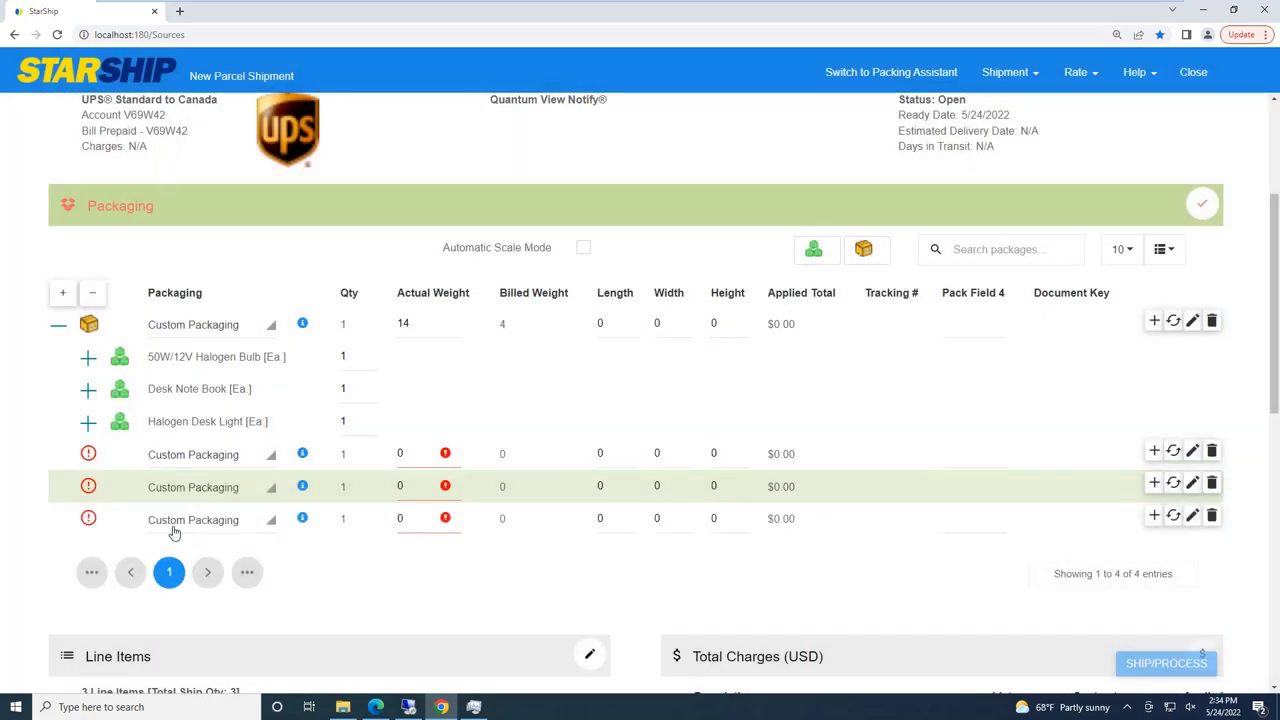
pyautogui.click(1212, 516)
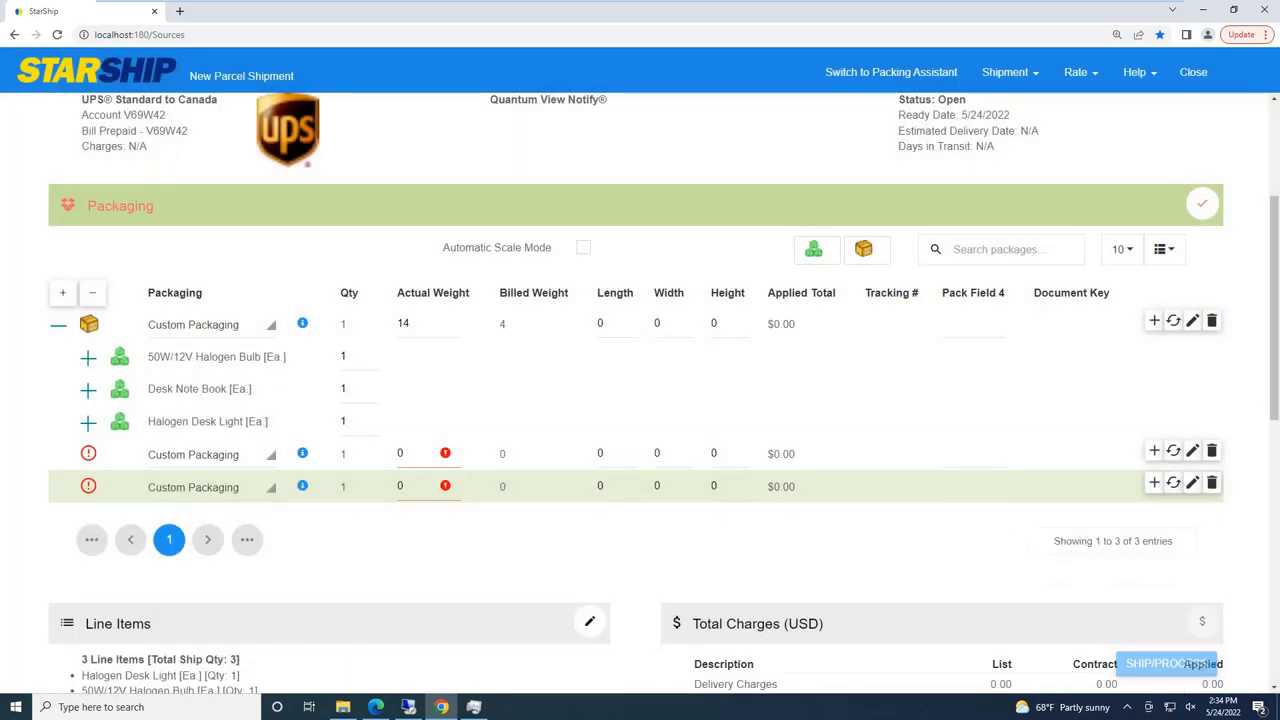
pyautogui.click(1211, 483)
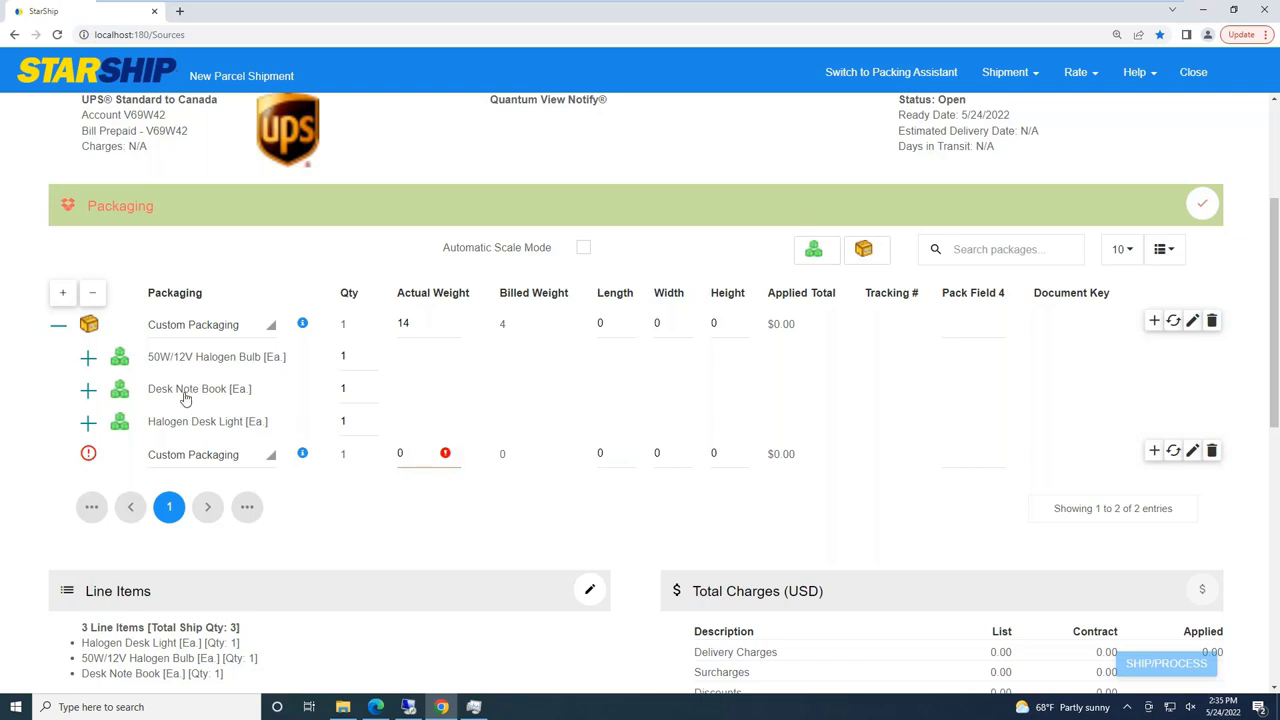
pyautogui.moveTo(211, 397); pyautogui.dragTo(203, 453)
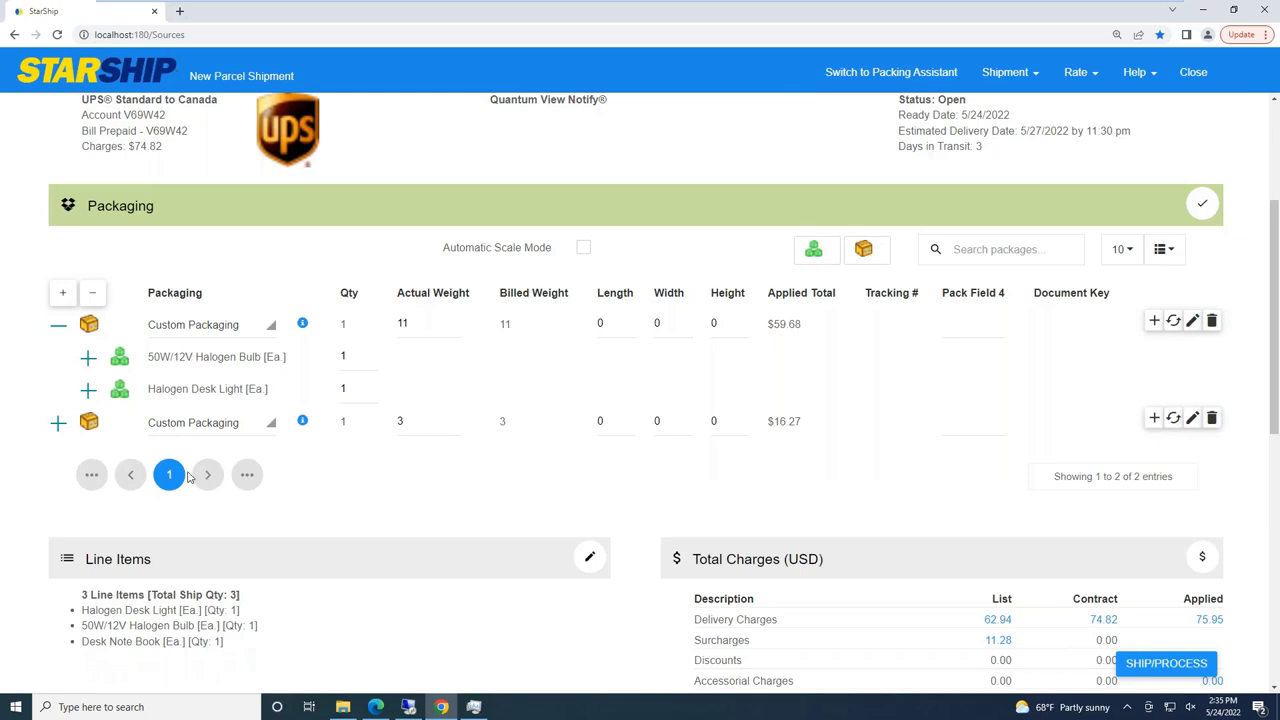
# Step: Make the bulb-and-light package a Large box and the note book package a SMALL box, totalling $75.95
pyautogui.click(193, 327)
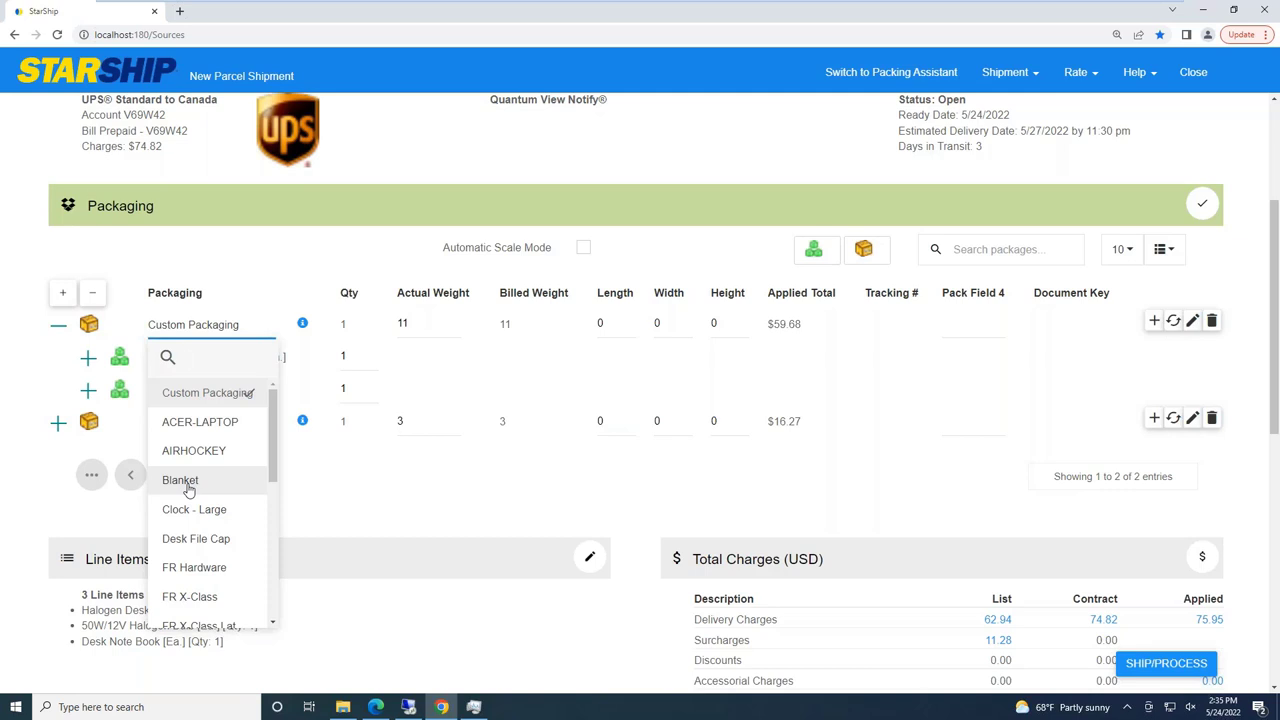
pyautogui.scroll(-1, 188, 500)
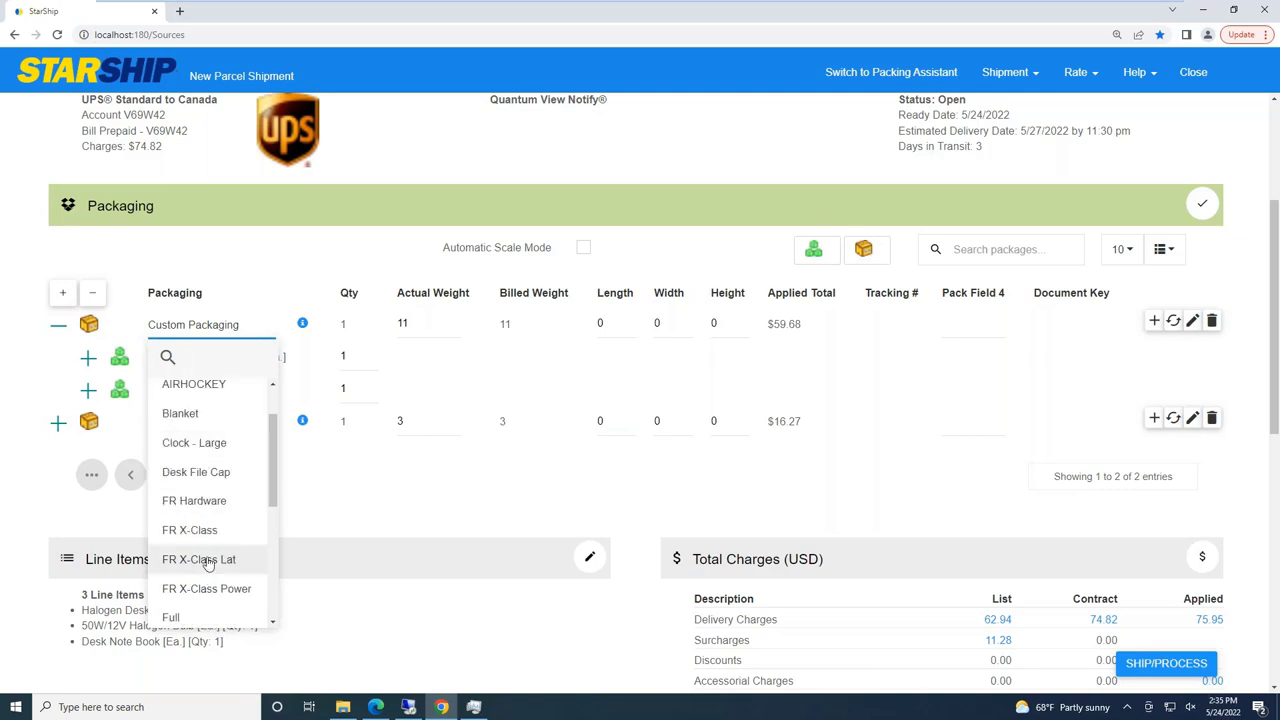
pyautogui.scroll(-1, 209, 572)
pyautogui.click(180, 578)
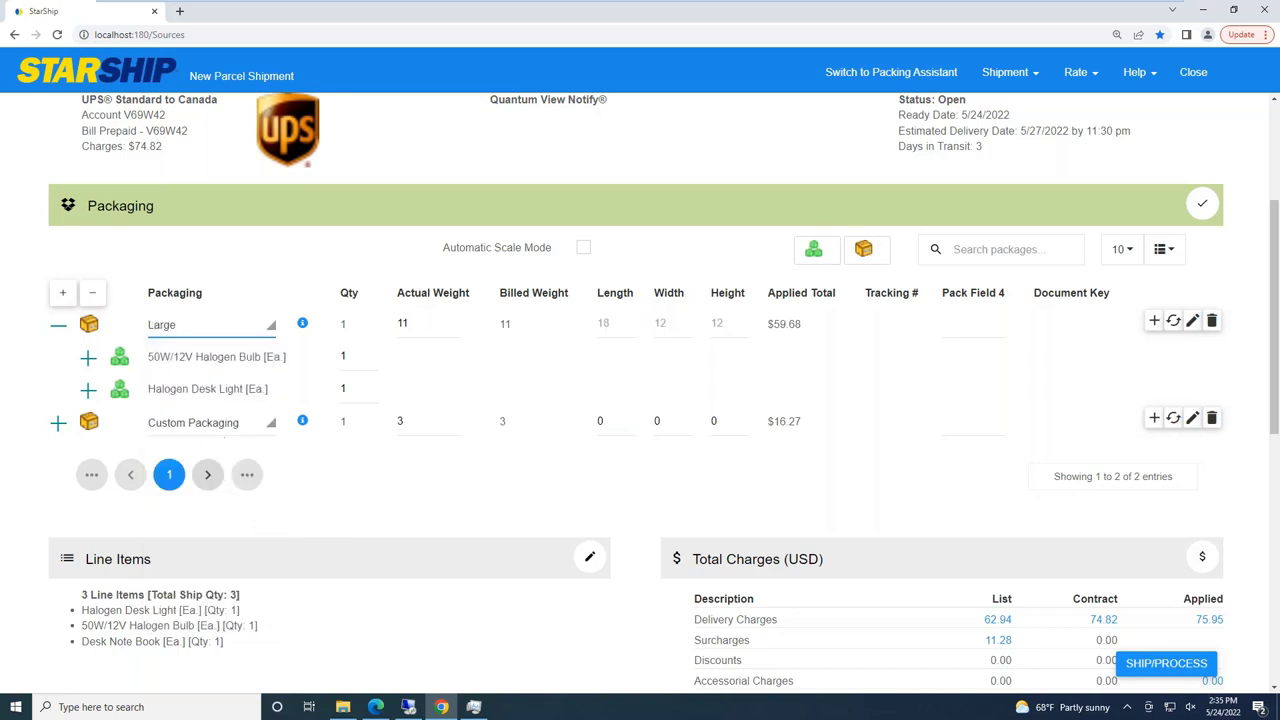
pyautogui.click(192, 424)
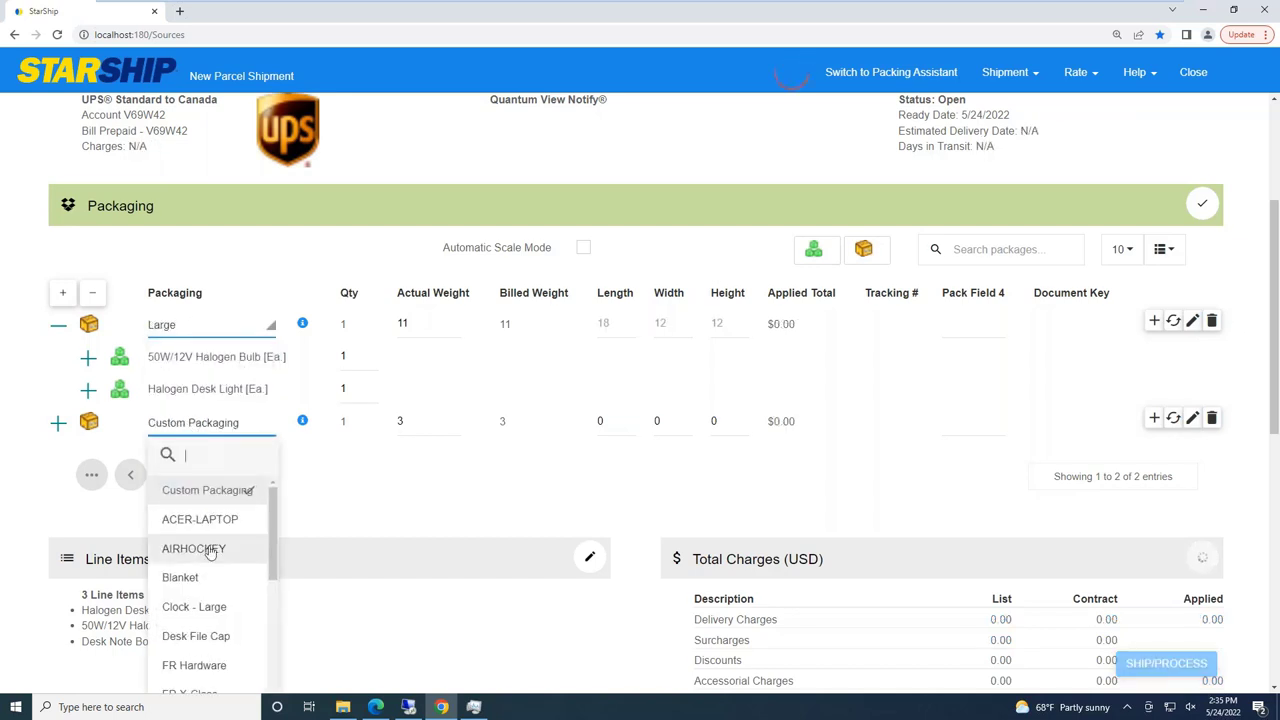
pyautogui.scroll(-3, 208, 580)
pyautogui.scroll(-2, 180, 615)
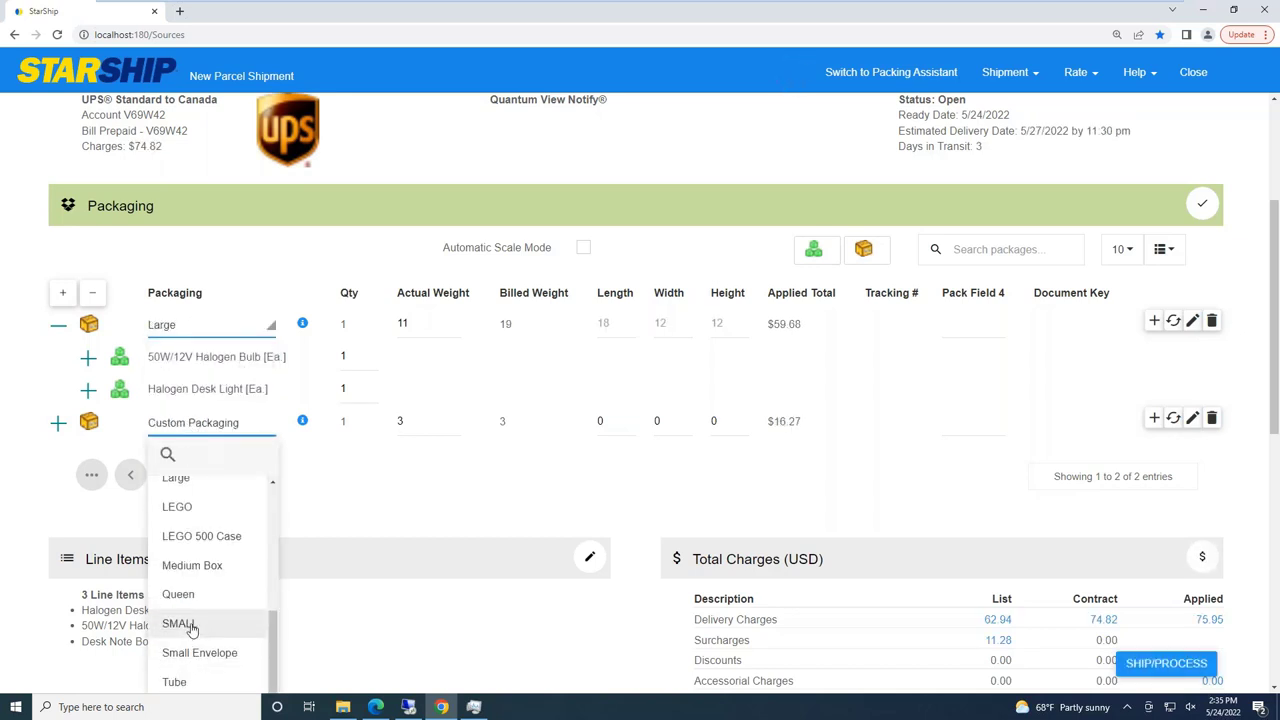
pyautogui.click(190, 624)
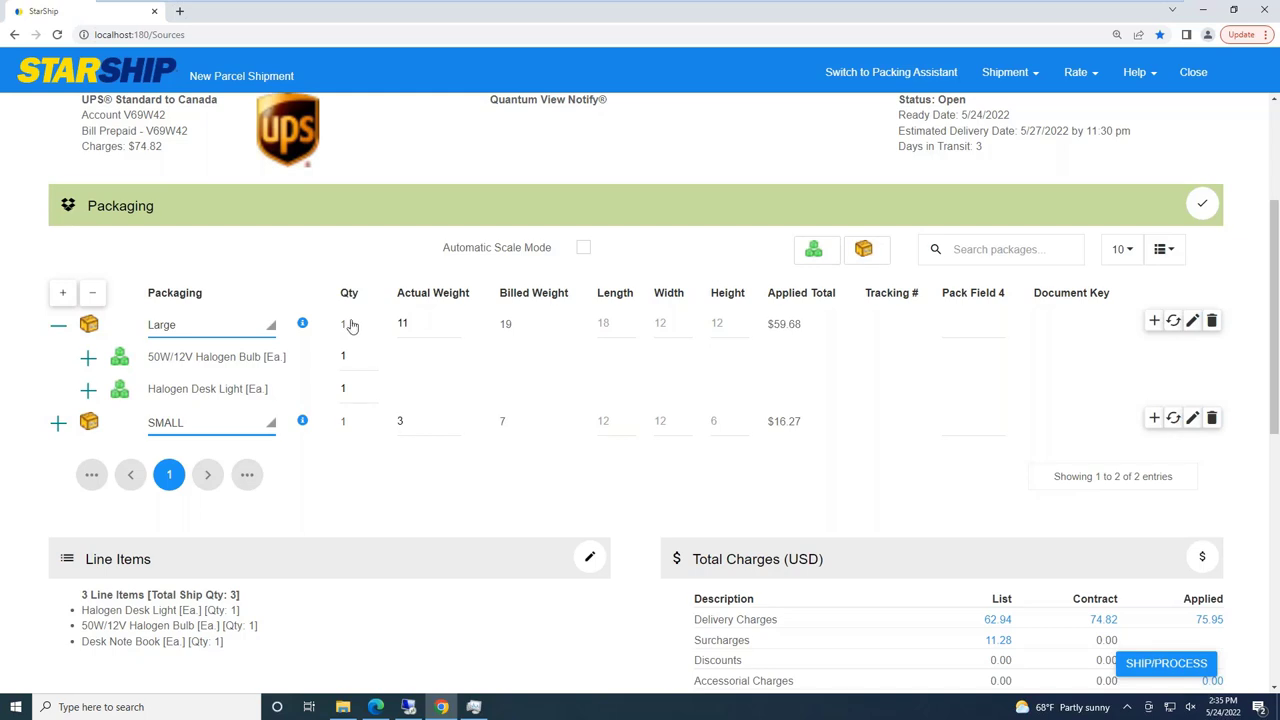
pyautogui.moveTo(428, 323)
pyautogui.click(427, 321)
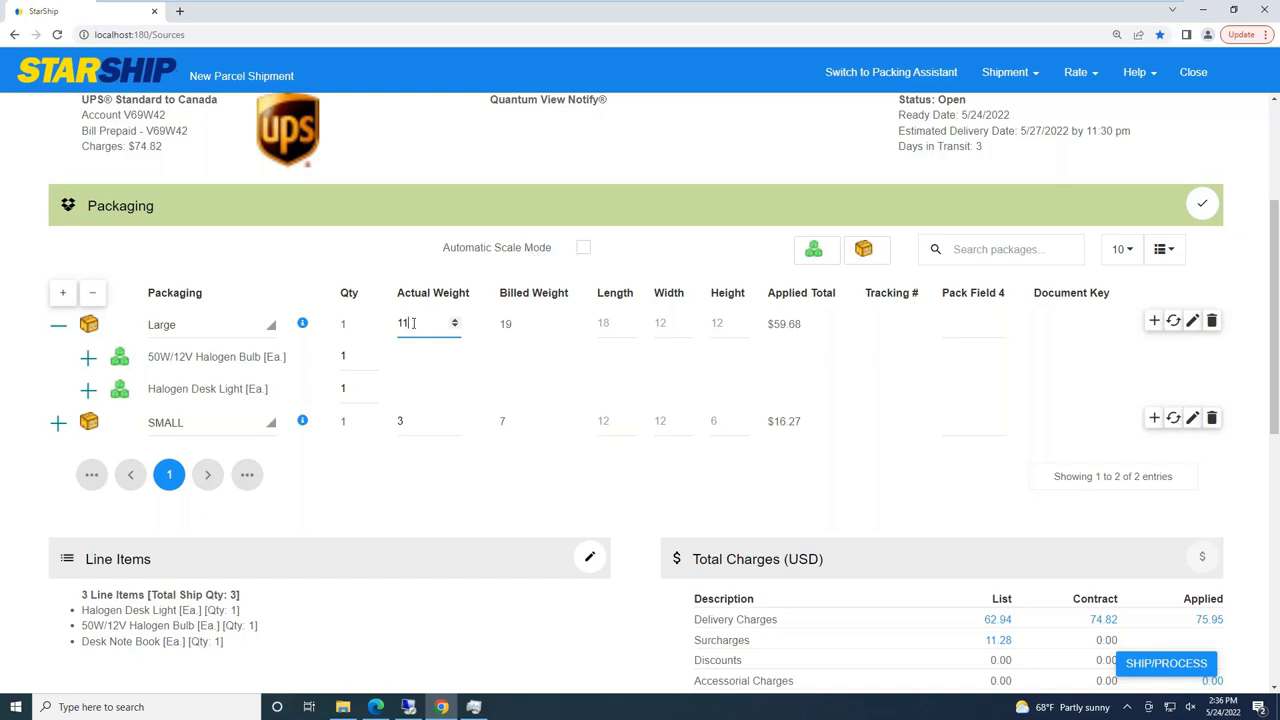
pyautogui.click(417, 420)
pyautogui.moveTo(462, 389)
pyautogui.doubleClick(405, 323)
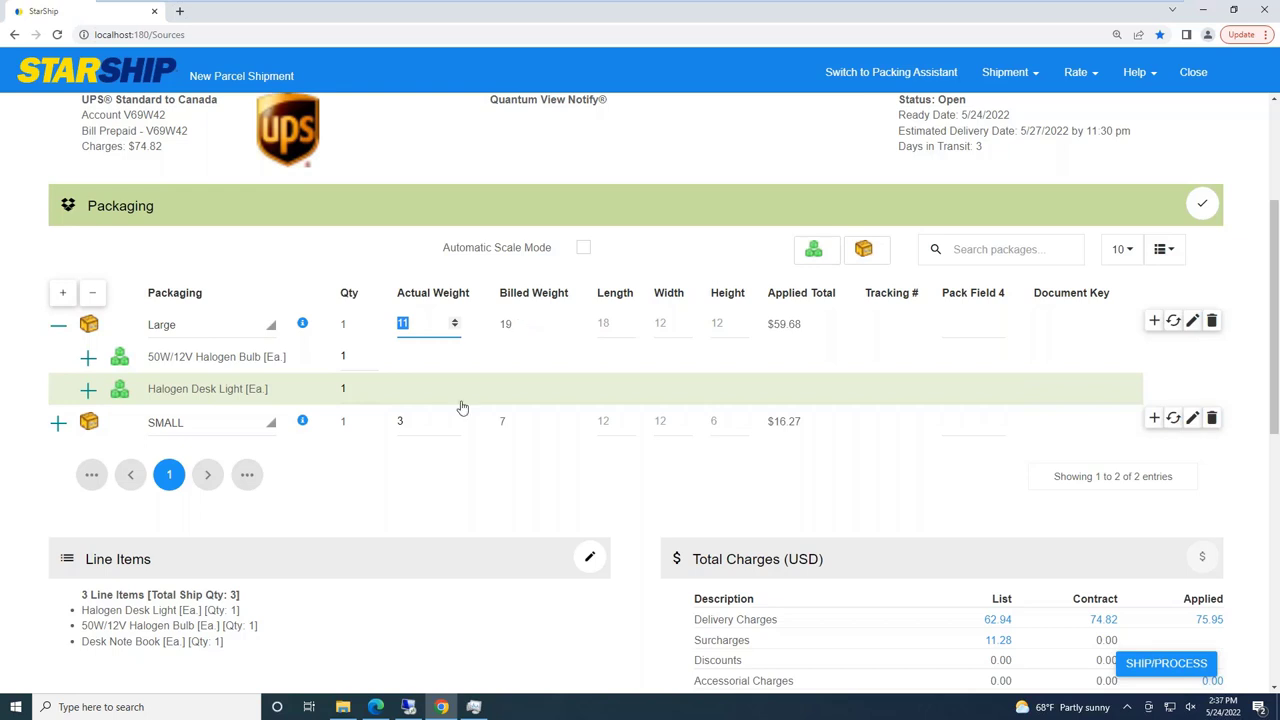
# Step: Expand the $75.95 applied grand total to show freight moving through 67.34 and 72.34
pyautogui.scroll(-3, 377, 450)
pyautogui.scroll(-1, 378, 454)
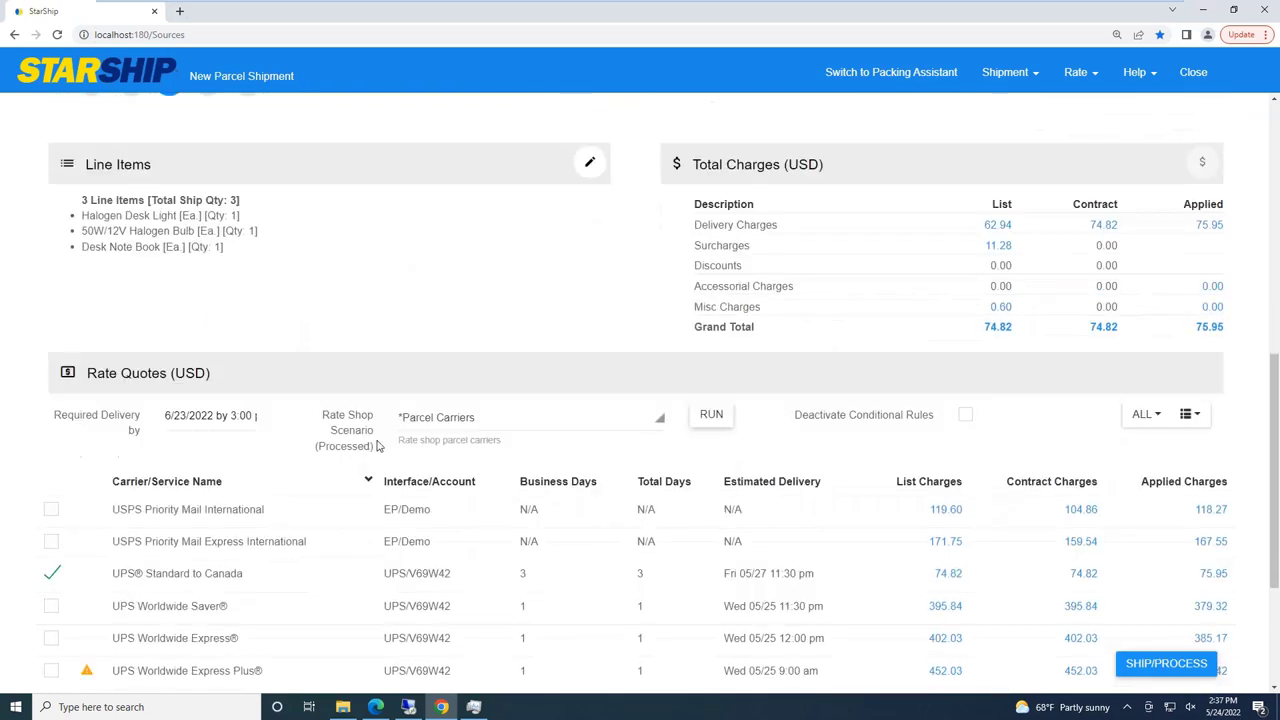
pyautogui.scroll(-2, 386, 456)
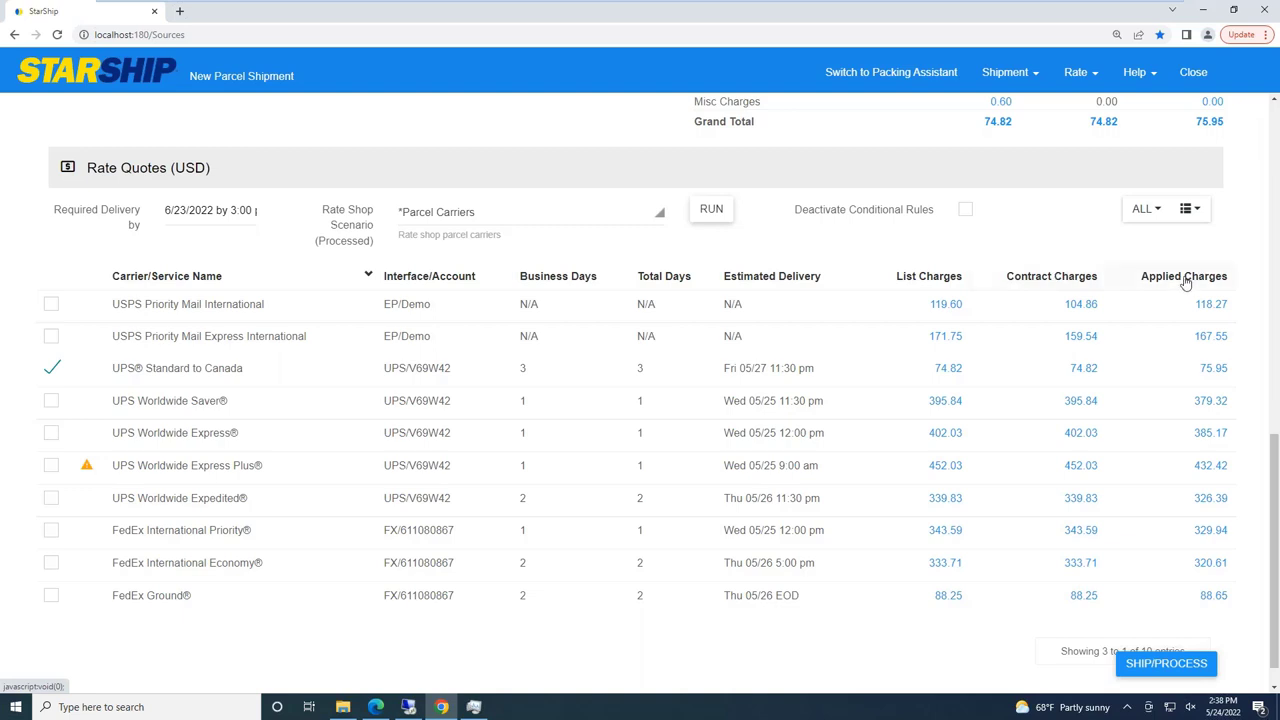
pyautogui.scroll(2, 1190, 290)
pyautogui.click(1210, 322)
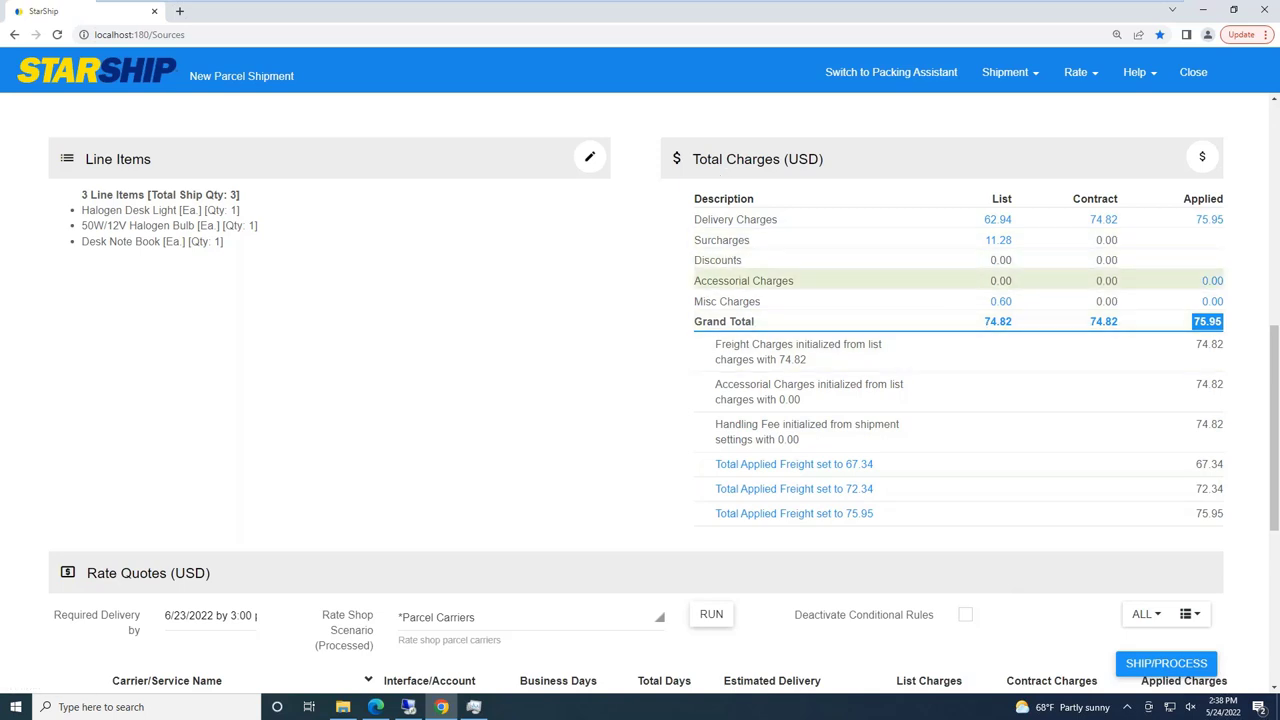
pyautogui.click(1002, 243)
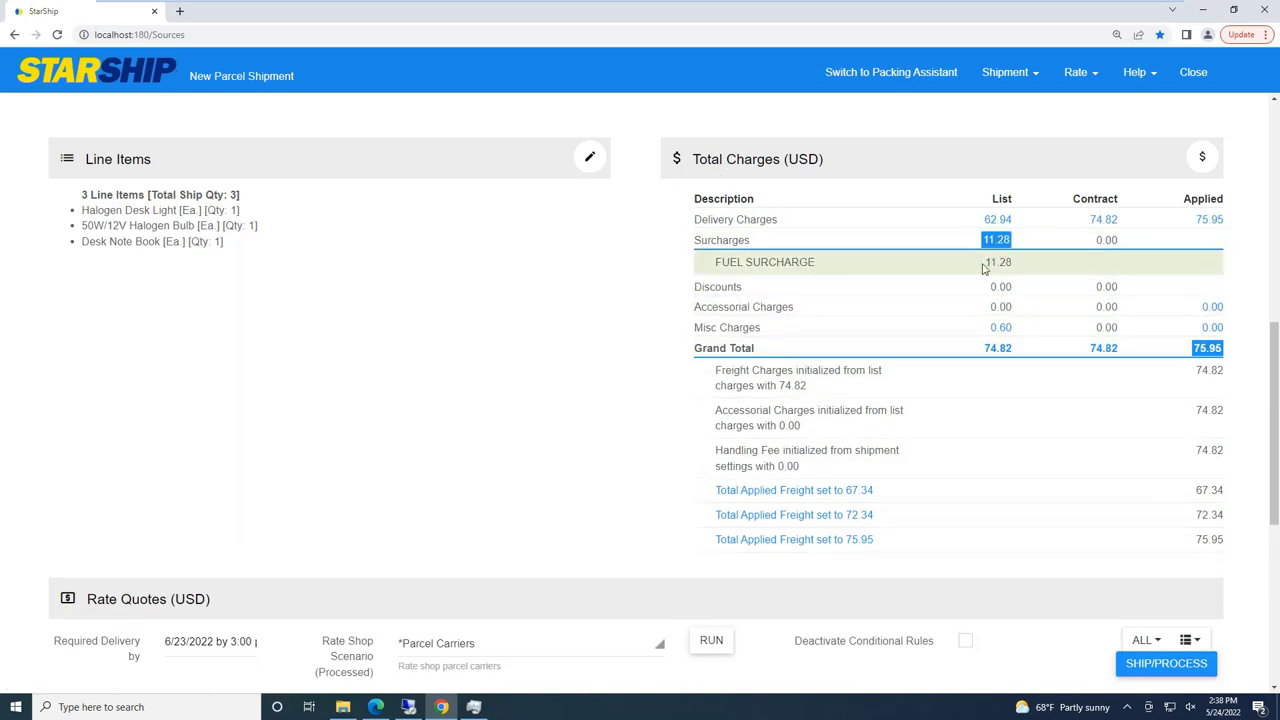
pyautogui.click(1002, 243)
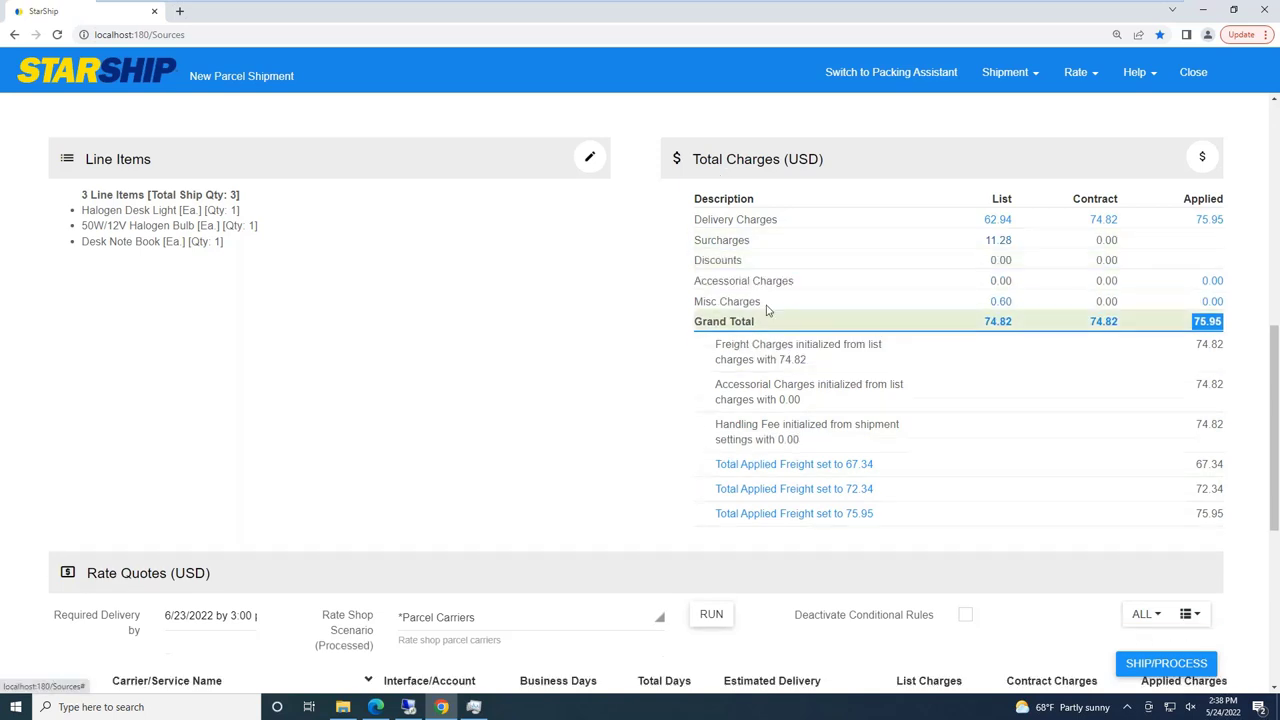
pyautogui.click(1000, 302)
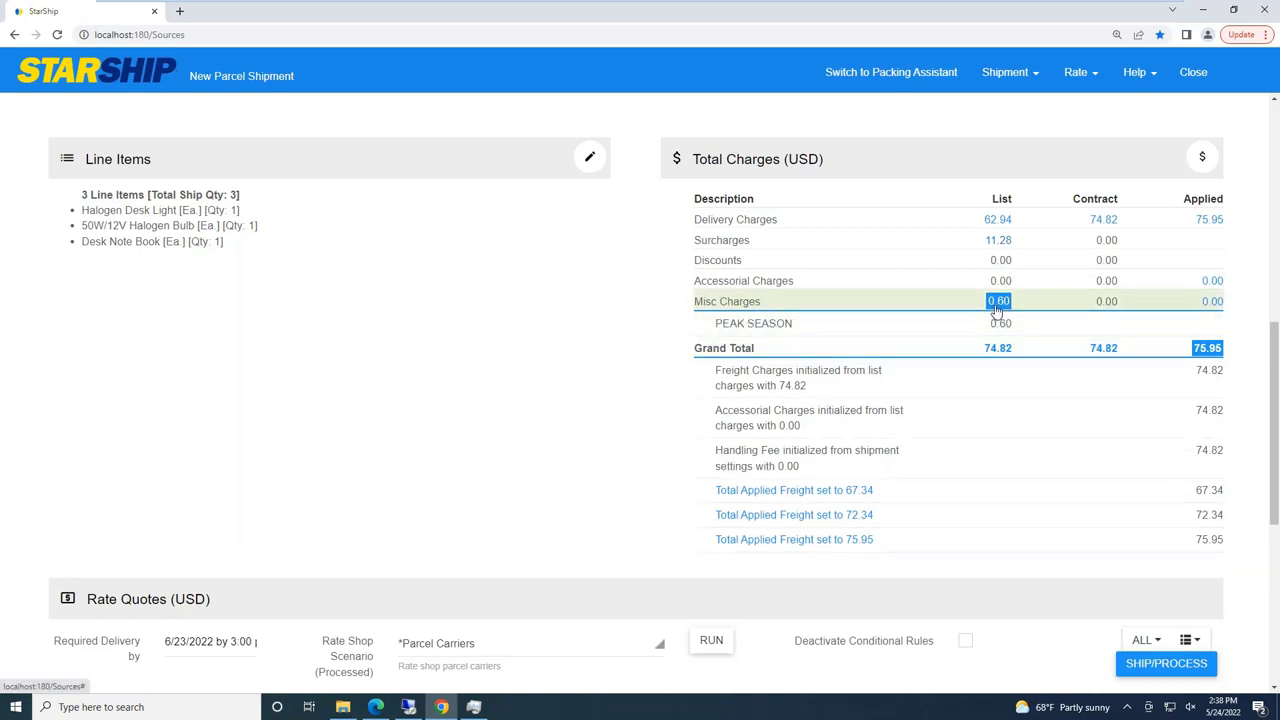
pyautogui.click(998, 303)
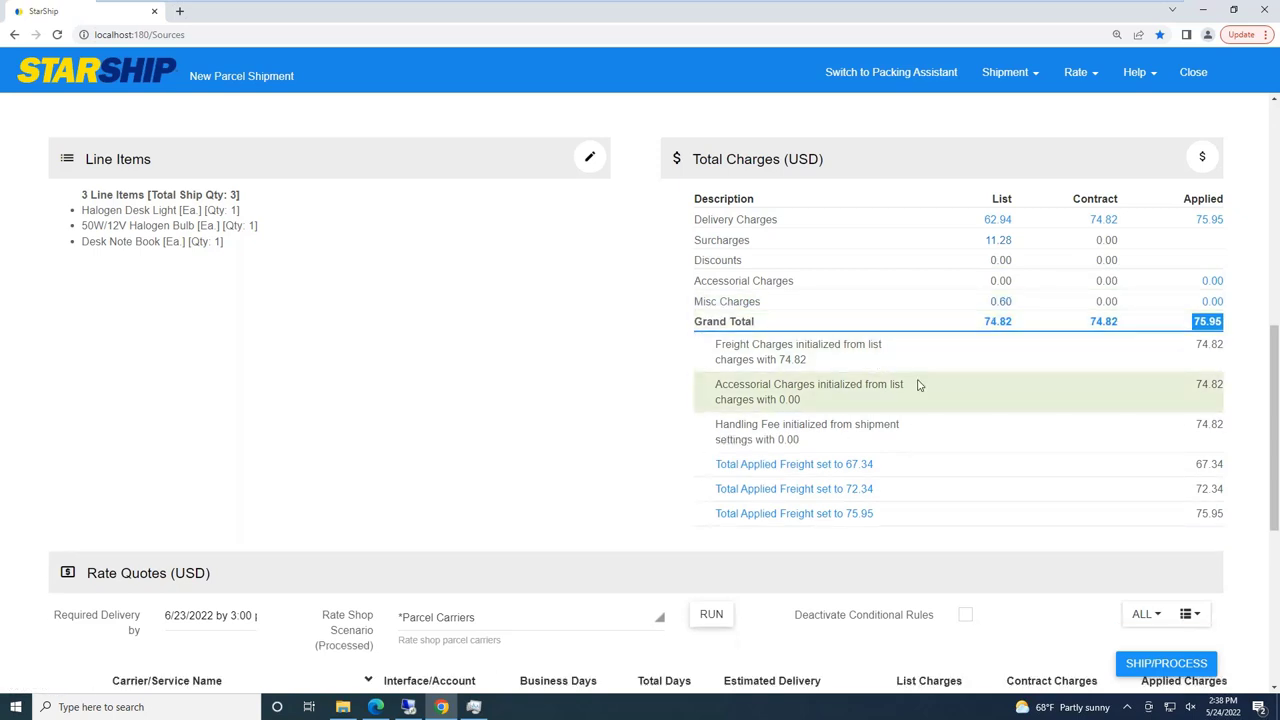
pyautogui.click(830, 466)
pyautogui.moveTo(795, 427); pyautogui.dragTo(664, 411)
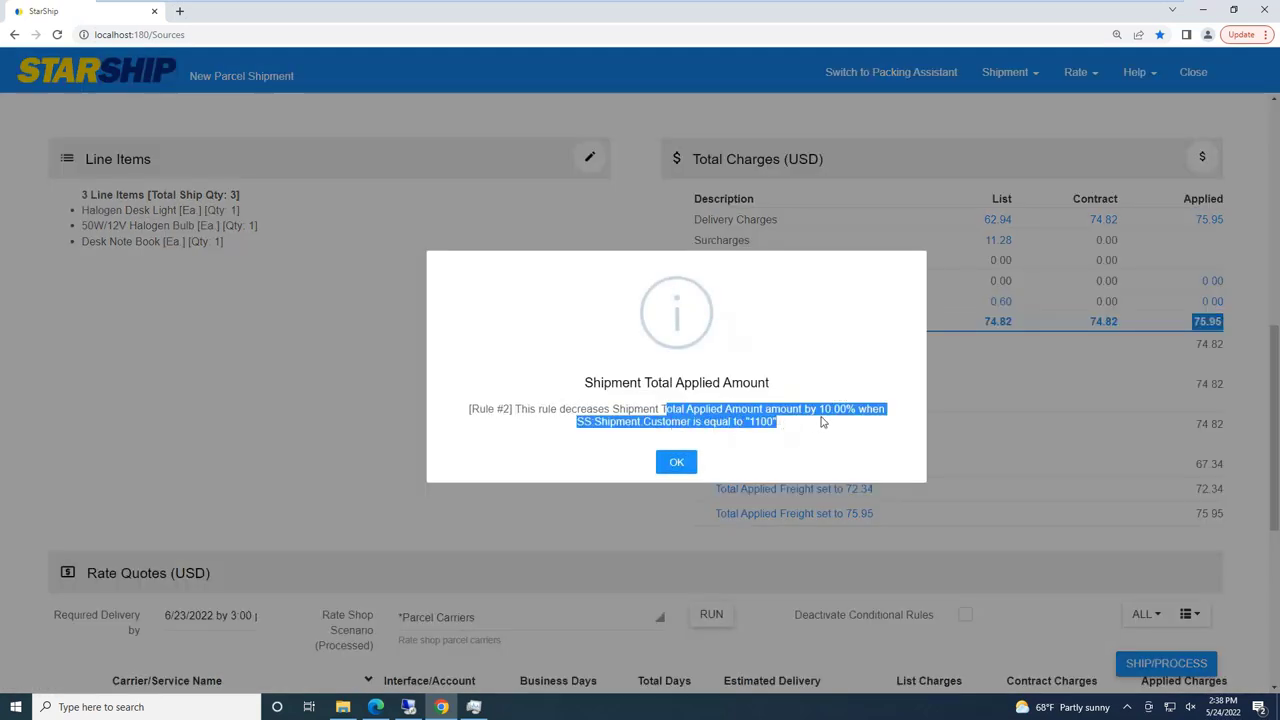
pyautogui.click(677, 463)
pyautogui.click(831, 490)
pyautogui.moveTo(785, 415); pyautogui.dragTo(730, 415)
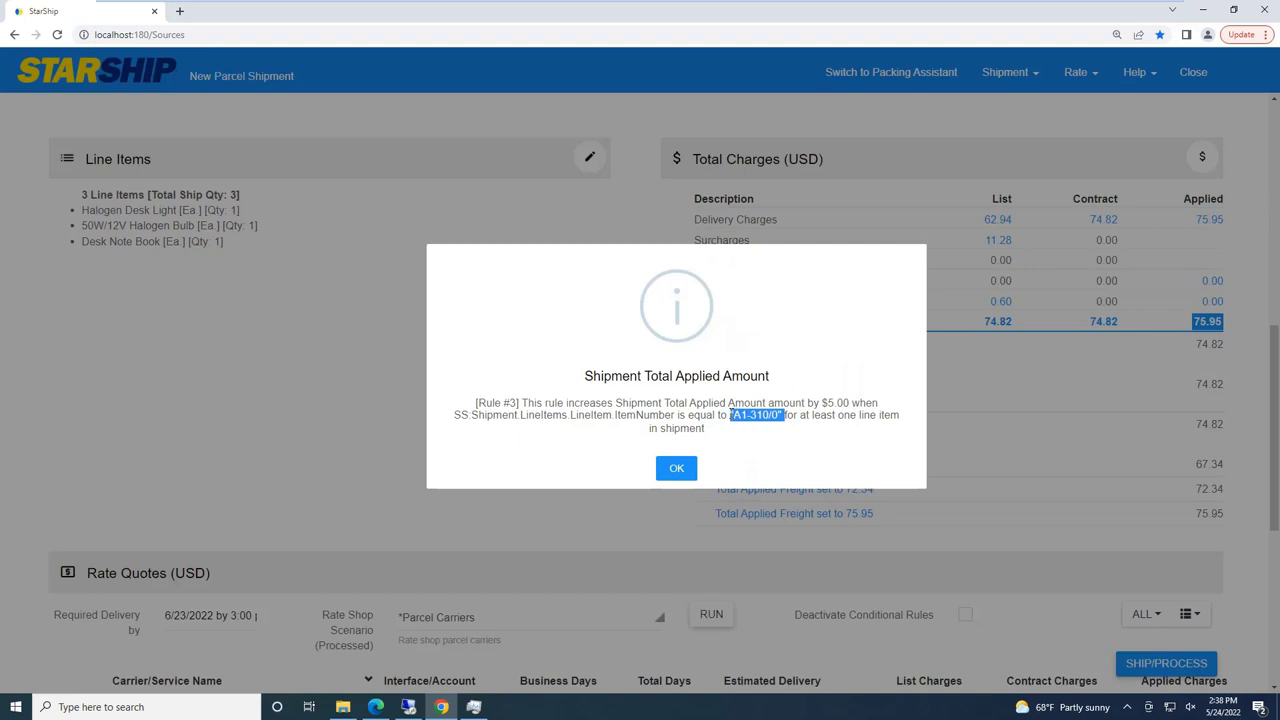
pyautogui.moveTo(849, 402); pyautogui.dragTo(820, 402)
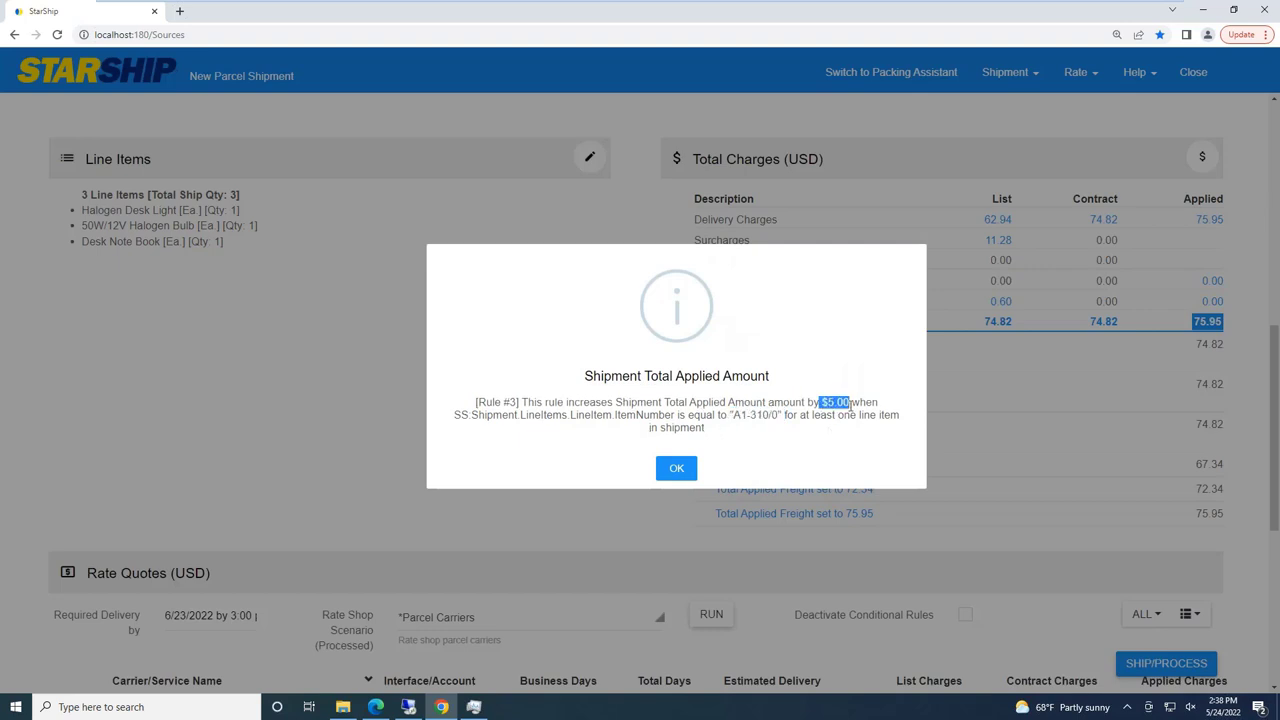
pyautogui.click(677, 470)
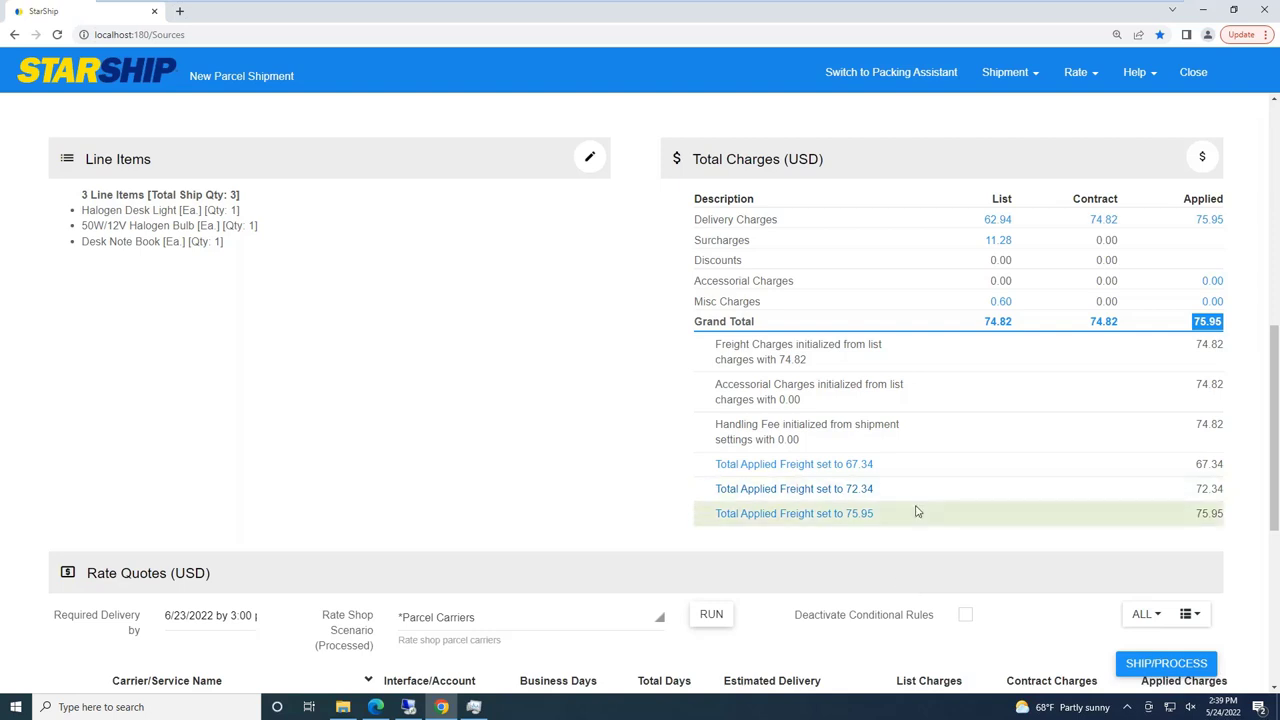
# Step: Open order 108's line items for editing: desk light, halogen bulb and note book, class 60
pyautogui.scroll(-3, 914, 511)
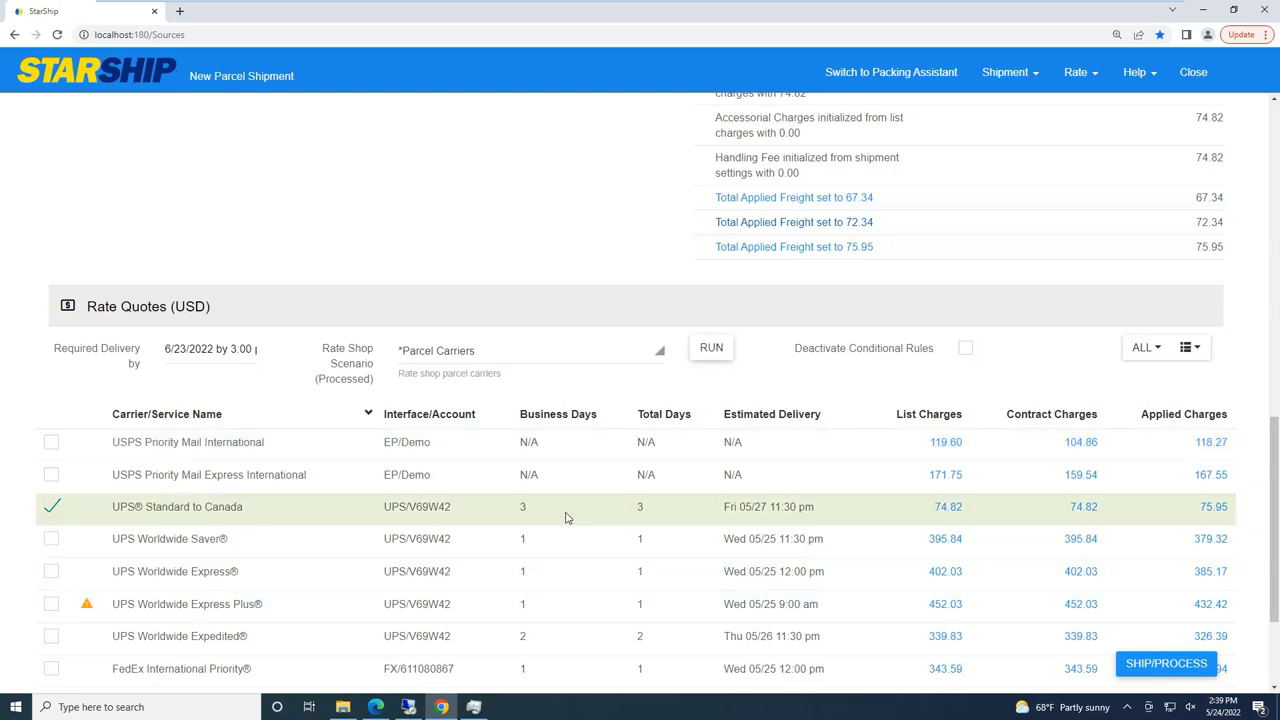
pyautogui.scroll(-1, 565, 517)
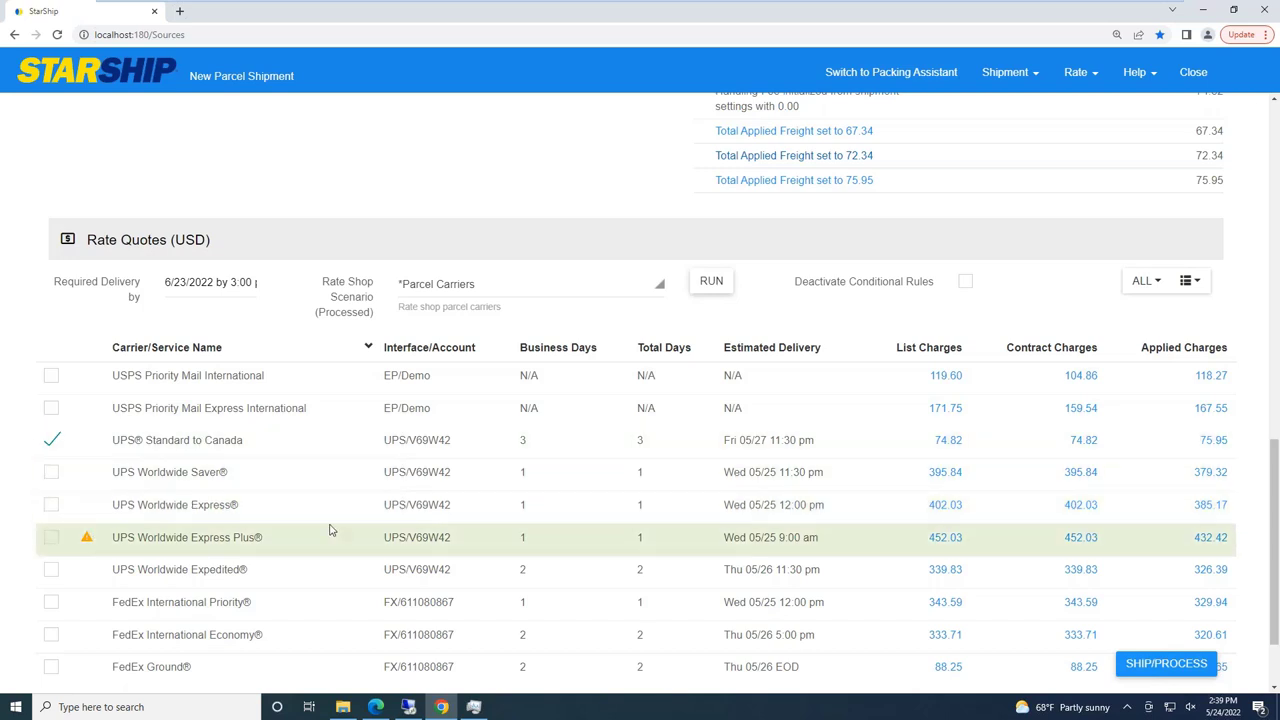
pyautogui.scroll(5, 365, 540)
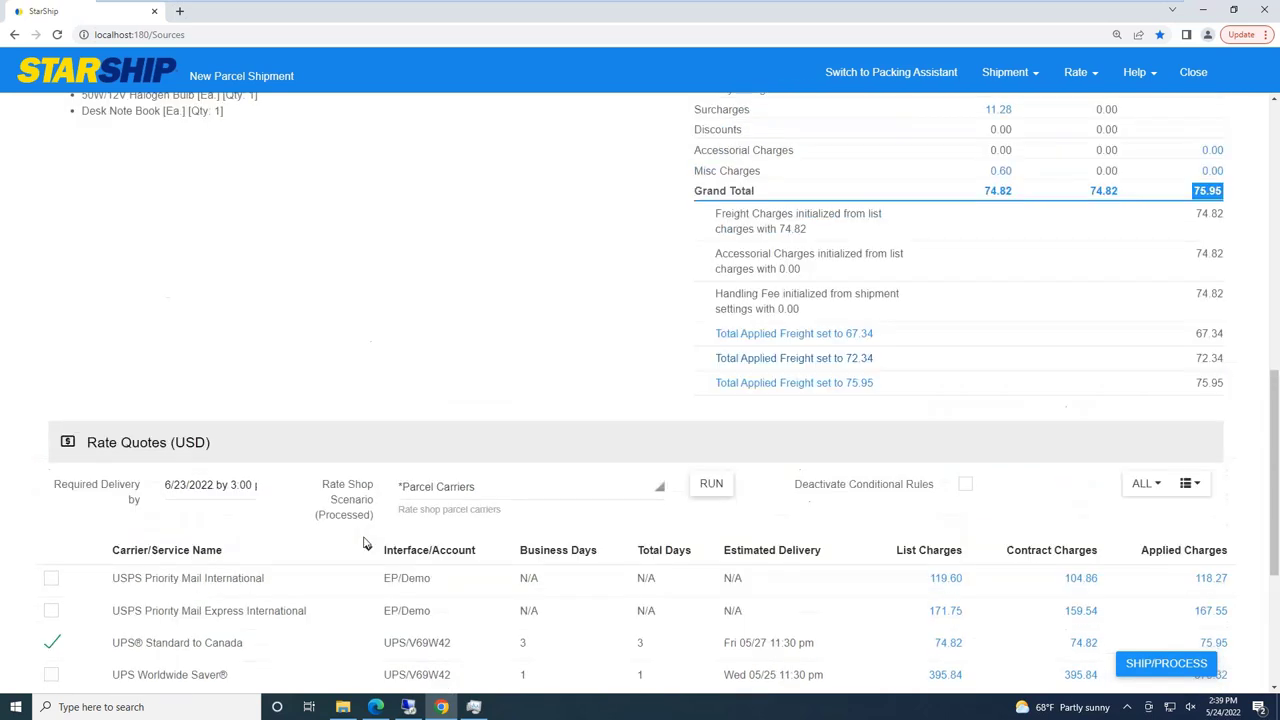
pyautogui.scroll(1, 340, 550)
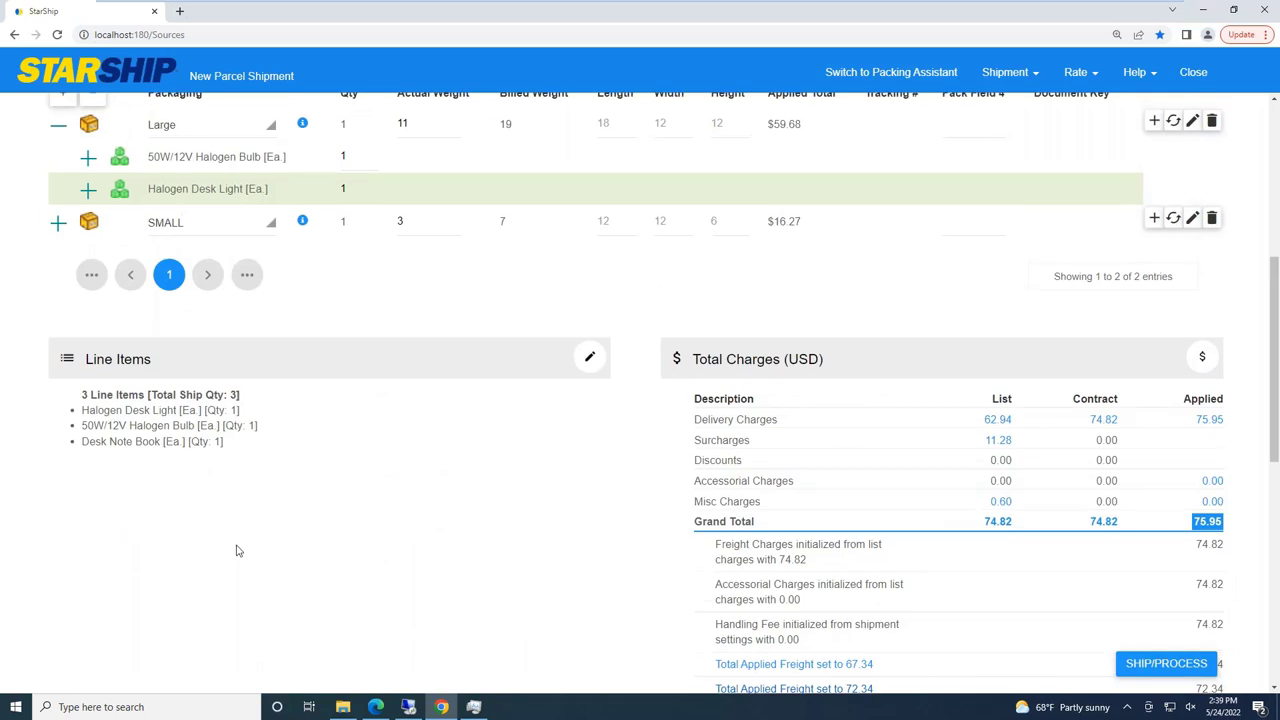
pyautogui.click(590, 356)
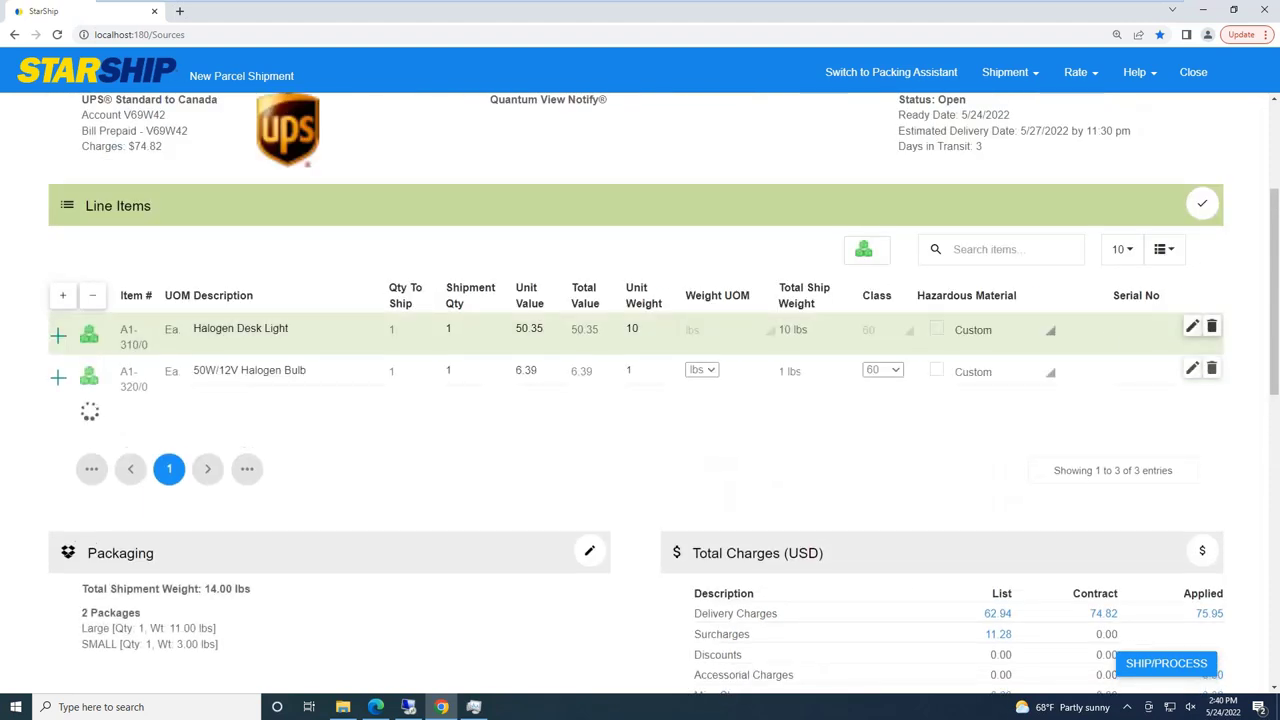
# Step: Show the Halogen Desk Light's customs details: US origin, HTS 8539.10.0030, EEI-exempt
pyautogui.click(1191, 326)
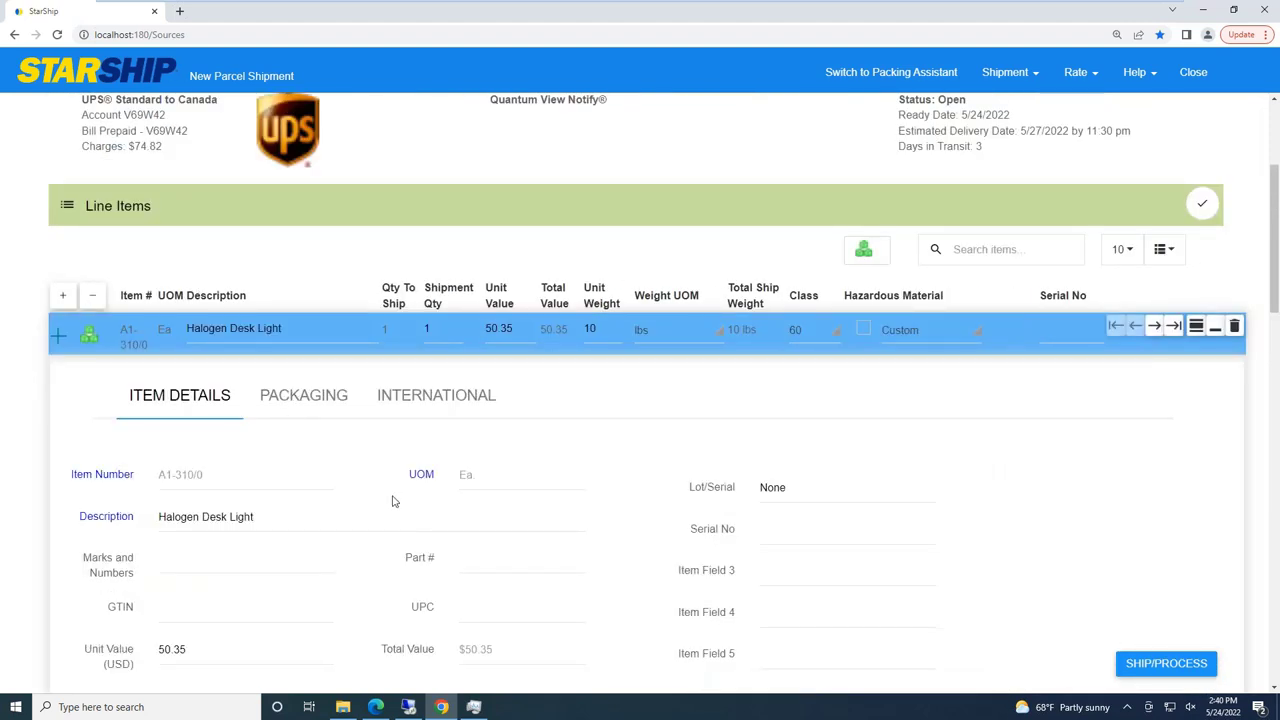
pyautogui.scroll(-1, 392, 501)
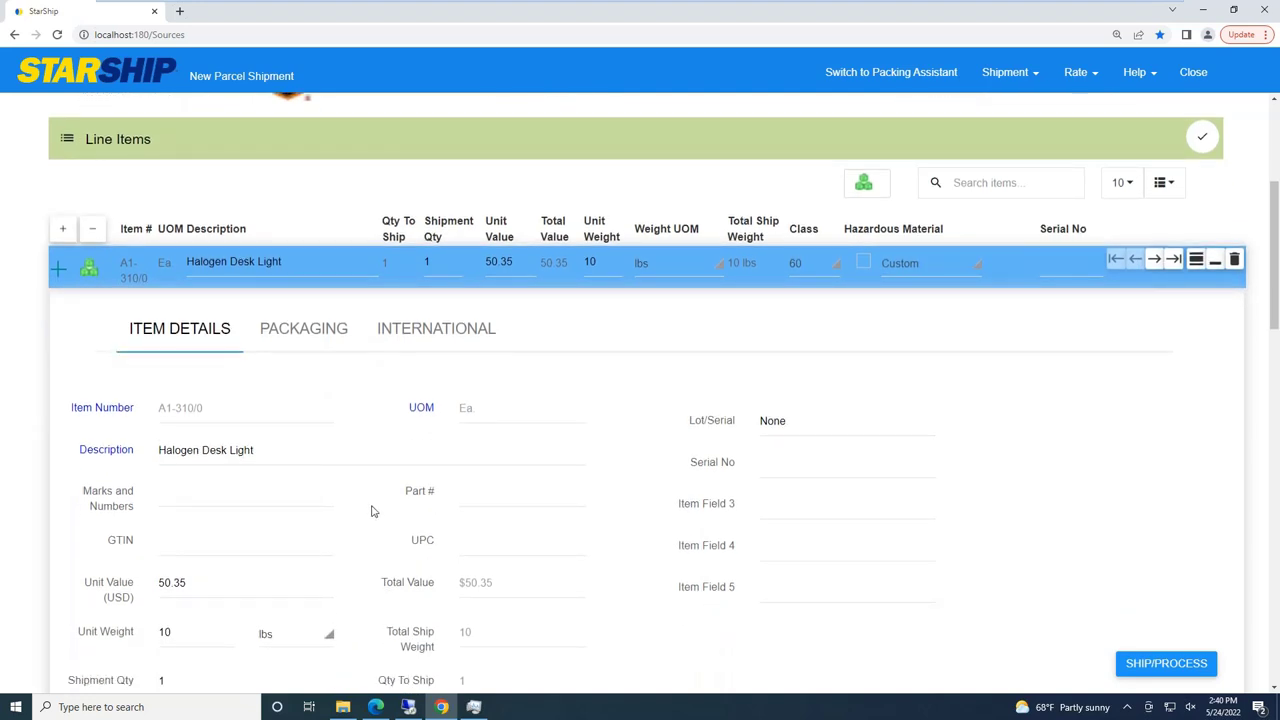
pyautogui.scroll(-3, 371, 507)
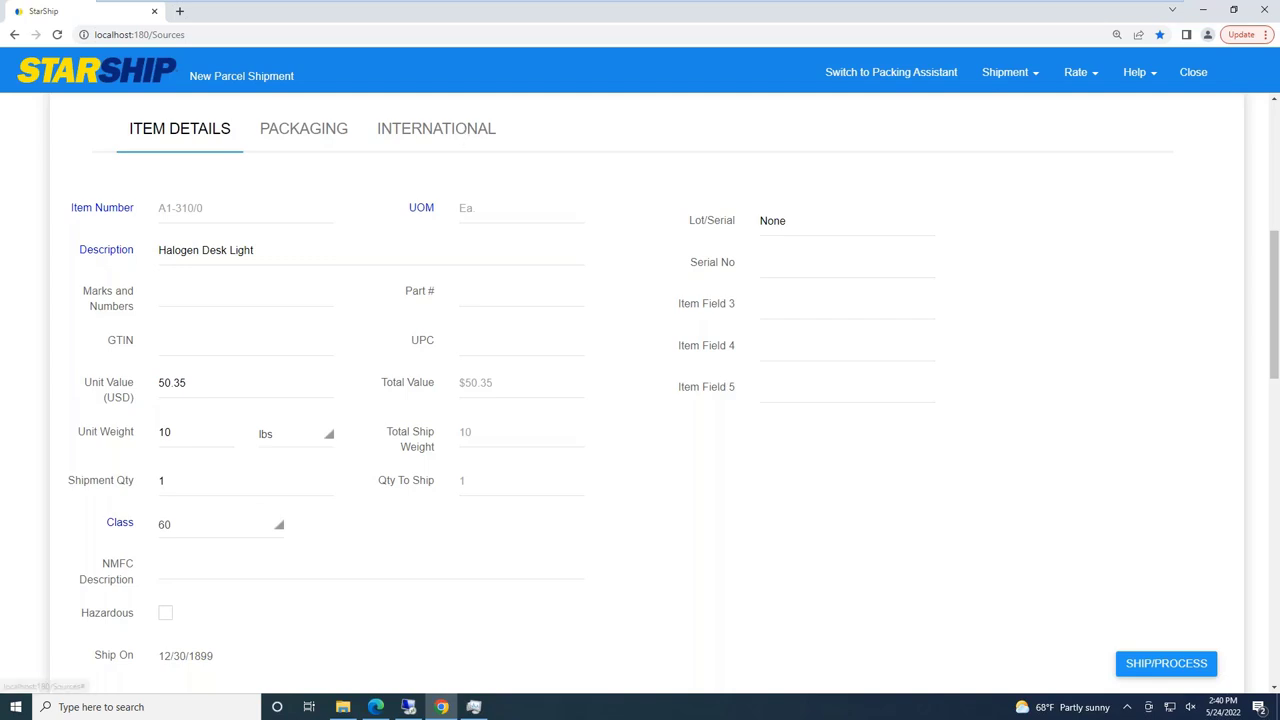
pyautogui.click(437, 130)
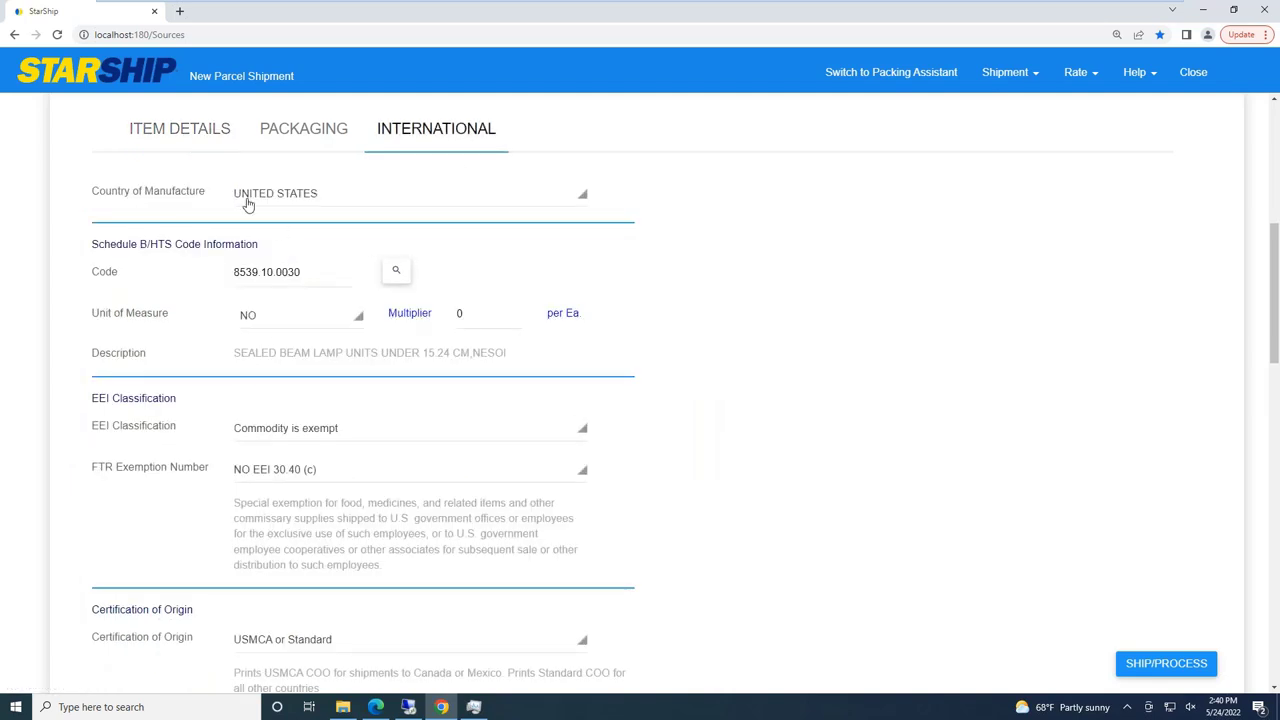
pyautogui.scroll(-3, 333, 389)
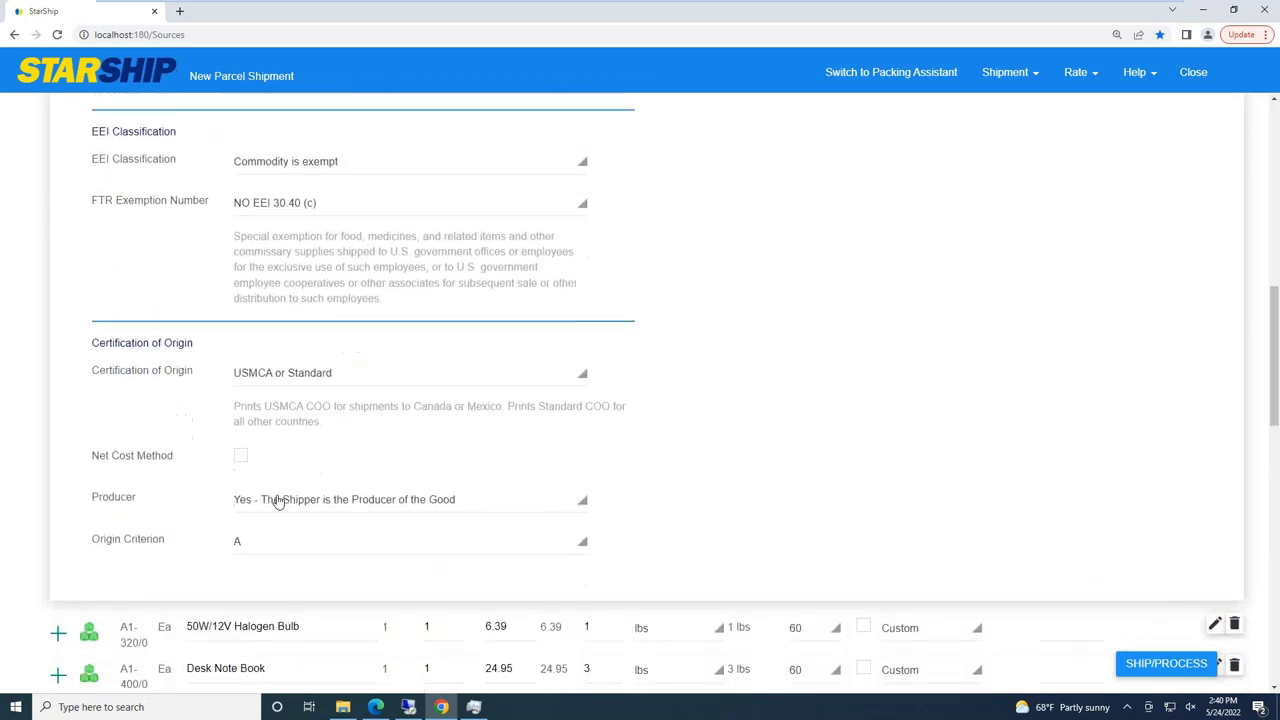
pyautogui.scroll(2, 230, 372)
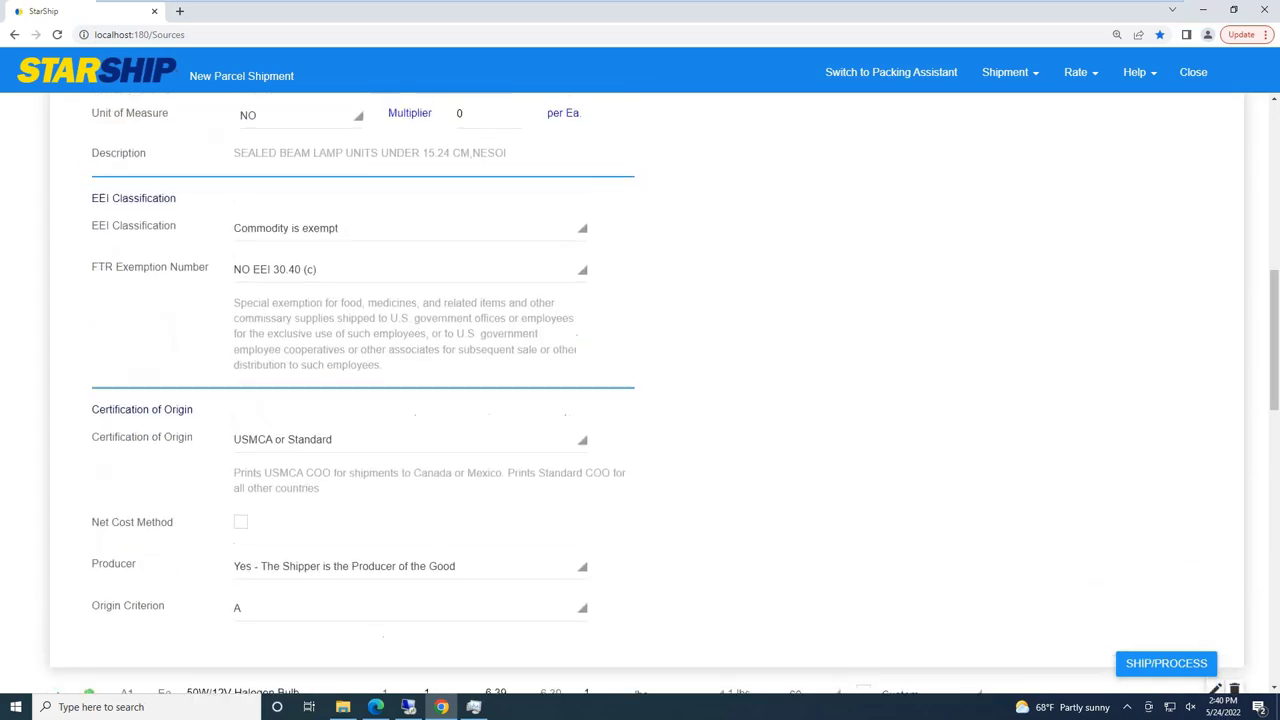
pyautogui.scroll(1, 293, 236)
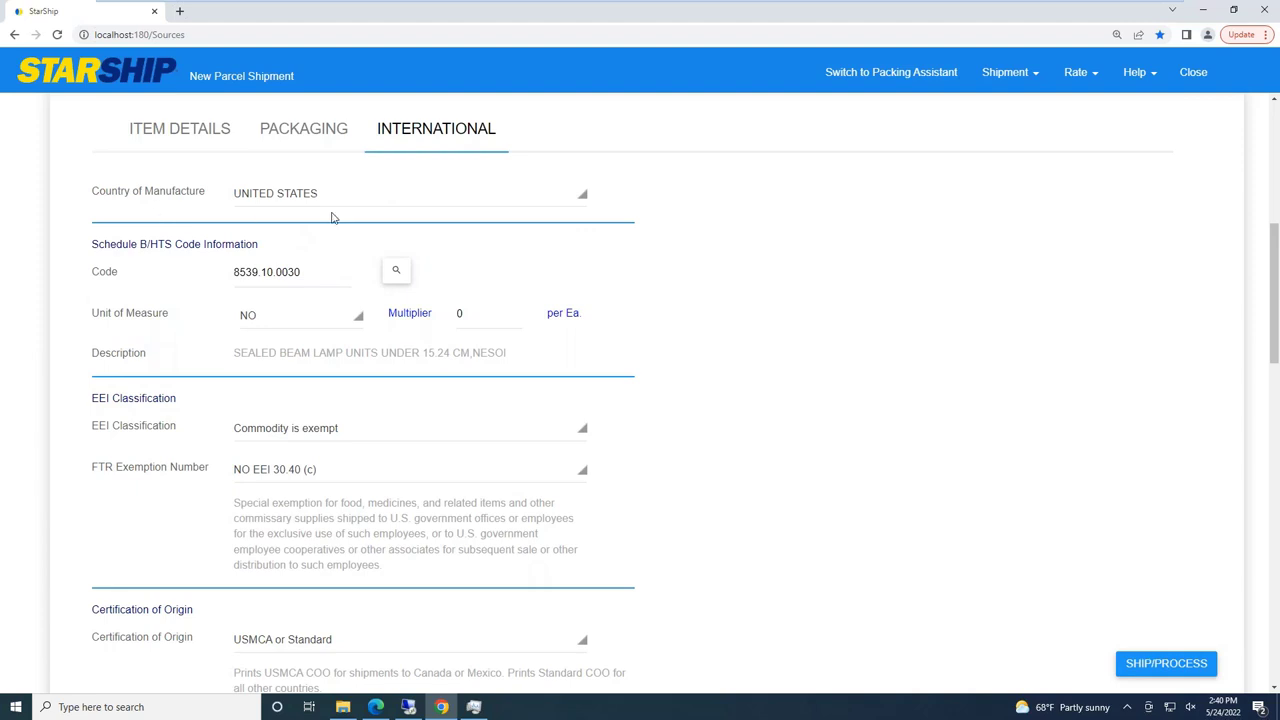
pyautogui.scroll(2, 373, 453)
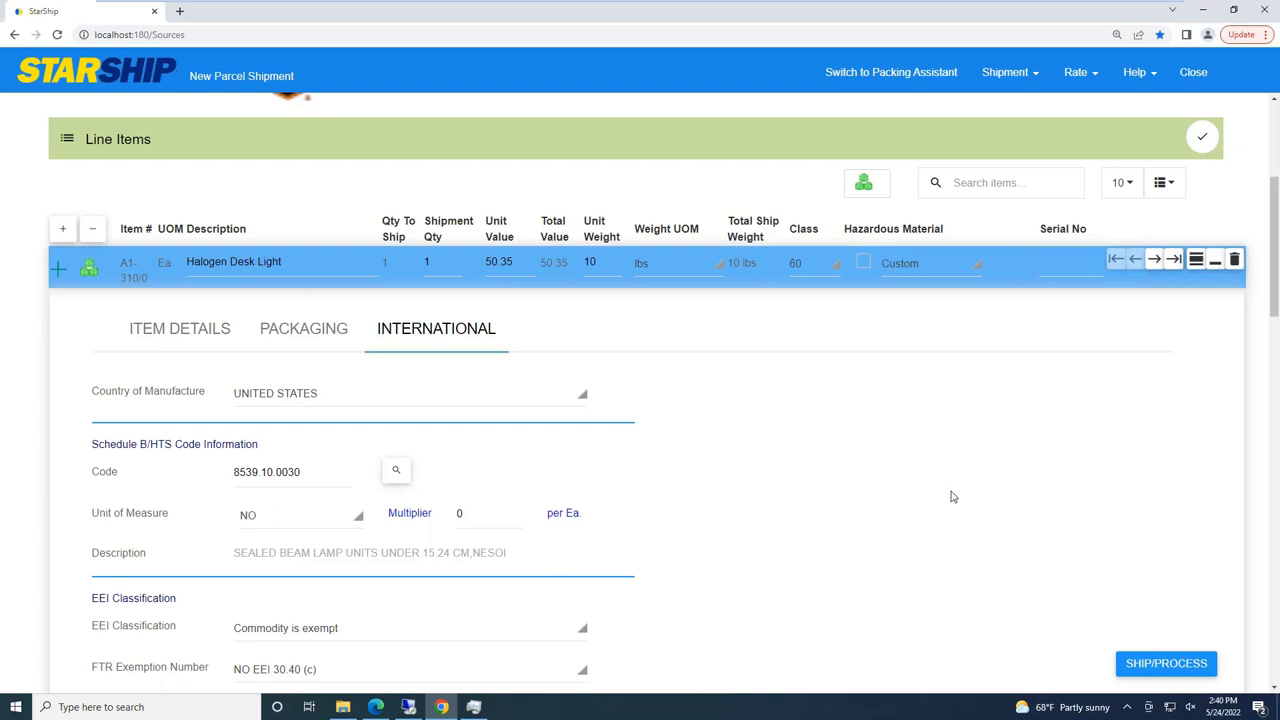
# Step: Close the item details and list shipment actions for the $75.95 UPS Standard to Canada rate
pyautogui.click(1214, 262)
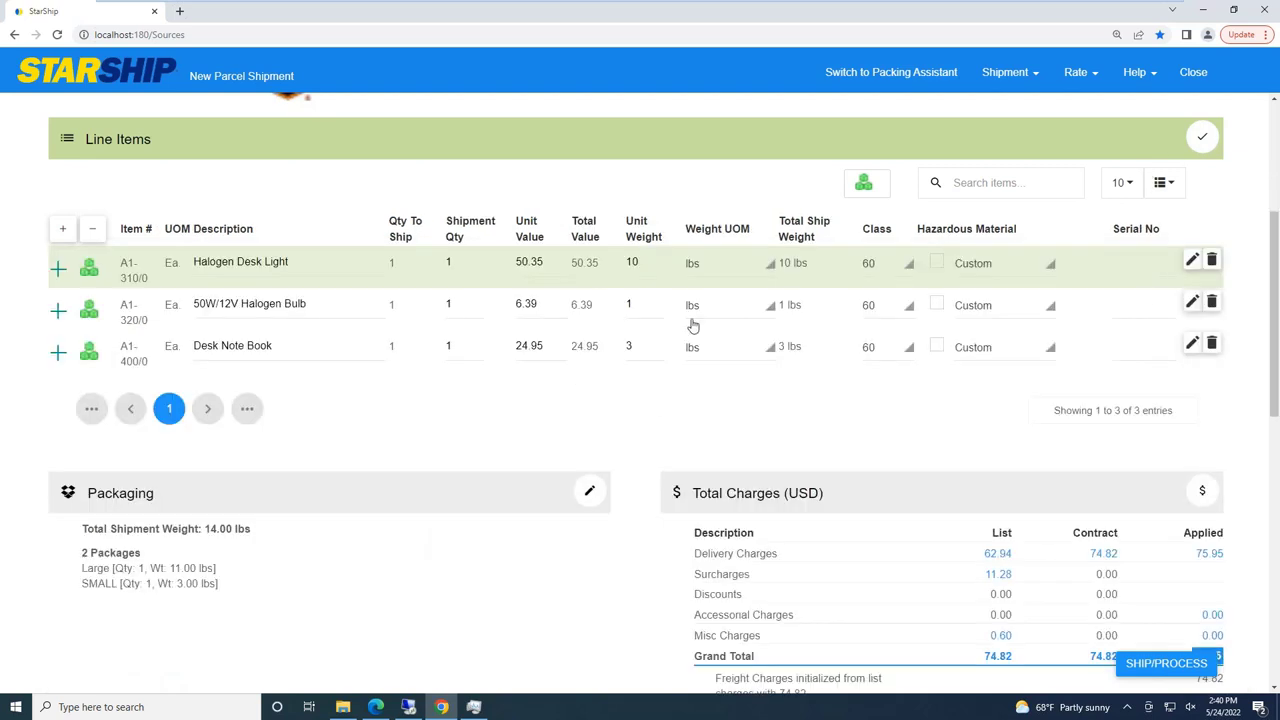
pyautogui.scroll(2, 645, 360)
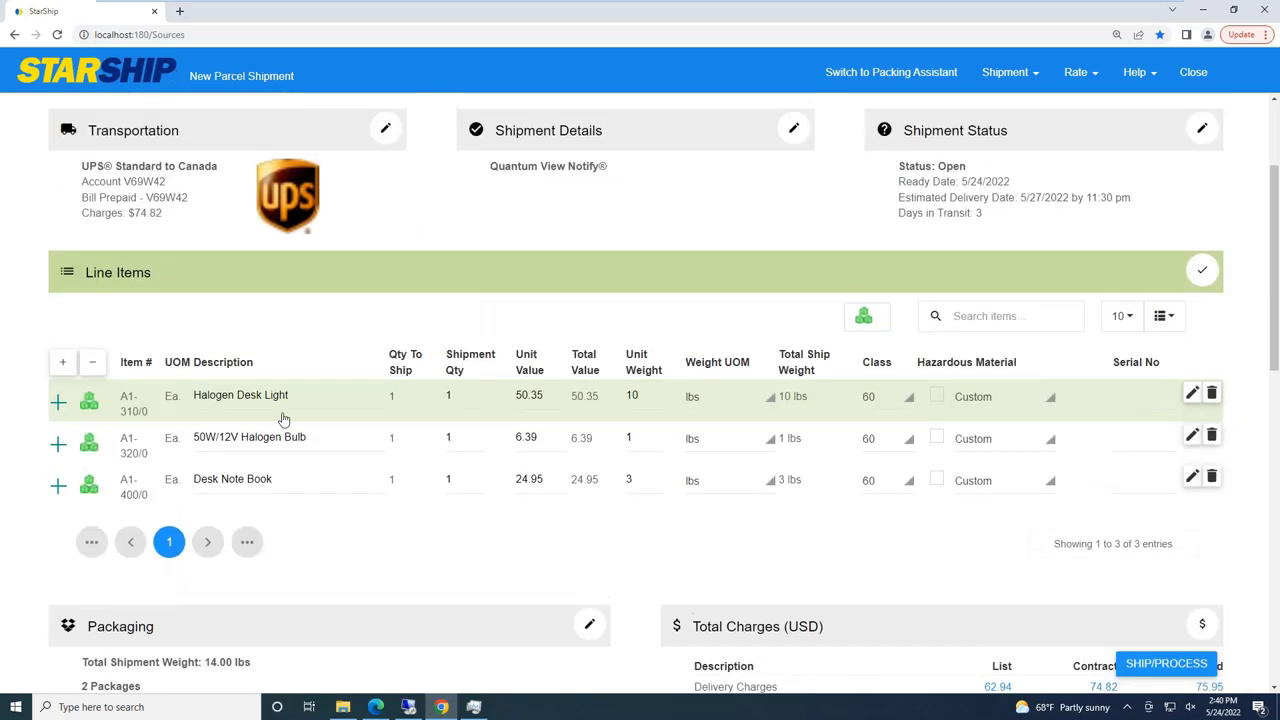
pyautogui.scroll(-2, 300, 450)
pyautogui.scroll(-2, 283, 450)
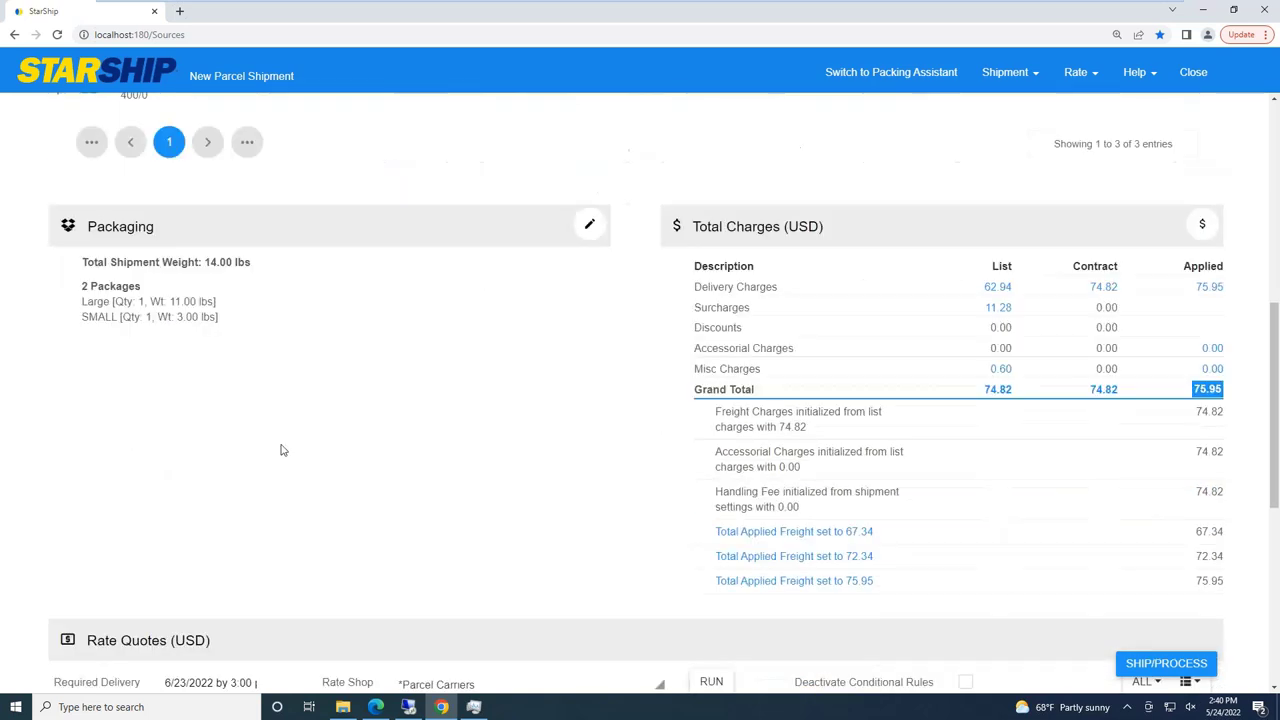
pyautogui.scroll(-3, 310, 510)
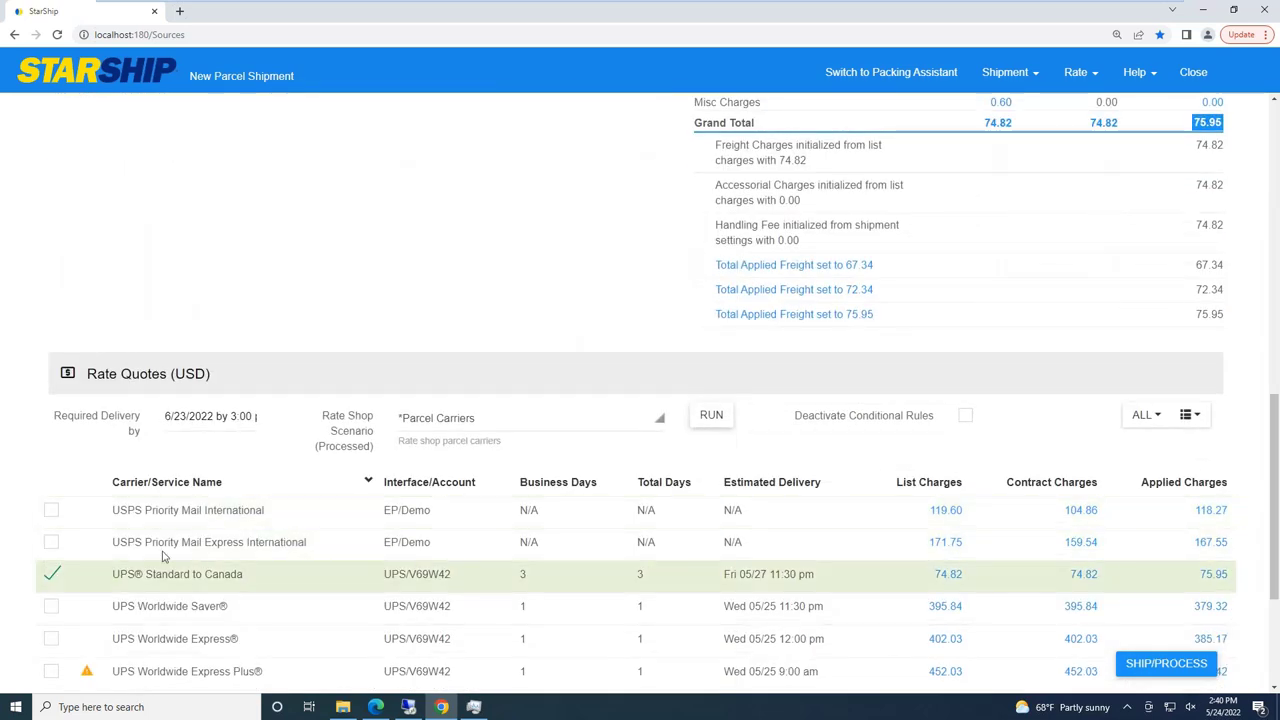
pyautogui.scroll(-1, 324, 592)
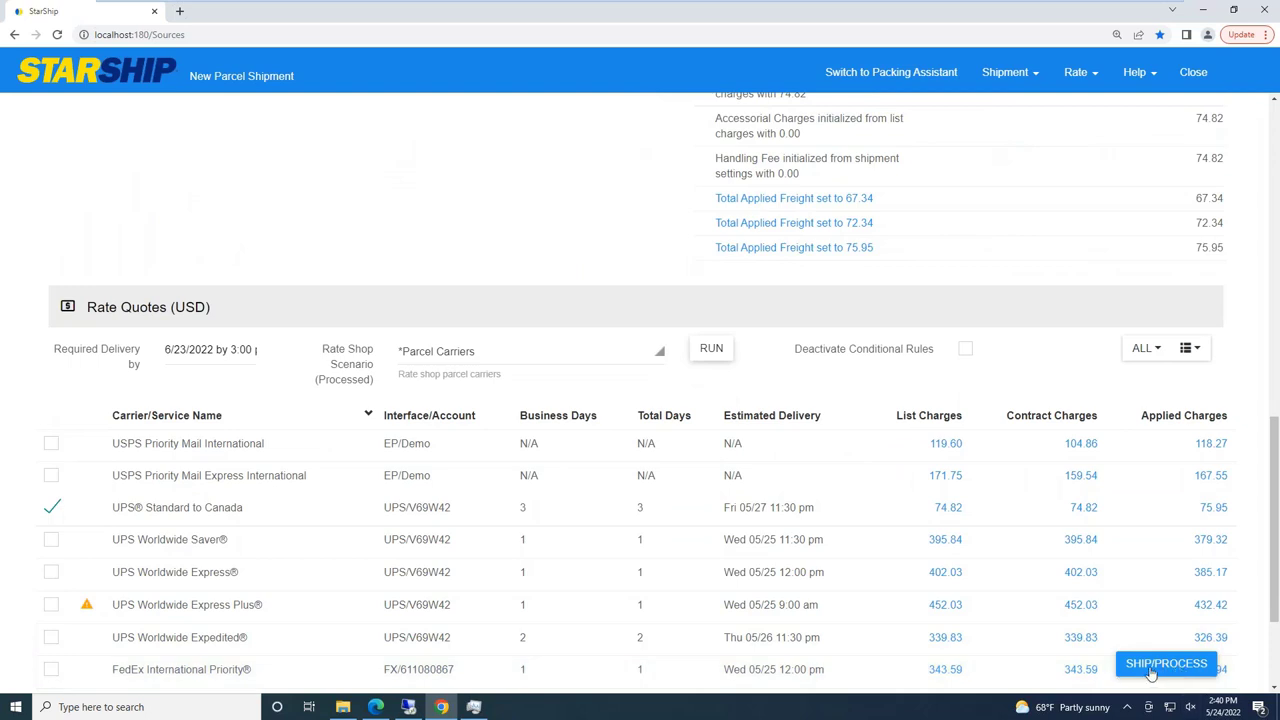
pyautogui.click(1003, 76)
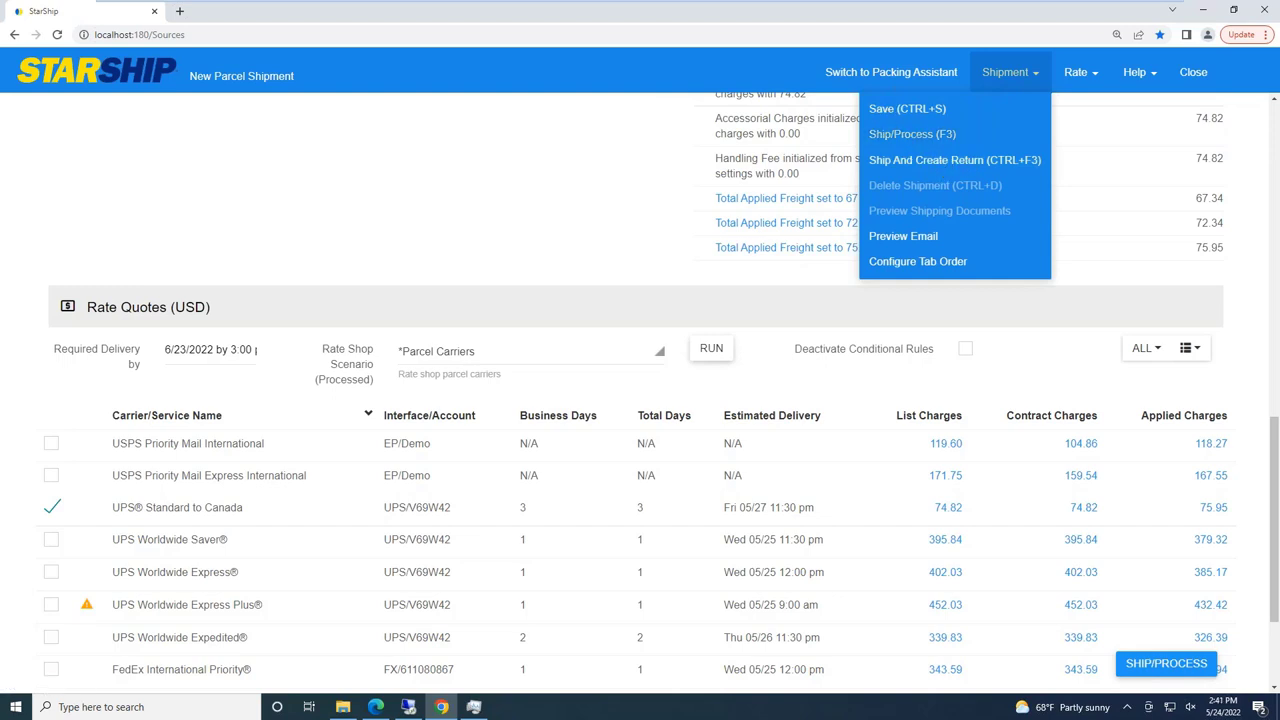
# Step: Ship the order via UPS Standard to Canada and enlarge the generated label and packing list
pyautogui.click(912, 134)
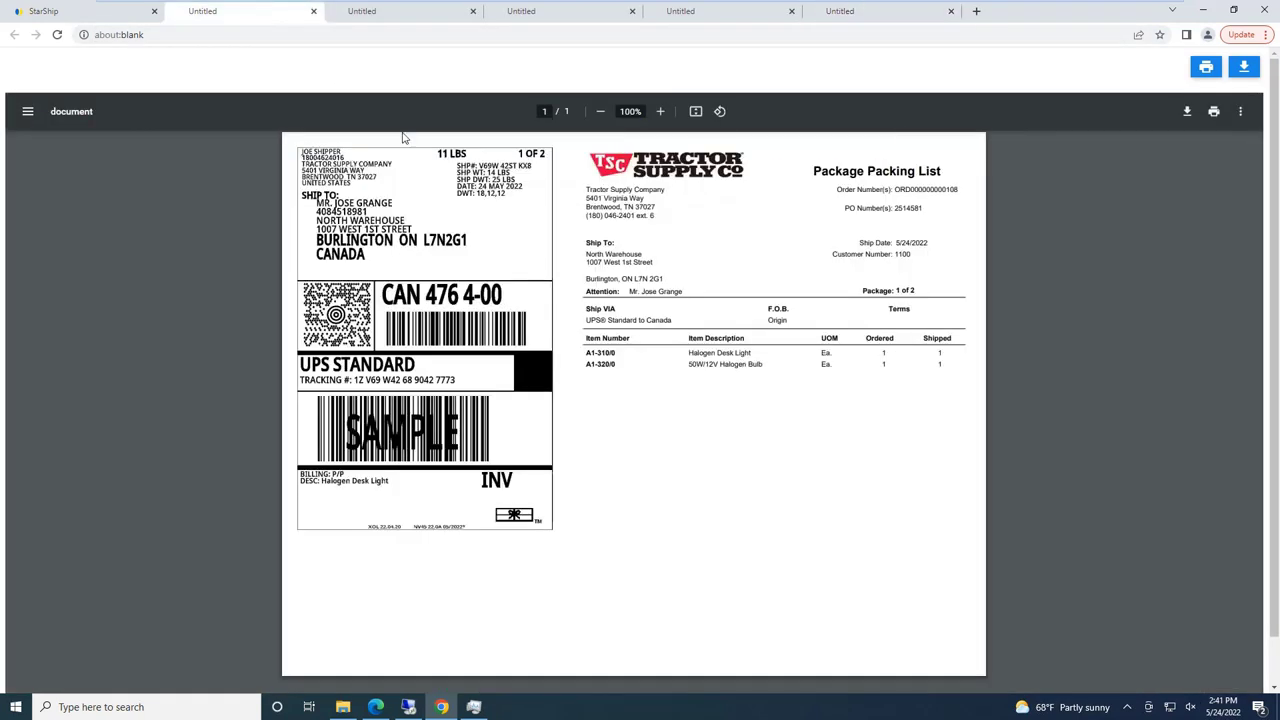
pyautogui.click(660, 111)
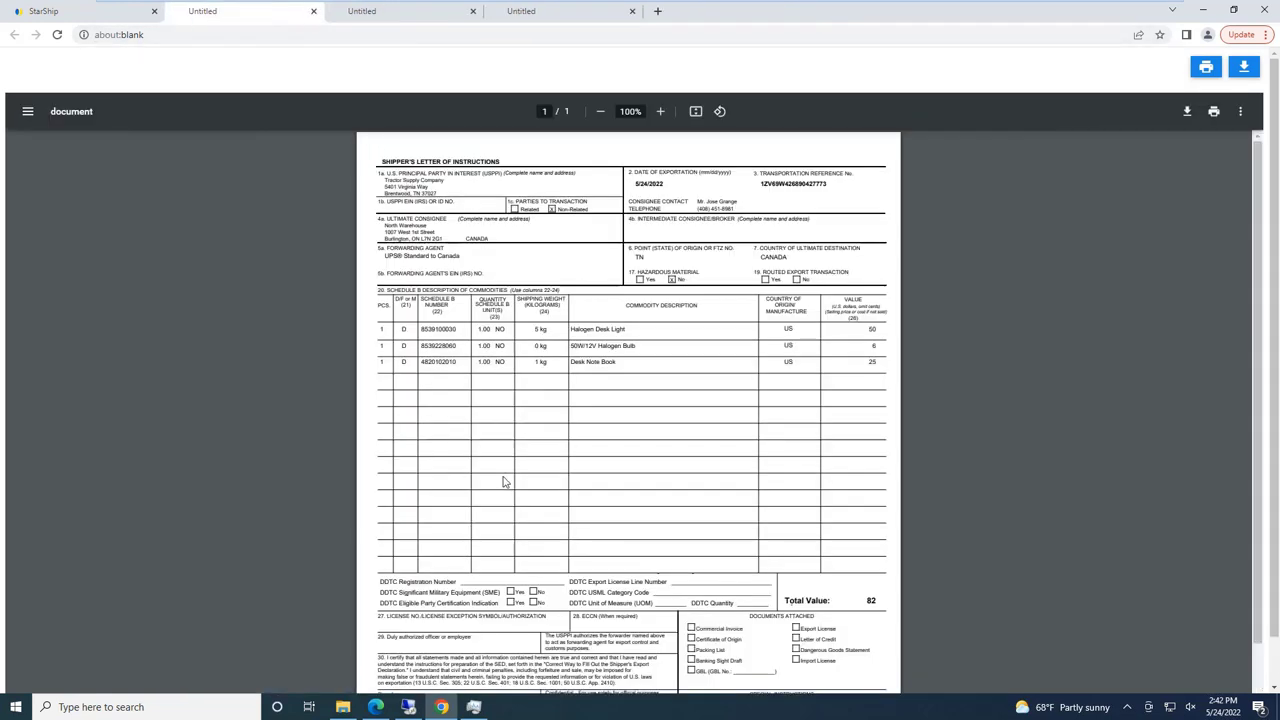
# Step: Enlarge the letter of instructions, then view the USMCA Certificate of Origin zoomed in
pyautogui.click(661, 111)
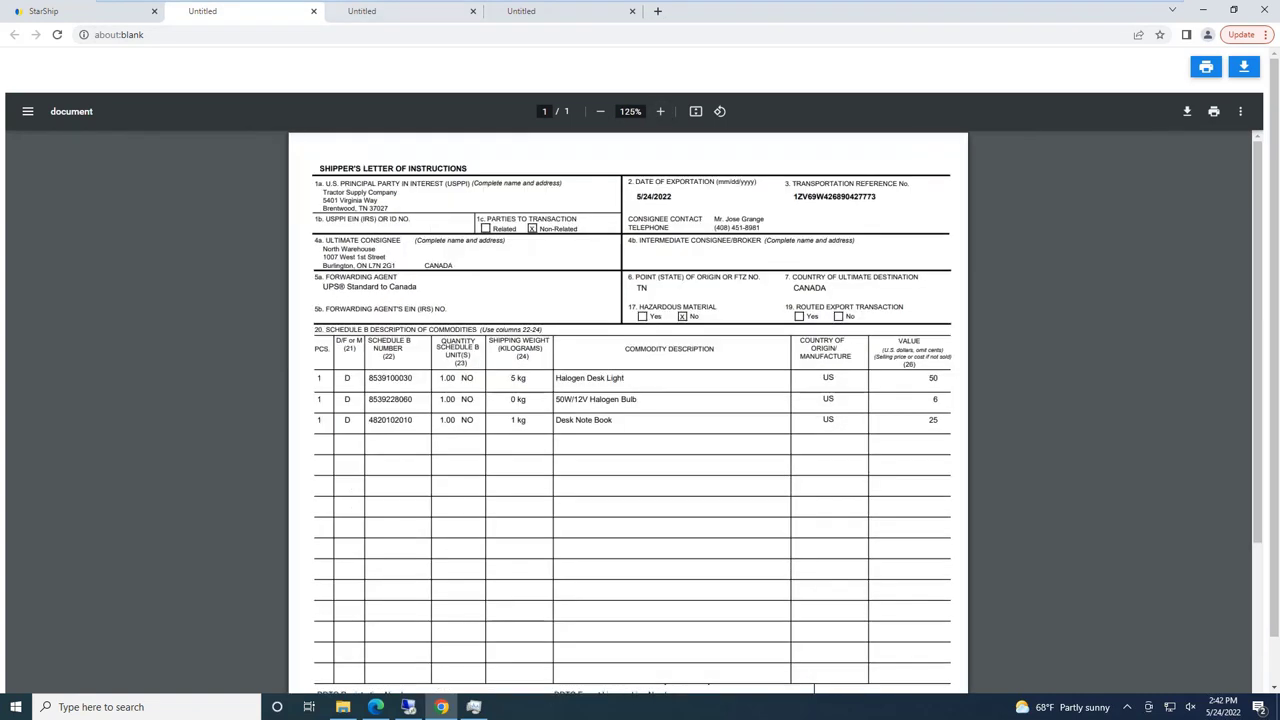
pyautogui.click(386, 14)
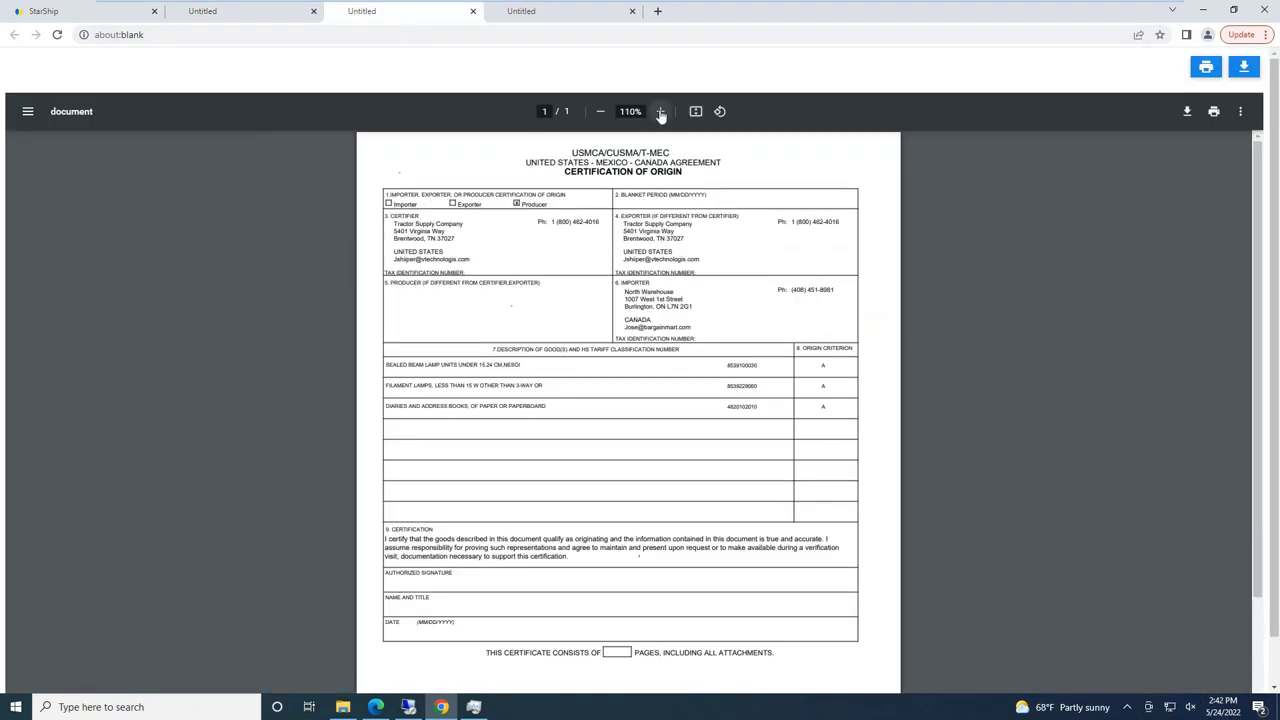
pyautogui.click(661, 111)
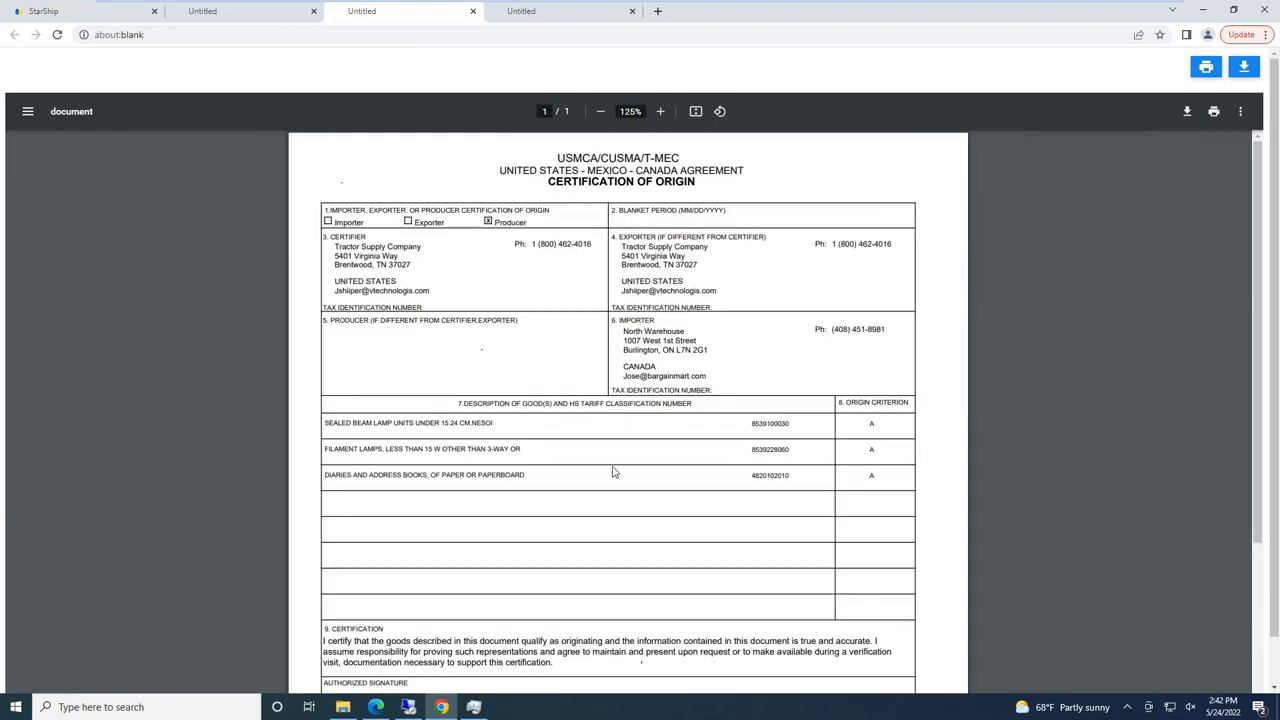
pyautogui.scroll(-1, 390, 470)
pyautogui.scroll(1, 462, 480)
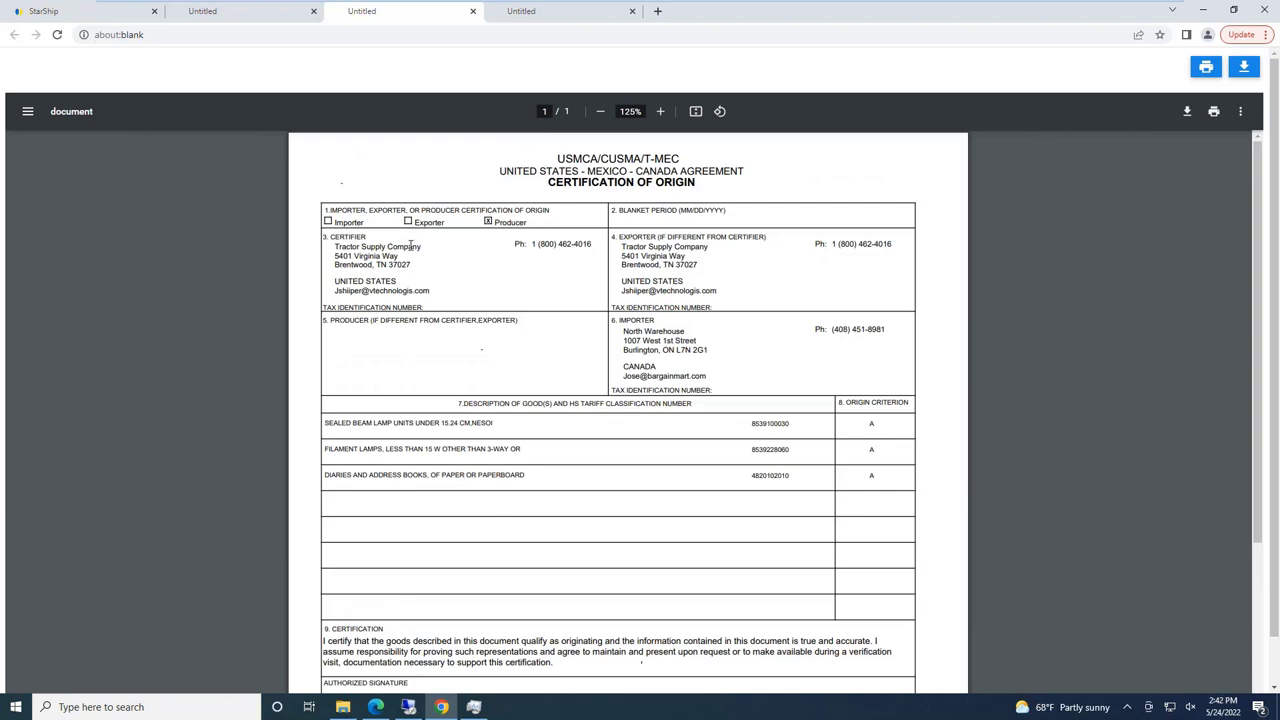
# Step: Review the commercial invoice totalling 157.64 at 125% zoom, then close the PDF documents
pyautogui.click(553, 21)
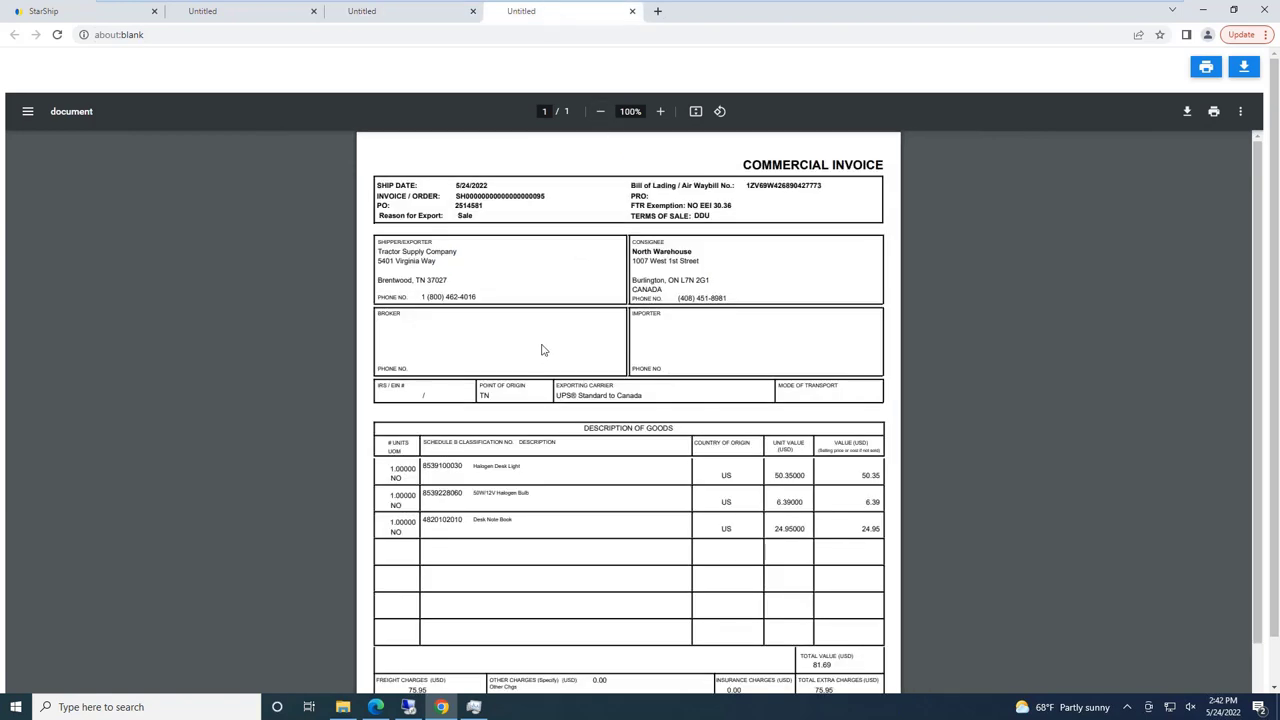
pyautogui.click(657, 113)
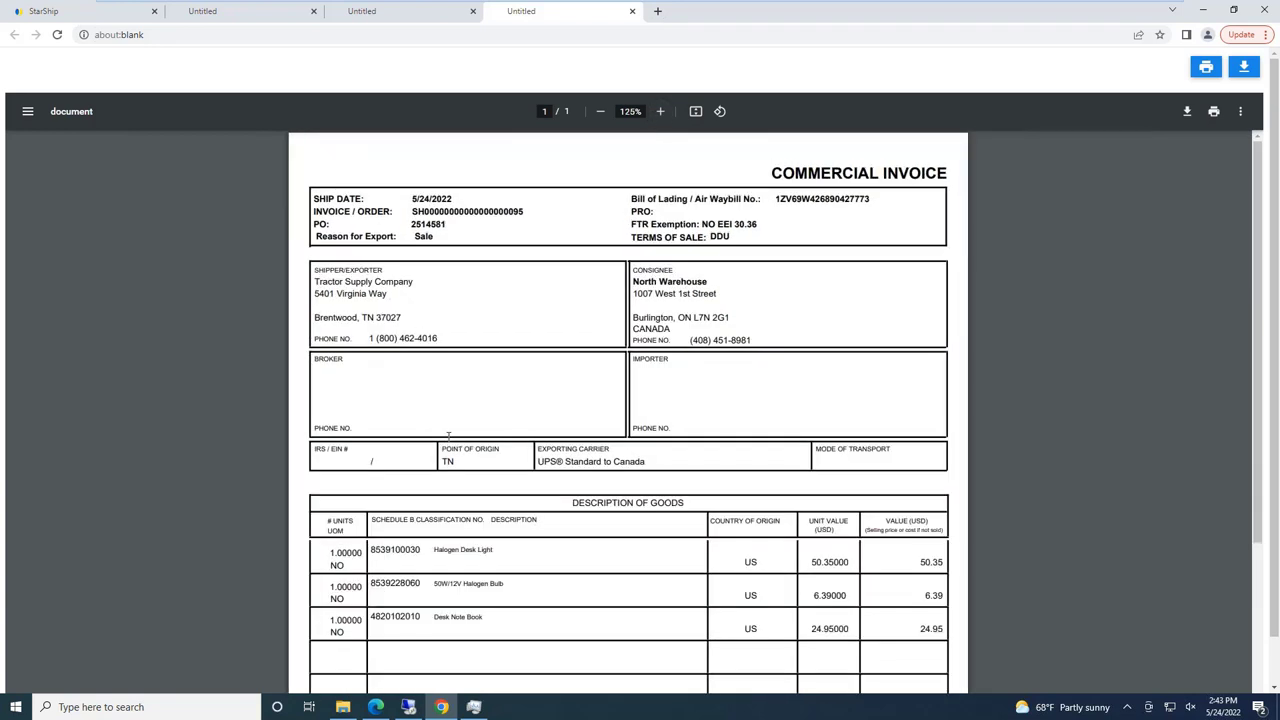
pyautogui.scroll(-3, 448, 435)
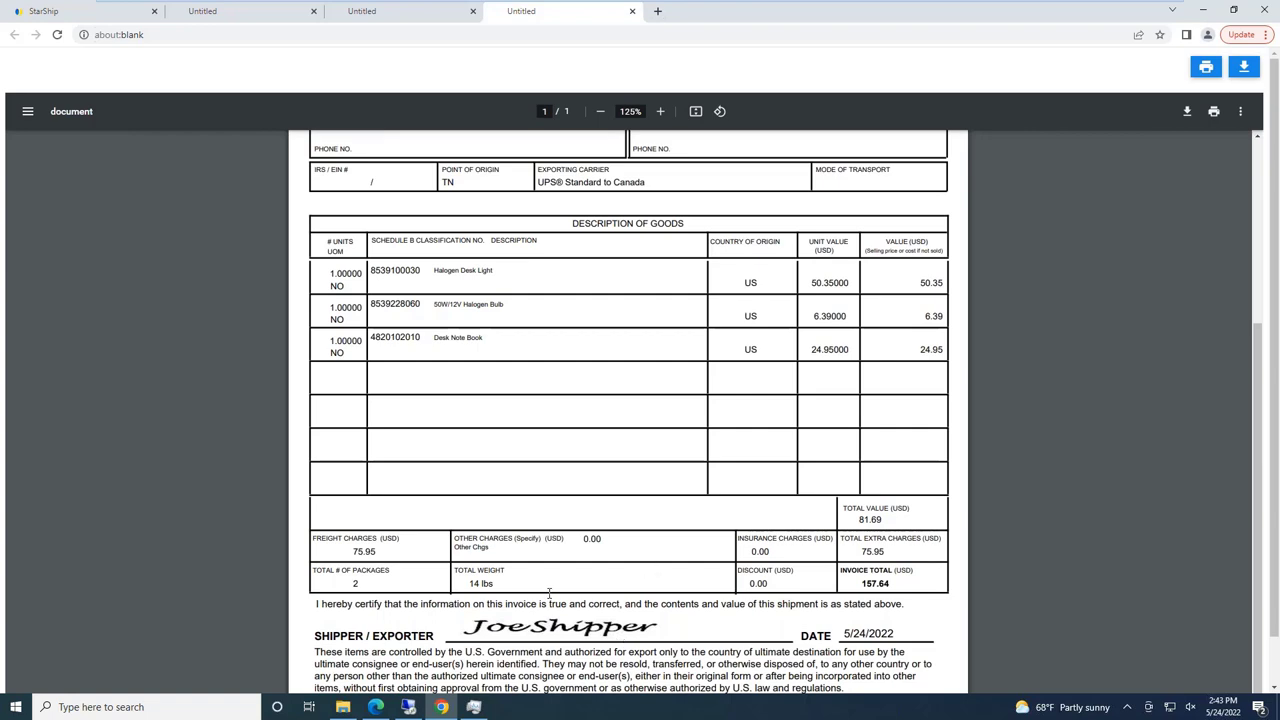
pyautogui.scroll(2, 549, 594)
pyautogui.click(632, 11)
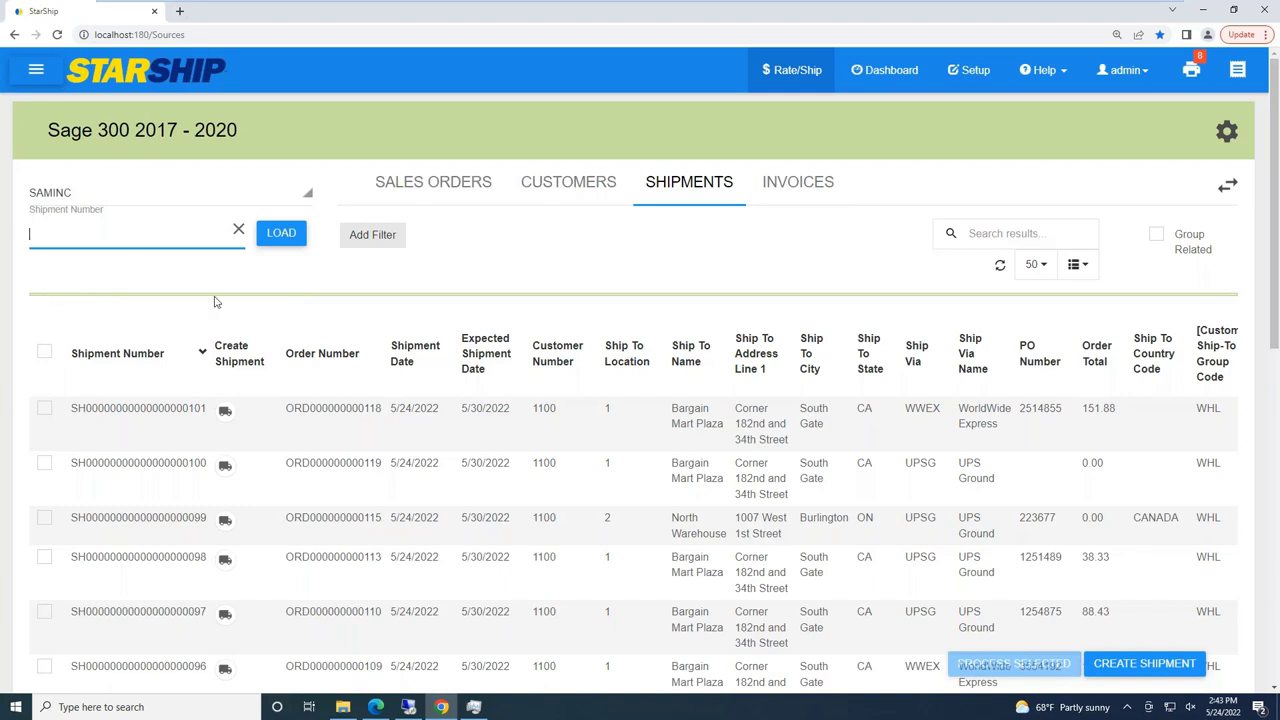
# Step: Load order 108's shipment in O/E Shipment Entry, check its freight line, and view customer details
pyautogui.click(409, 707)
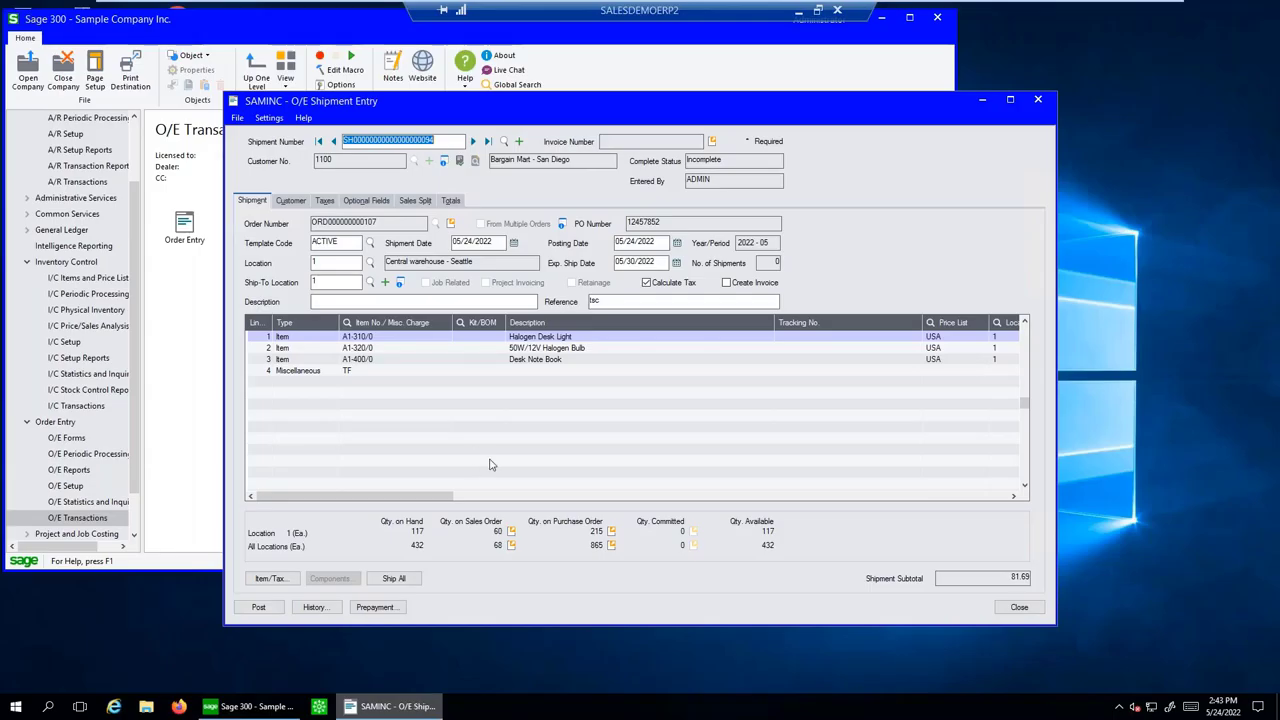
pyautogui.click(475, 142)
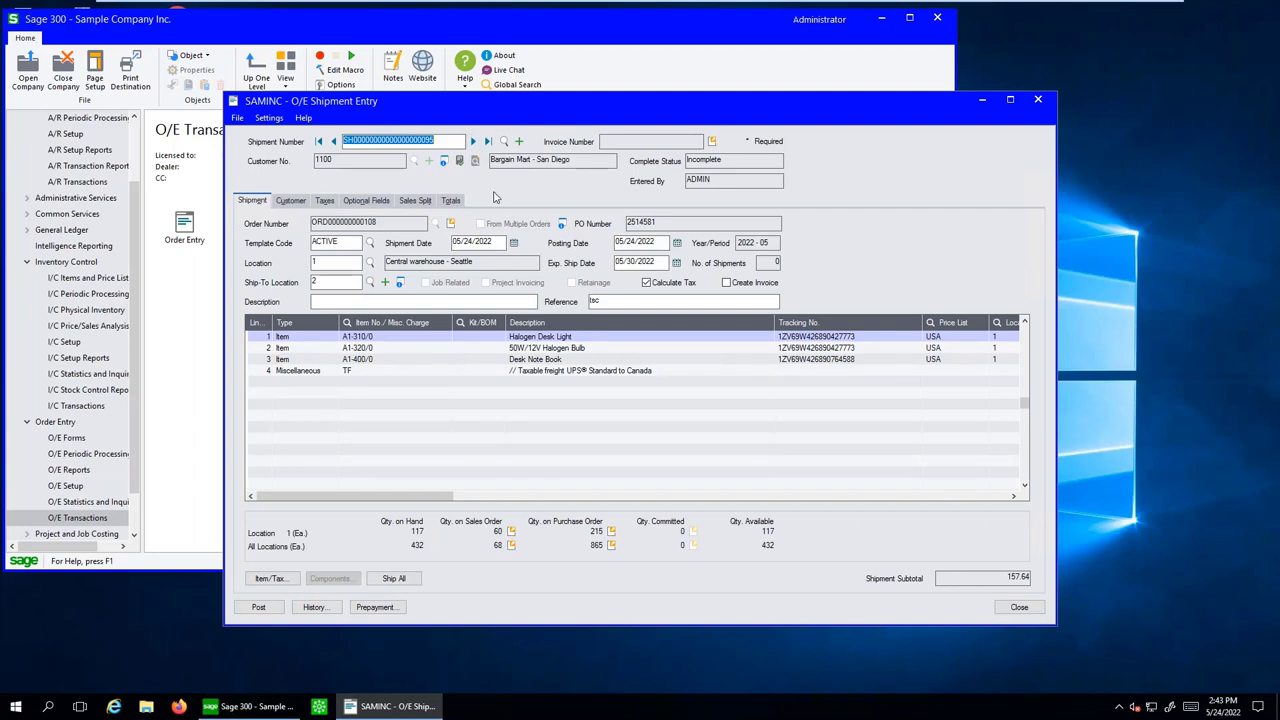
pyautogui.click(335, 376)
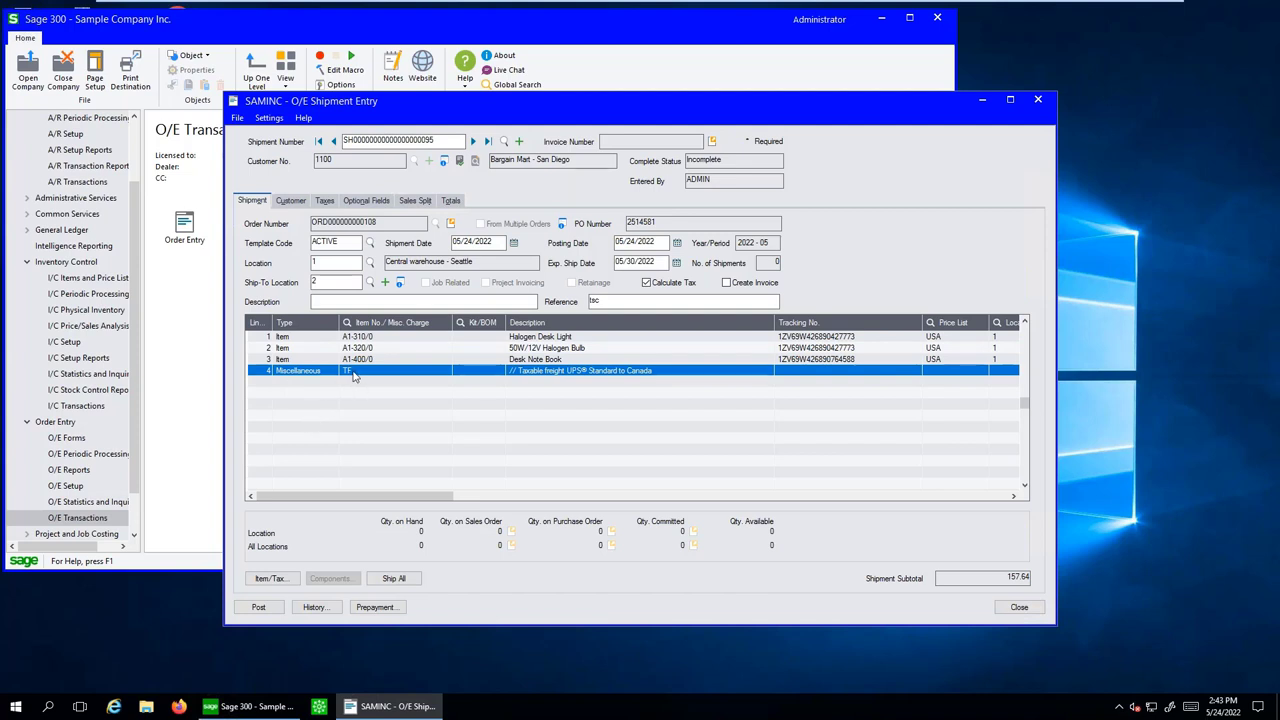
pyautogui.click(292, 201)
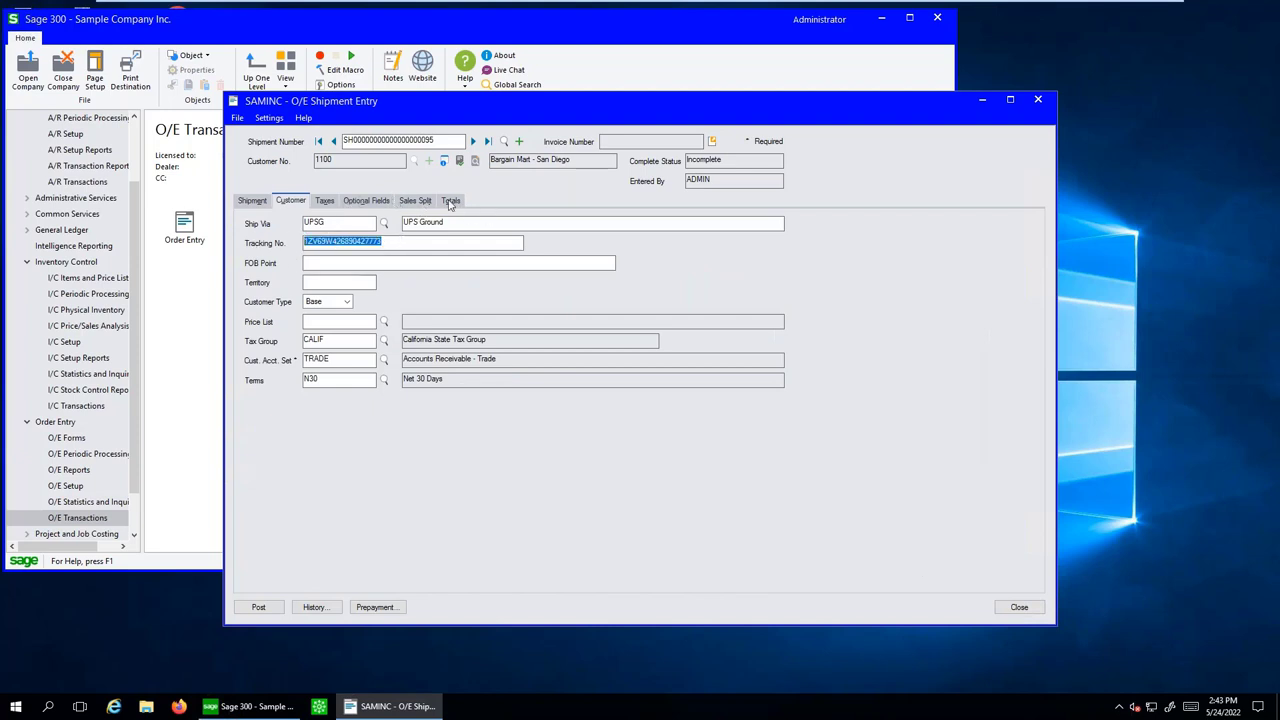
# Step: Check the UPS tracking numbers on the halogen bulb and Desk Note Book lines
pyautogui.click(252, 201)
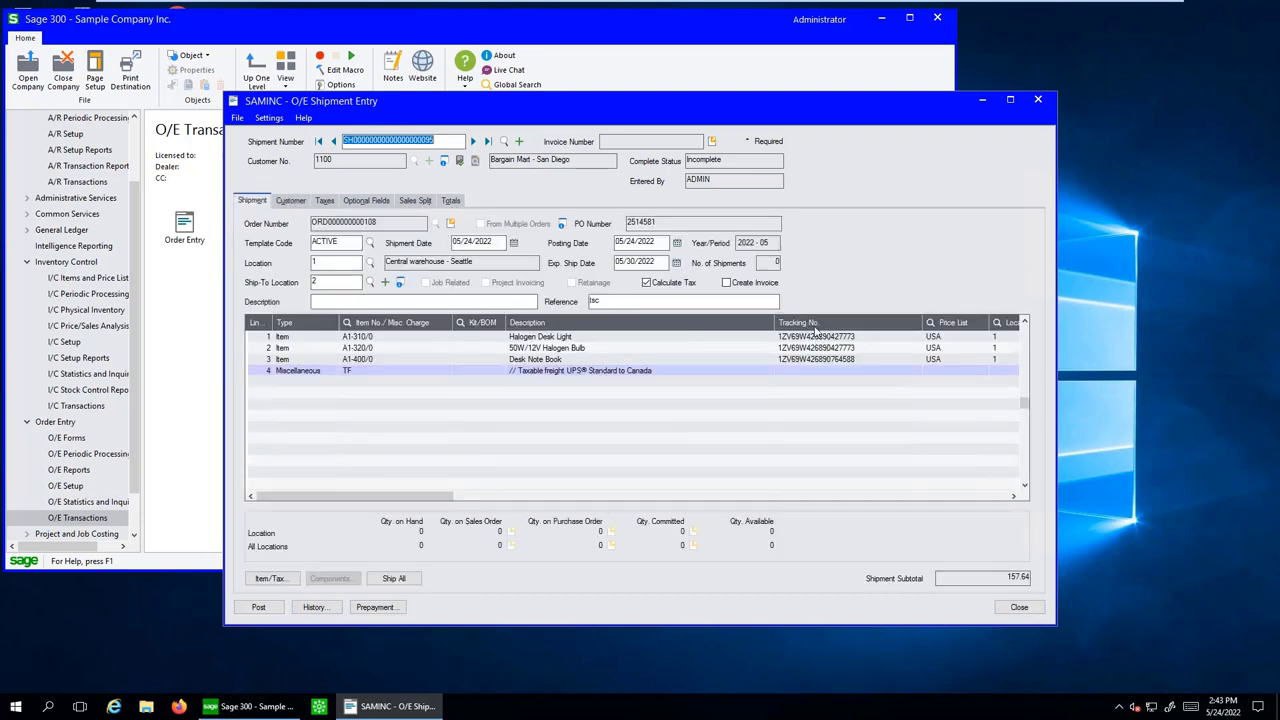
pyautogui.click(840, 347)
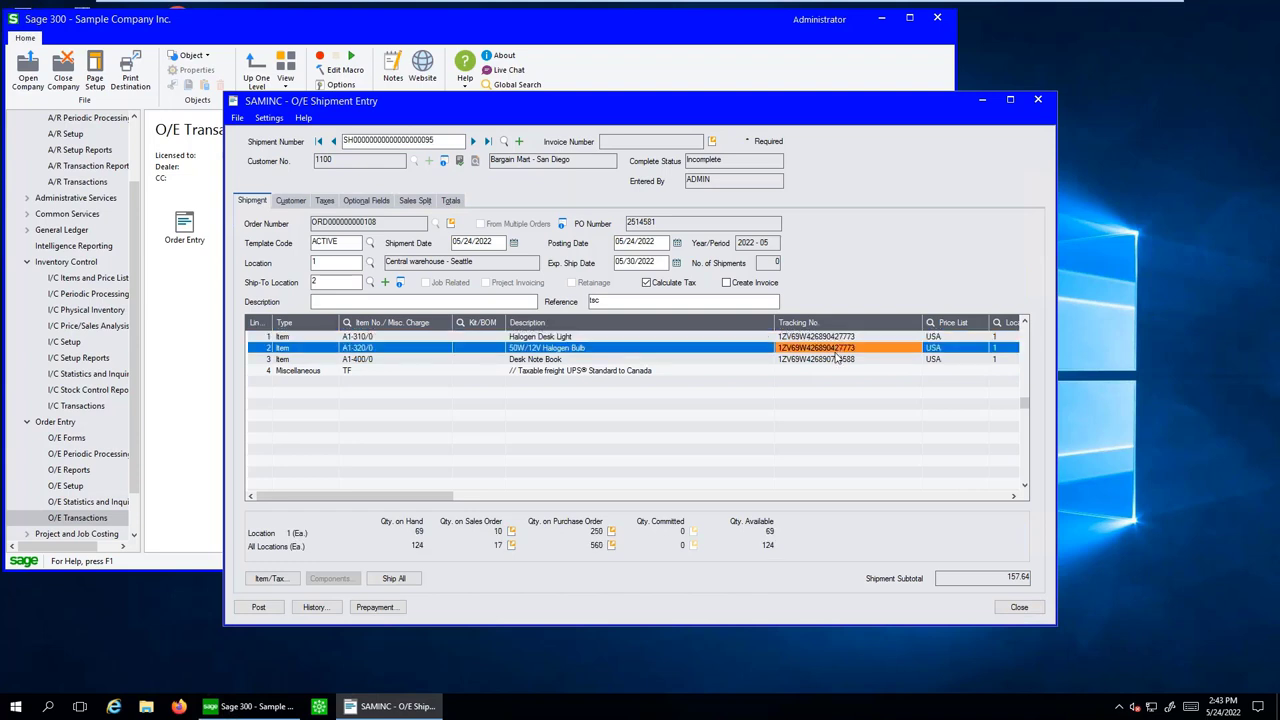
pyautogui.click(836, 360)
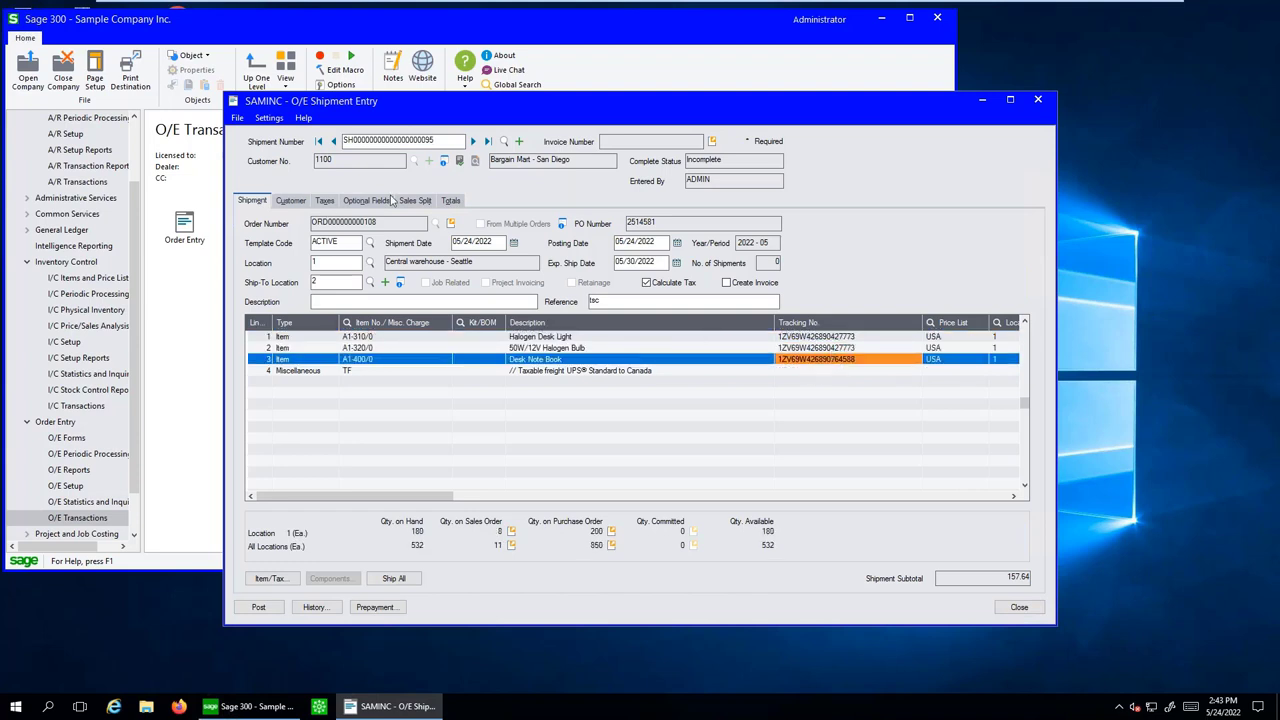
# Step: Read through the written-back shipping comments on the Totals tab, then return to StarShip
pyautogui.click(451, 205)
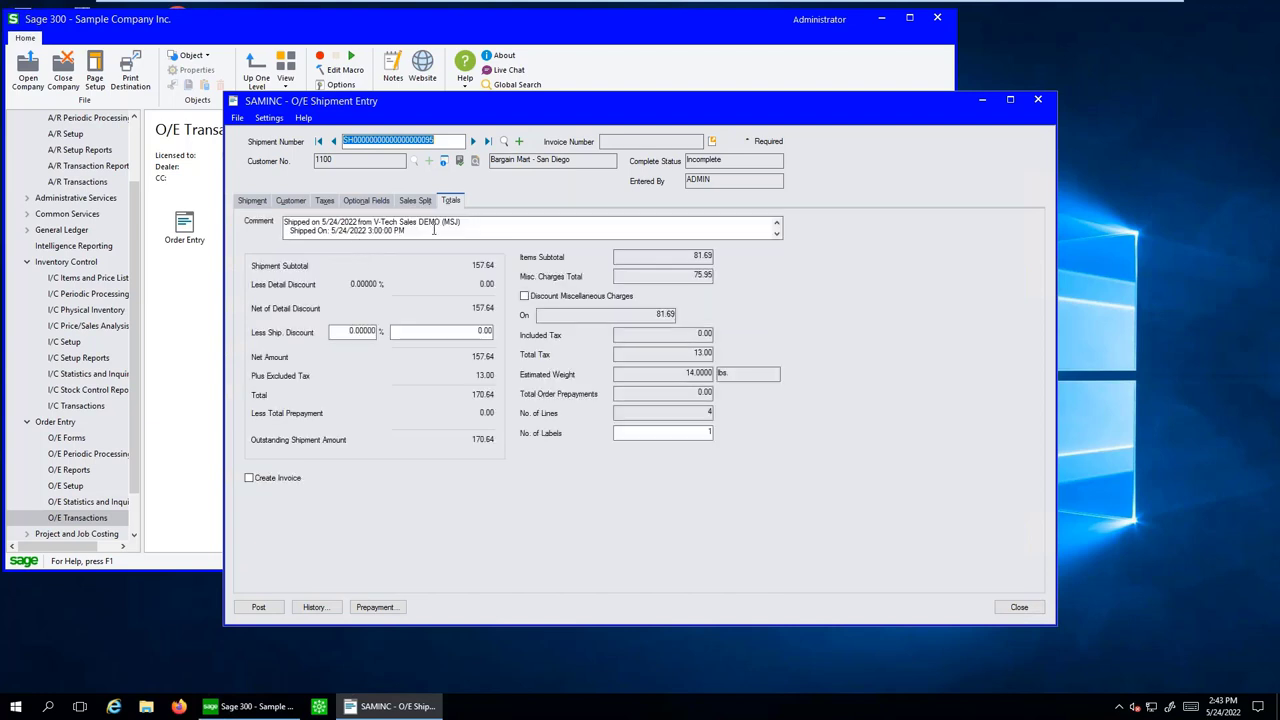
pyautogui.moveTo(460, 222); pyautogui.dragTo(292, 222)
pyautogui.click(483, 233)
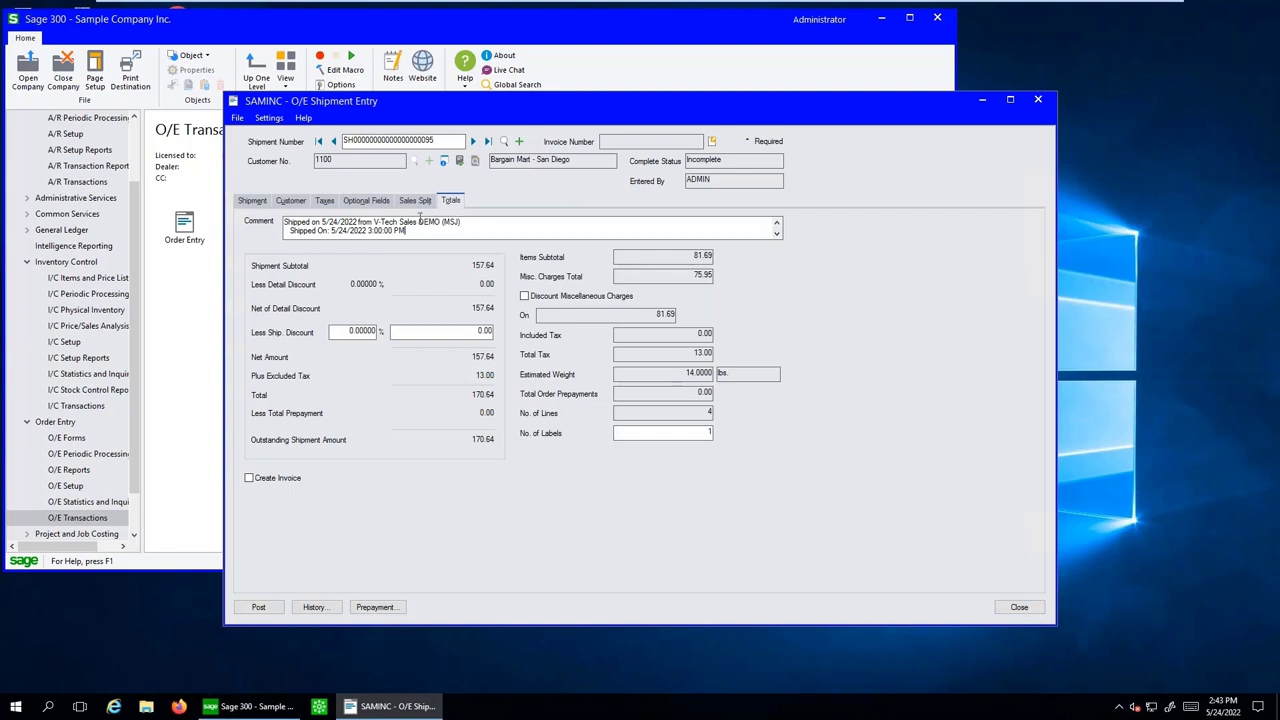
pyautogui.click(776, 234)
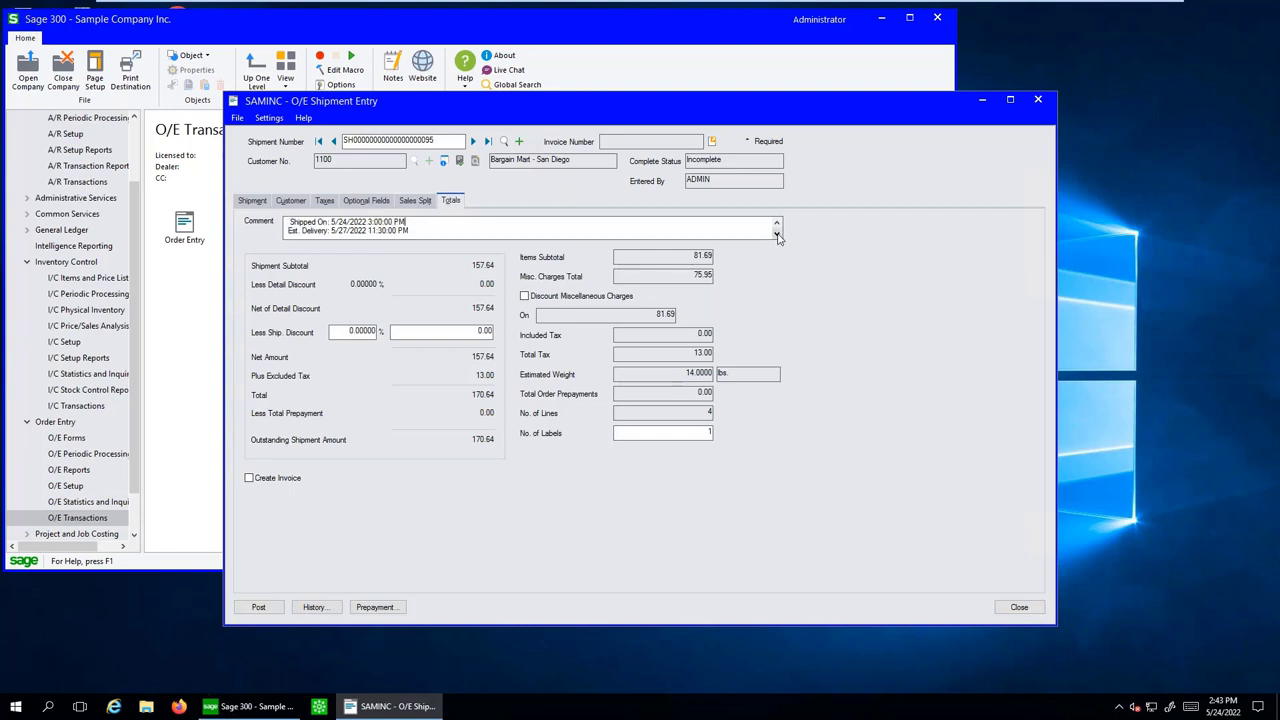
pyautogui.click(776, 234)
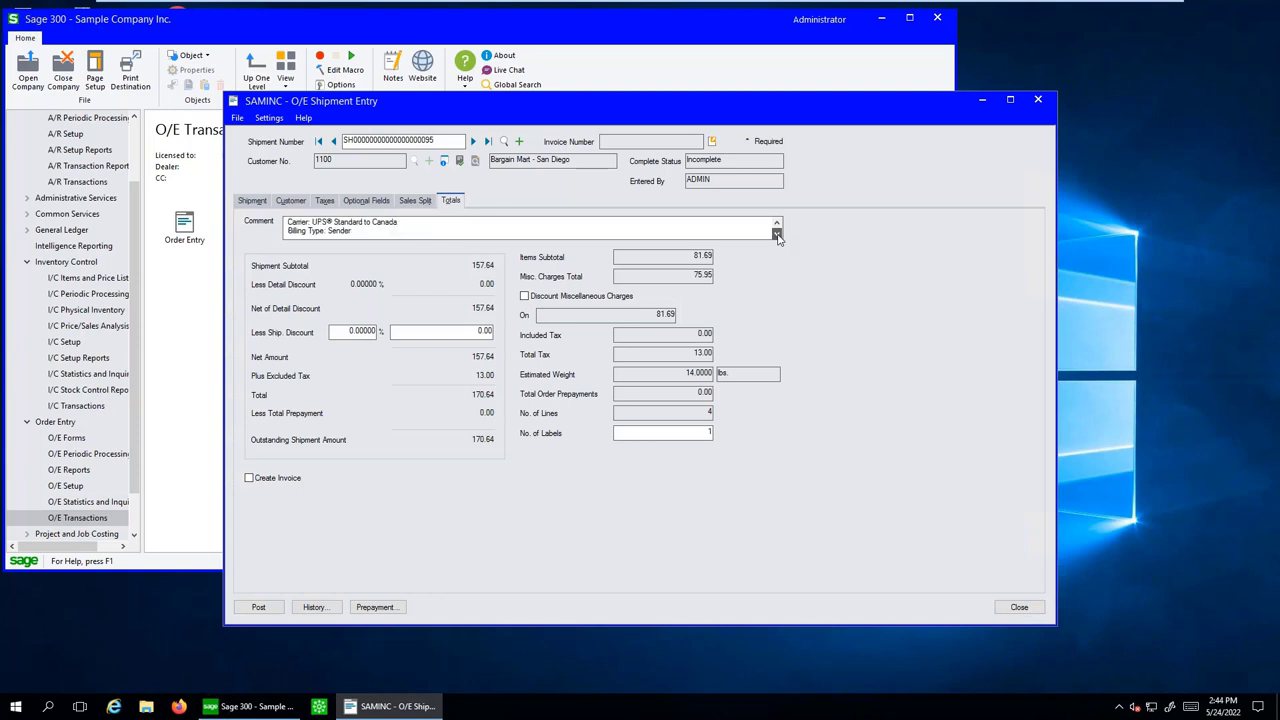
pyautogui.click(776, 234)
pyautogui.click(776, 234)
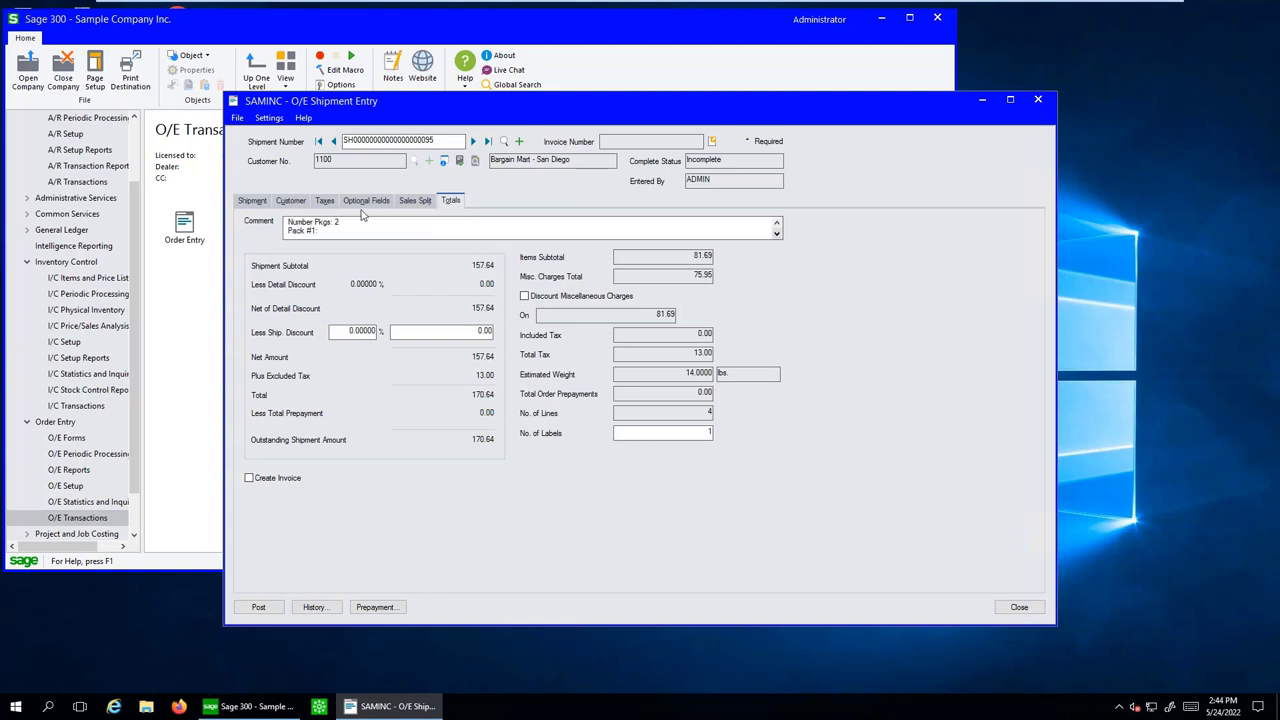
pyautogui.click(776, 234)
pyautogui.scroll(-3, 766, 222)
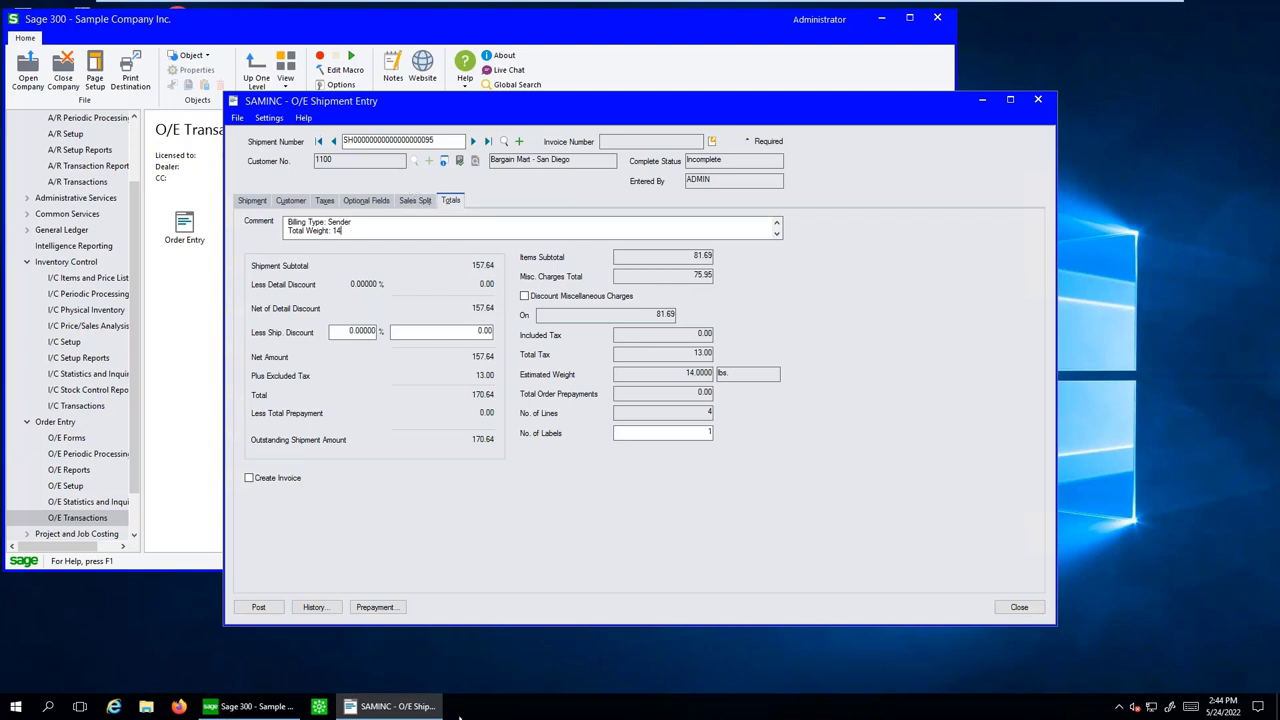
pyautogui.moveTo(640, 4)
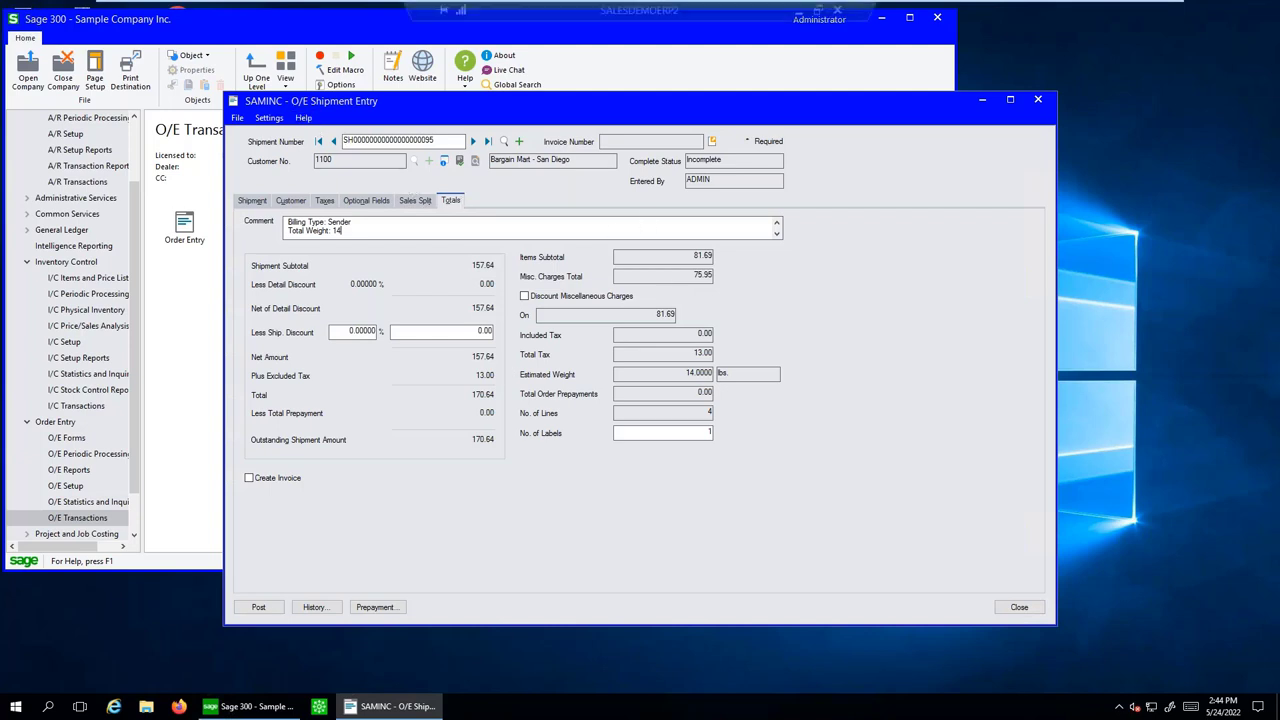
pyautogui.click(798, 14)
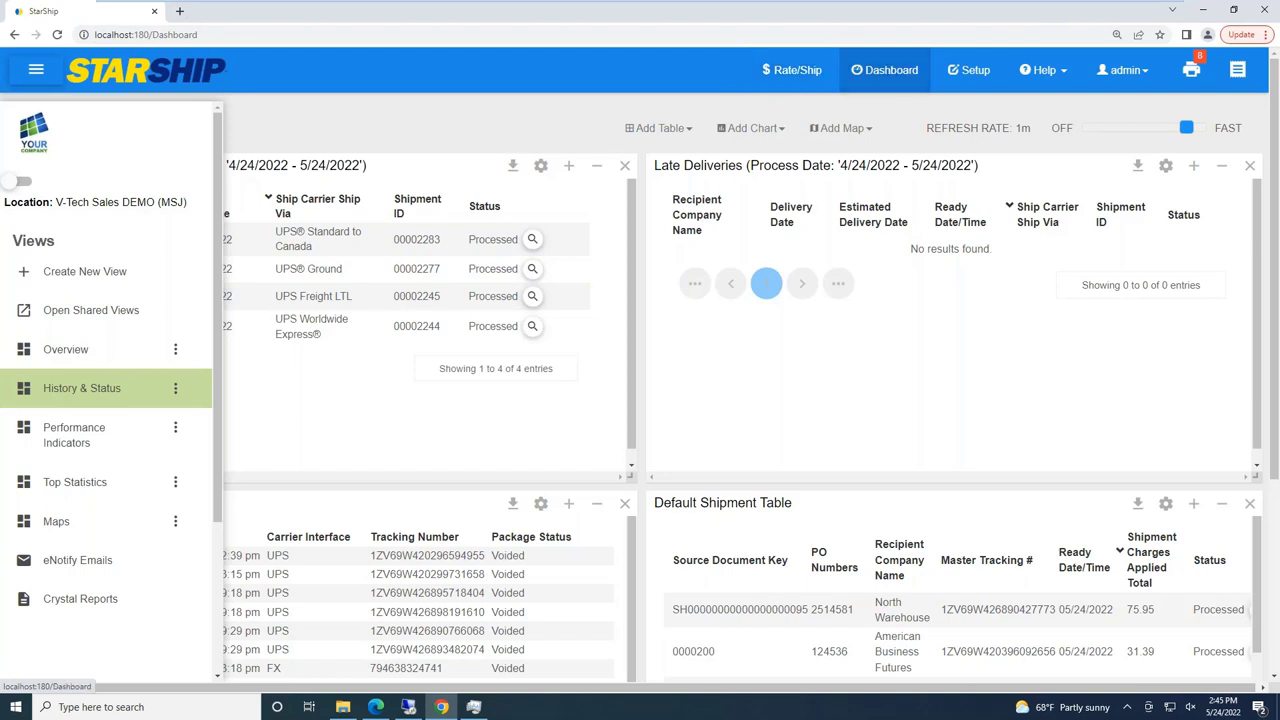
# Step: Open American Business Futures' processed UPS Ground shipment from History & Status and inspect its packaging
pyautogui.click(61, 398)
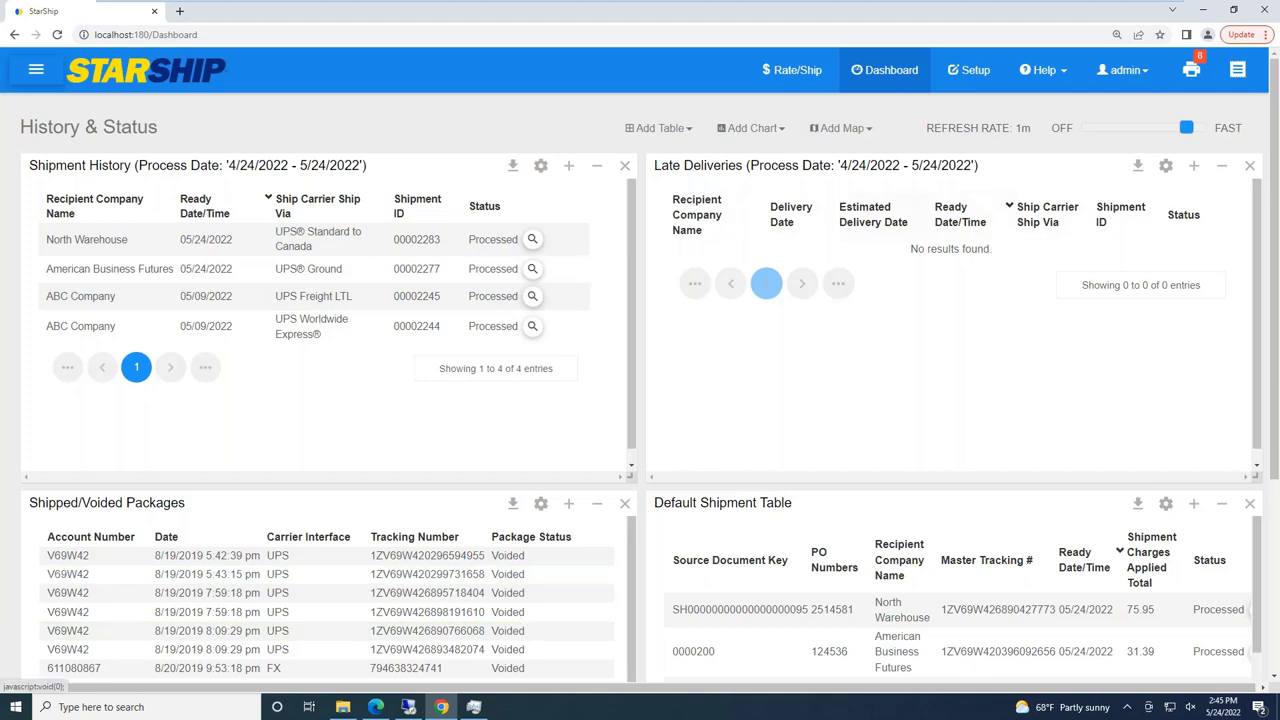
pyautogui.click(532, 269)
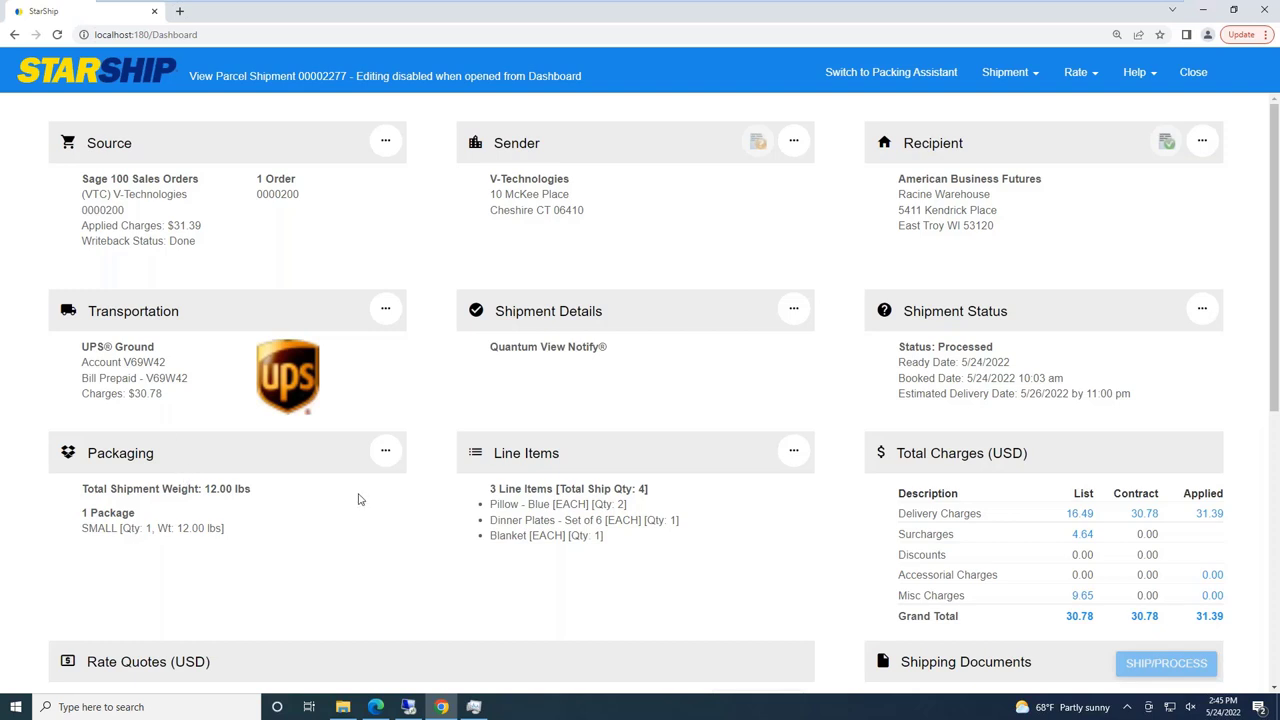
pyautogui.click(385, 450)
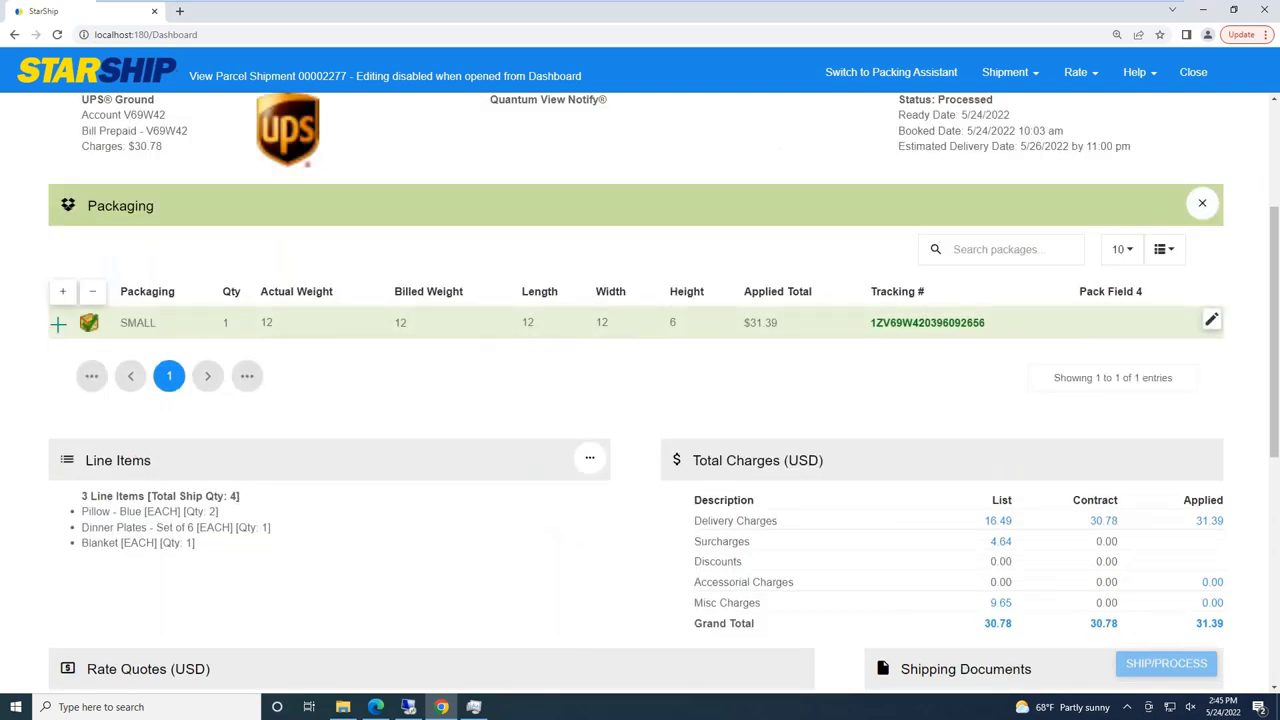
pyautogui.click(1203, 205)
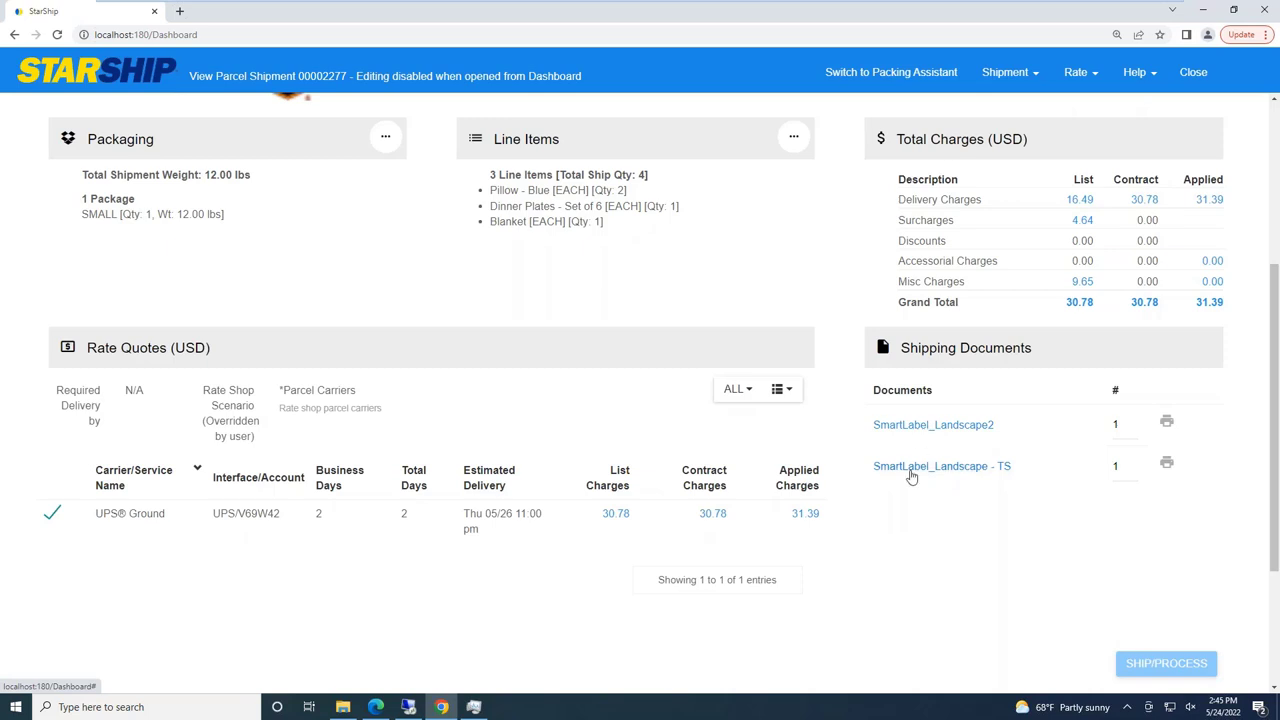
# Step: Close parcel shipment 00002277 and show the dashboard's list of available views
pyautogui.scroll(2, 940, 440)
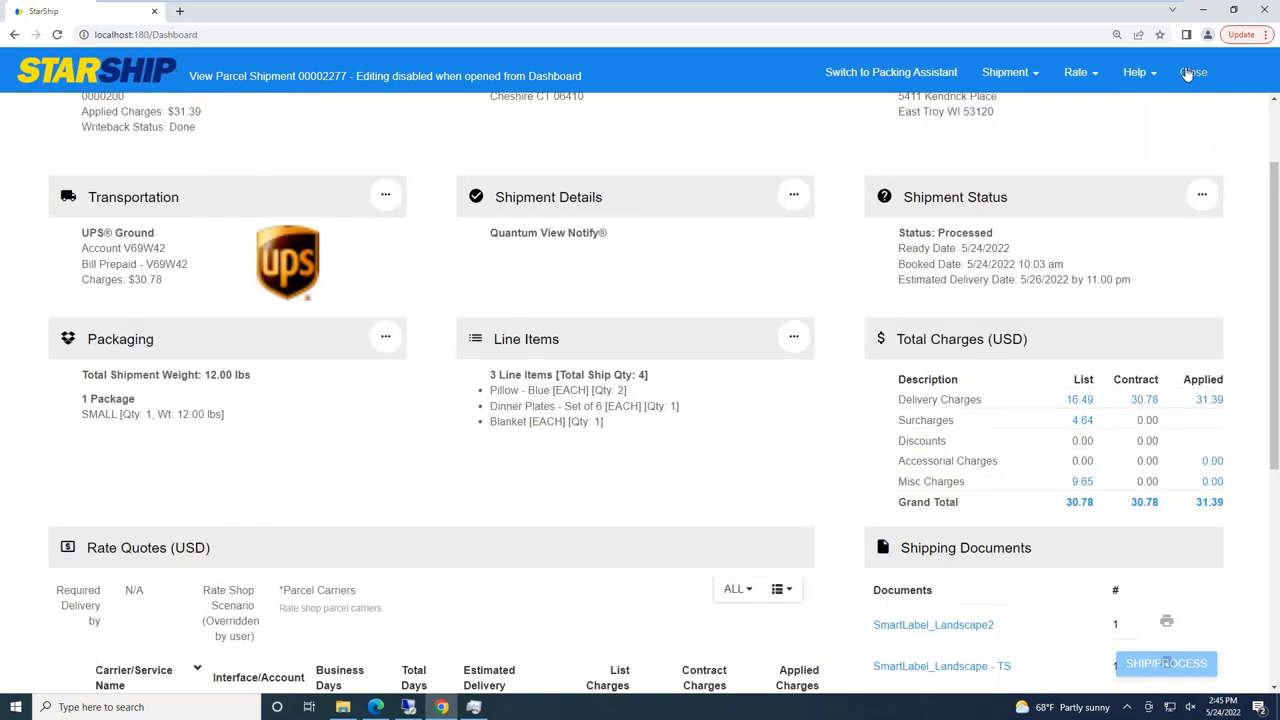
pyautogui.click(1193, 72)
pyautogui.click(44, 76)
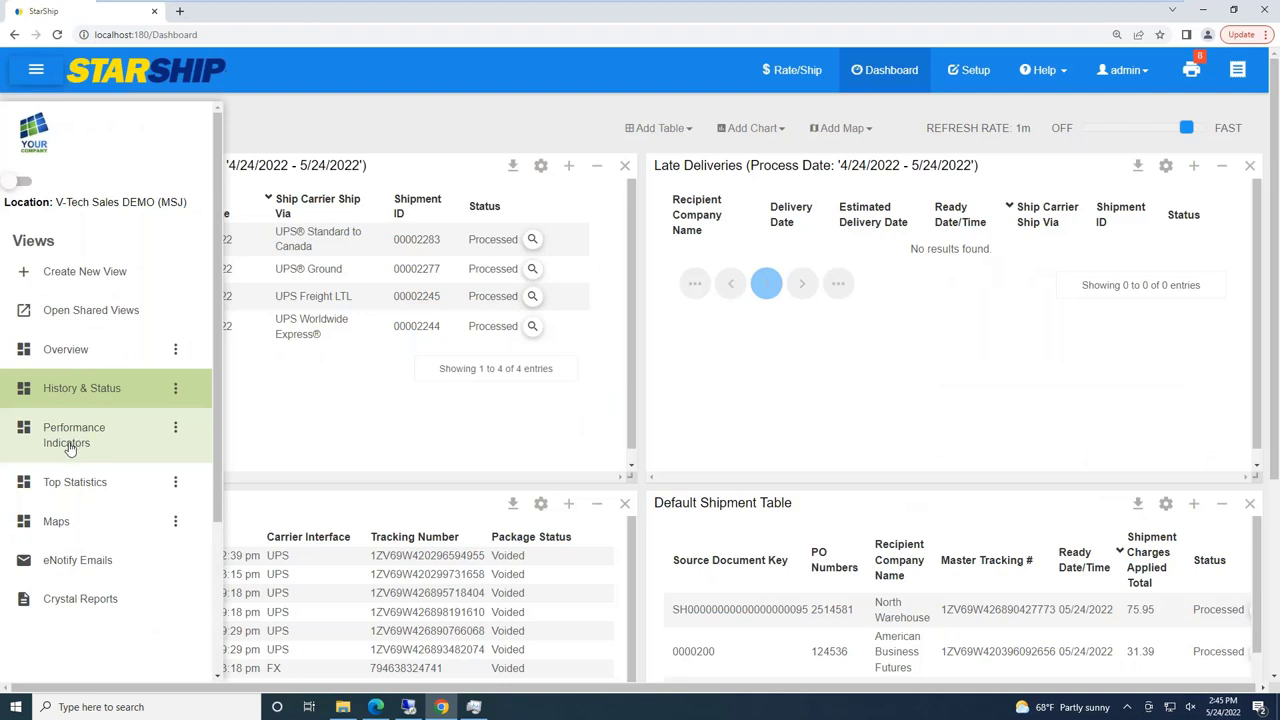
# Step: Browse the Crystal Report dropdown, from Address Correction through UPS Manifest, then return to the views list
pyautogui.click(96, 599)
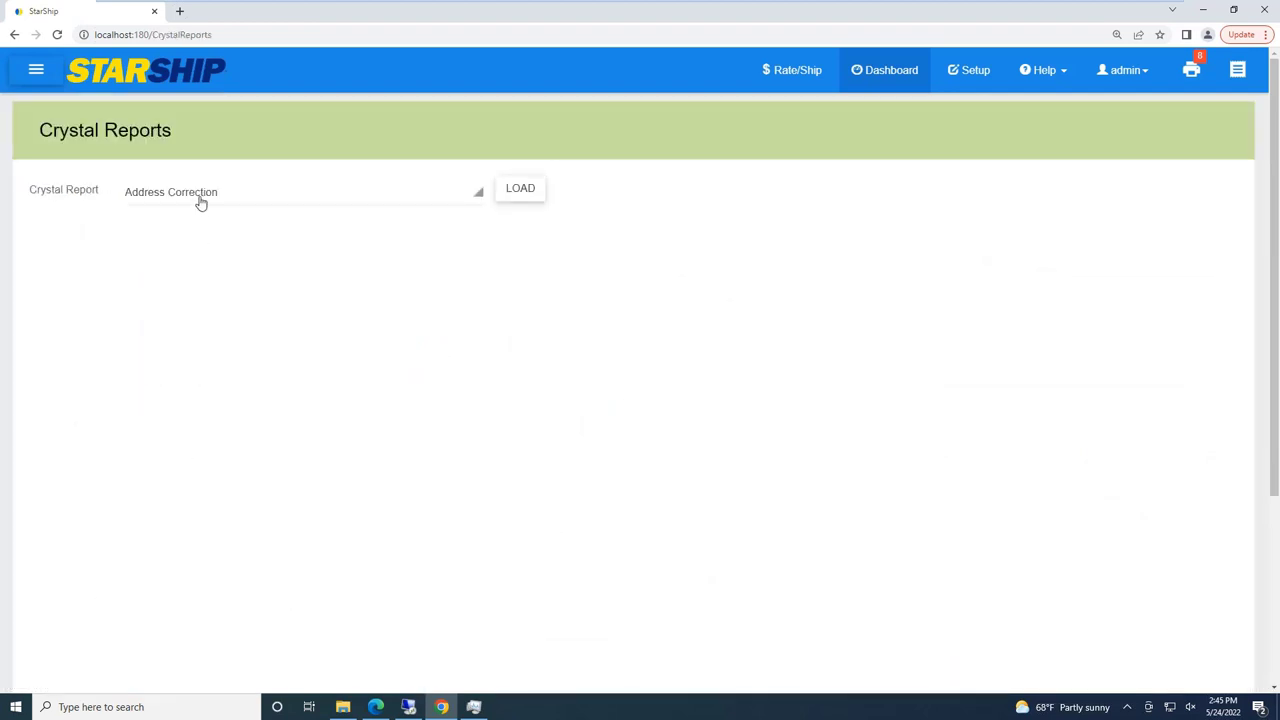
pyautogui.click(197, 201)
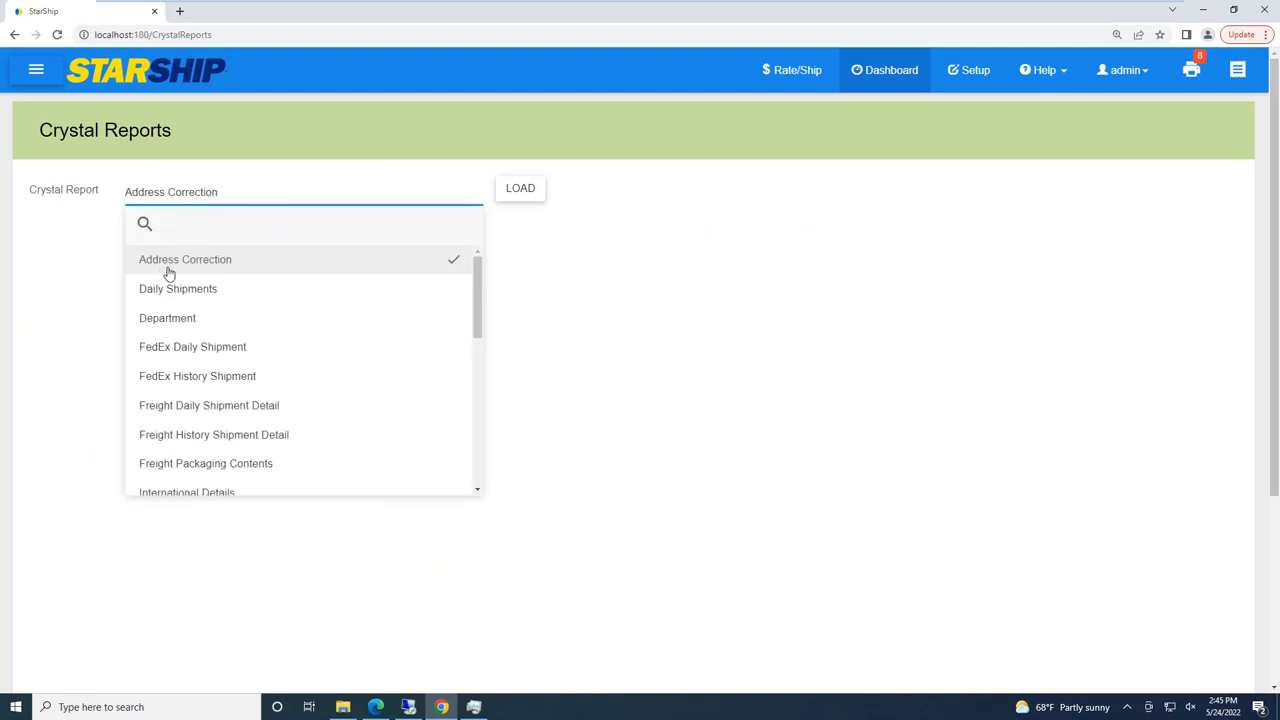
pyautogui.scroll(-1, 188, 318)
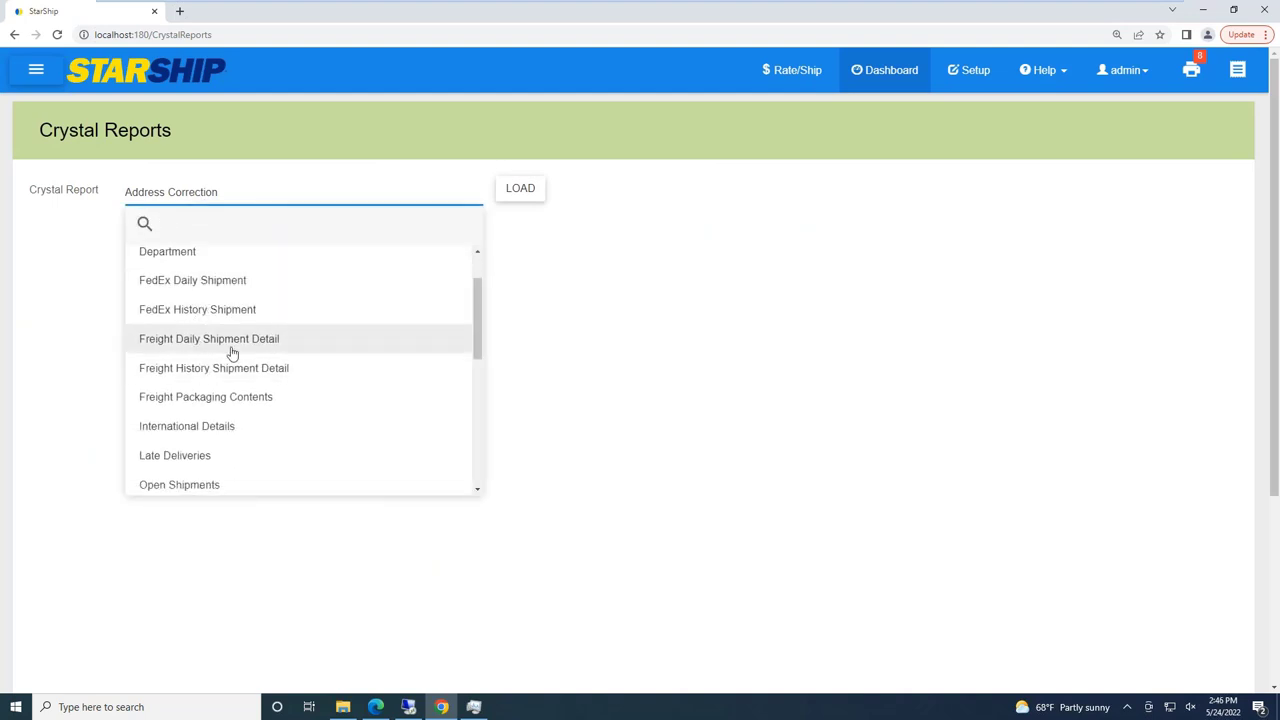
pyautogui.scroll(-1, 235, 370)
pyautogui.scroll(-1, 181, 399)
pyautogui.scroll(-2, 263, 389)
pyautogui.scroll(-1, 238, 362)
pyautogui.scroll(-1, 238, 368)
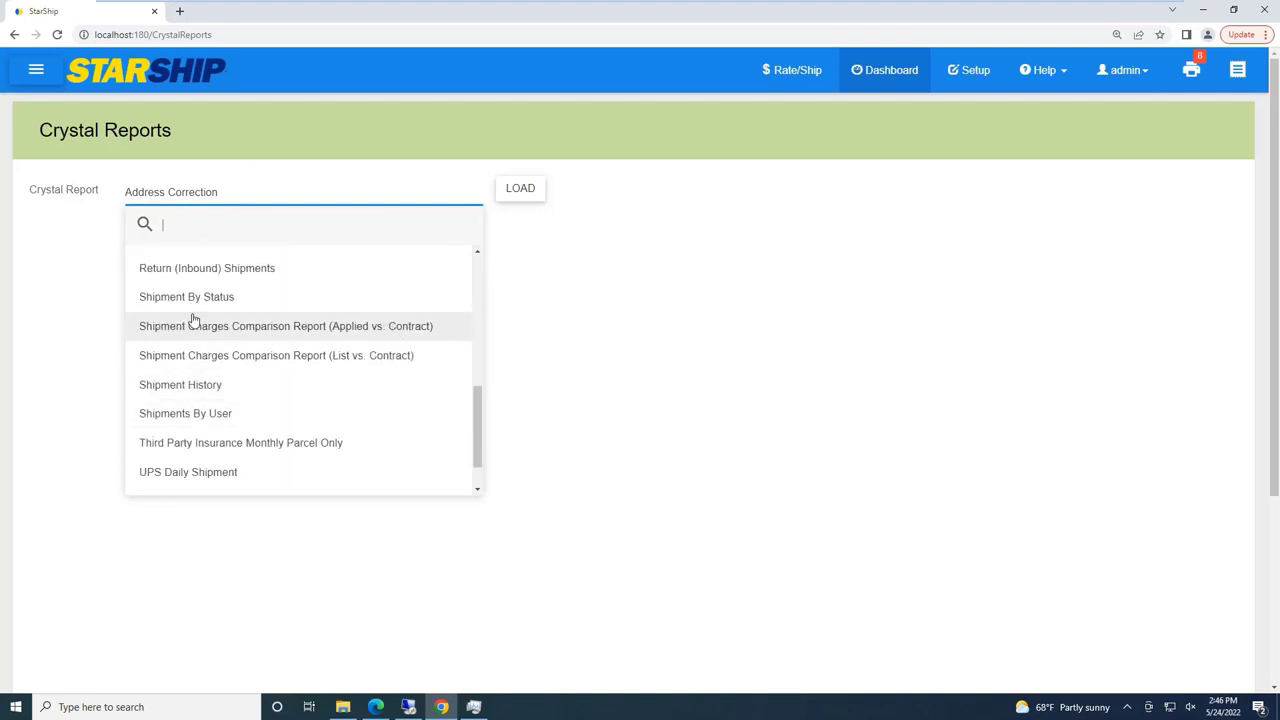
pyautogui.scroll(-1, 188, 325)
pyautogui.scroll(-1, 182, 380)
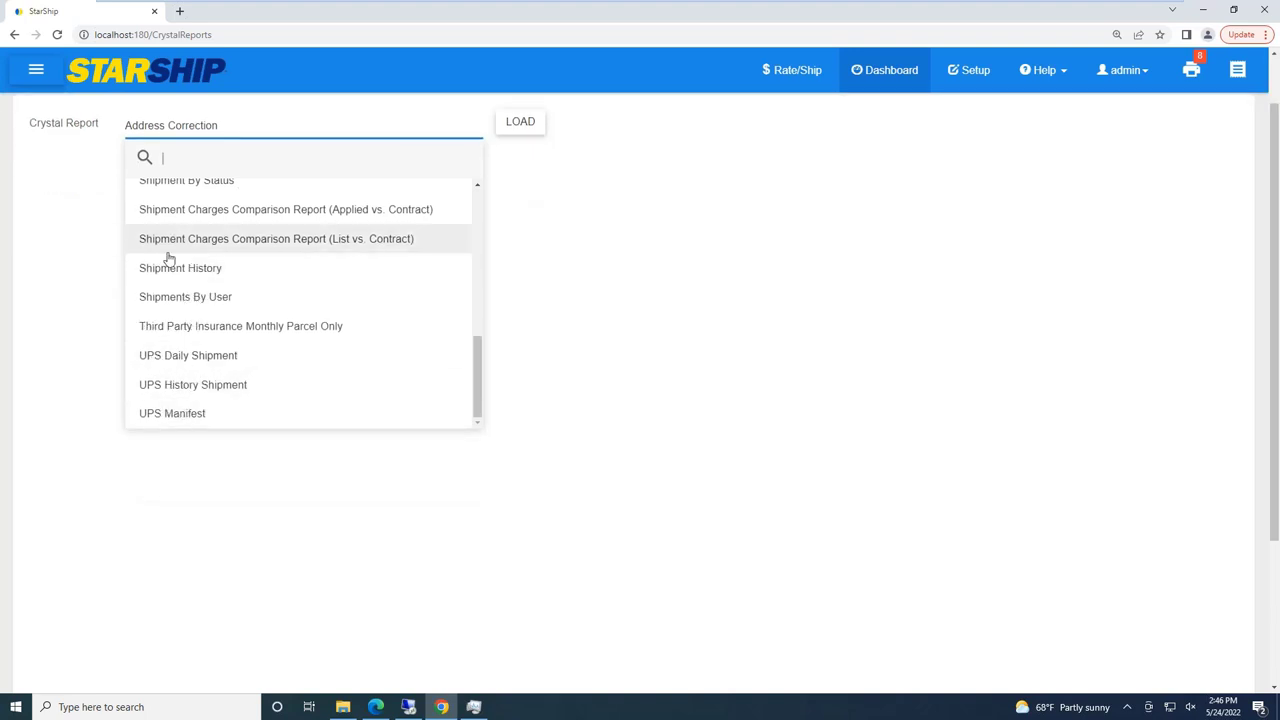
pyautogui.scroll(3, 166, 257)
pyautogui.click(34, 70)
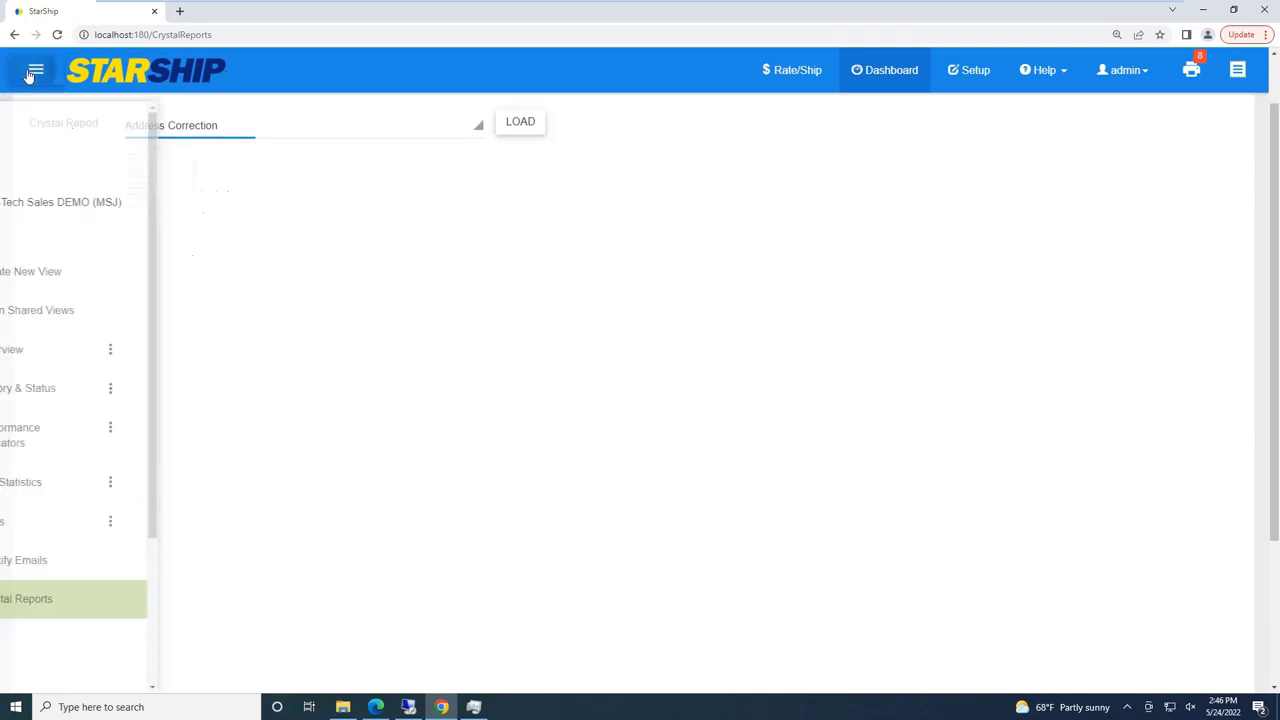
# Step: Open the pending eNotify ship notification email for North Warehouse
pyautogui.click(94, 560)
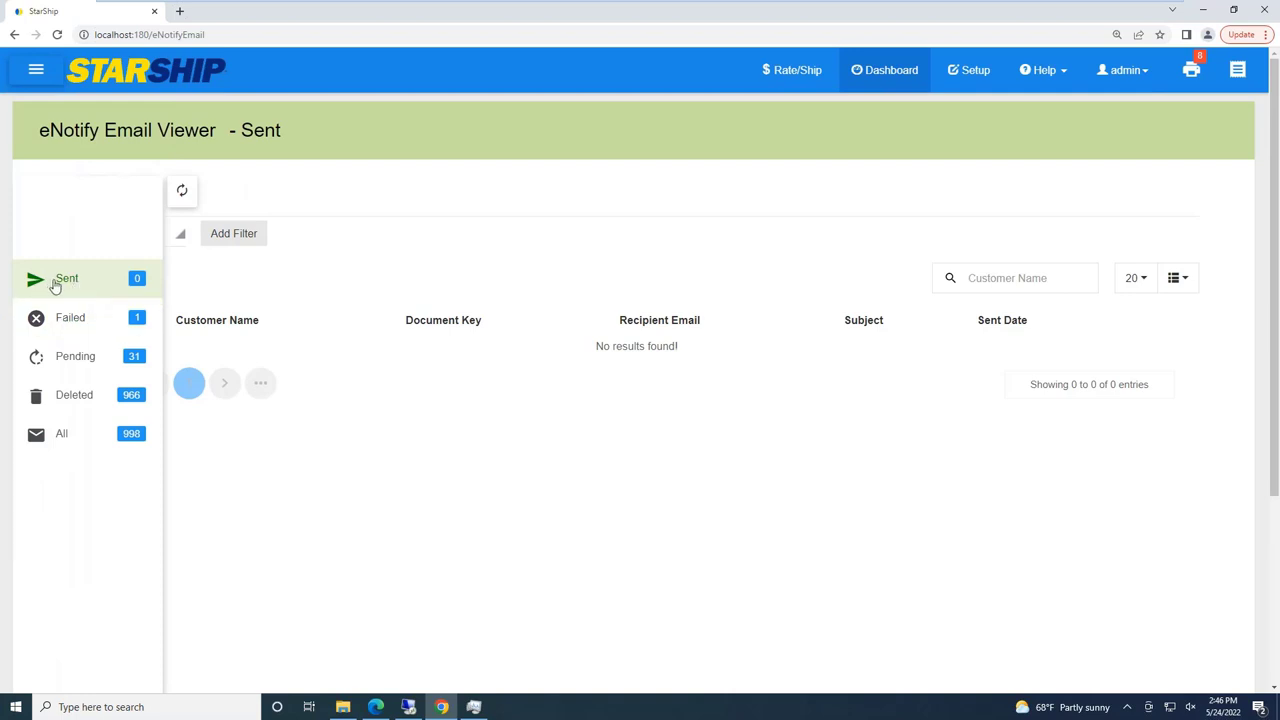
pyautogui.click(72, 358)
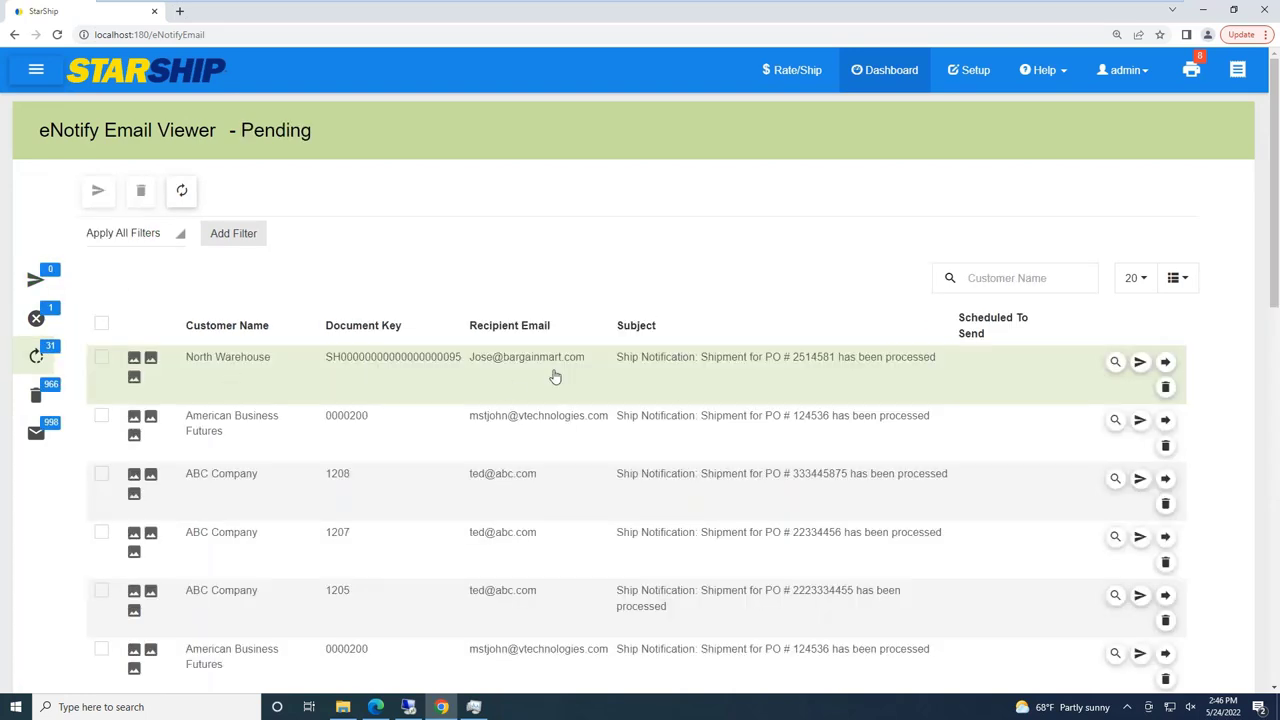
pyautogui.click(558, 377)
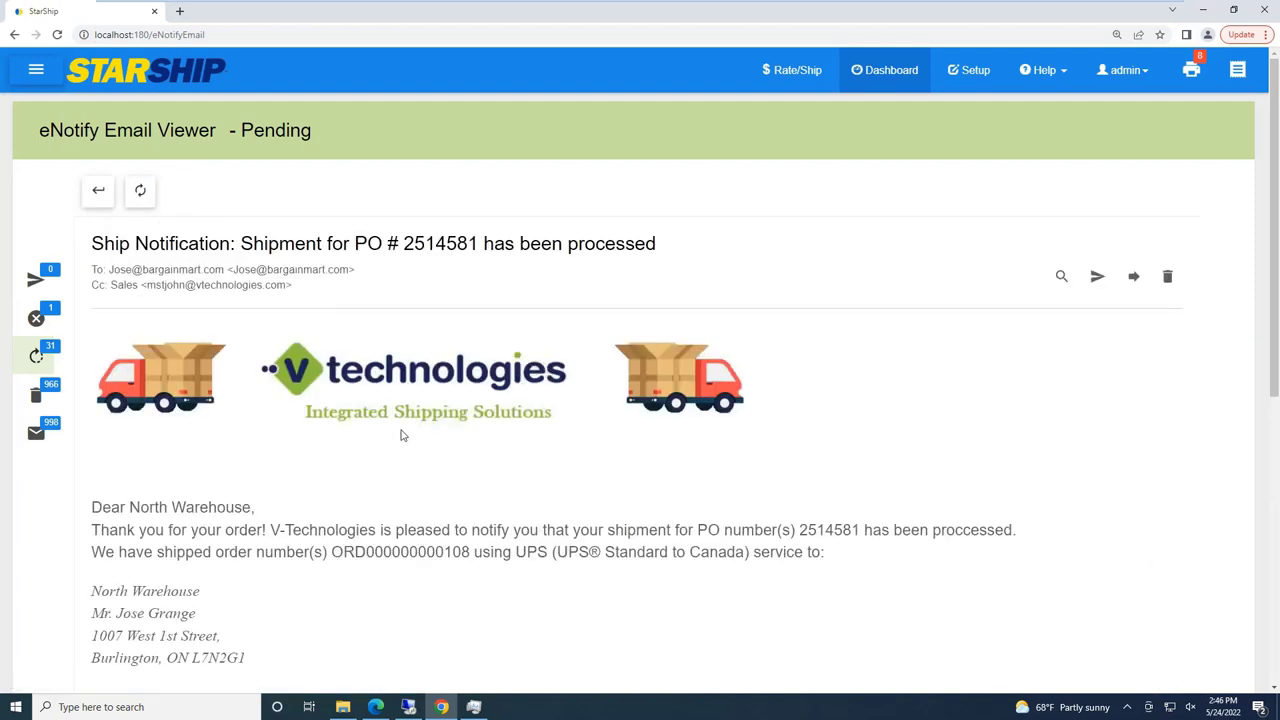
pyautogui.scroll(-1, 402, 433)
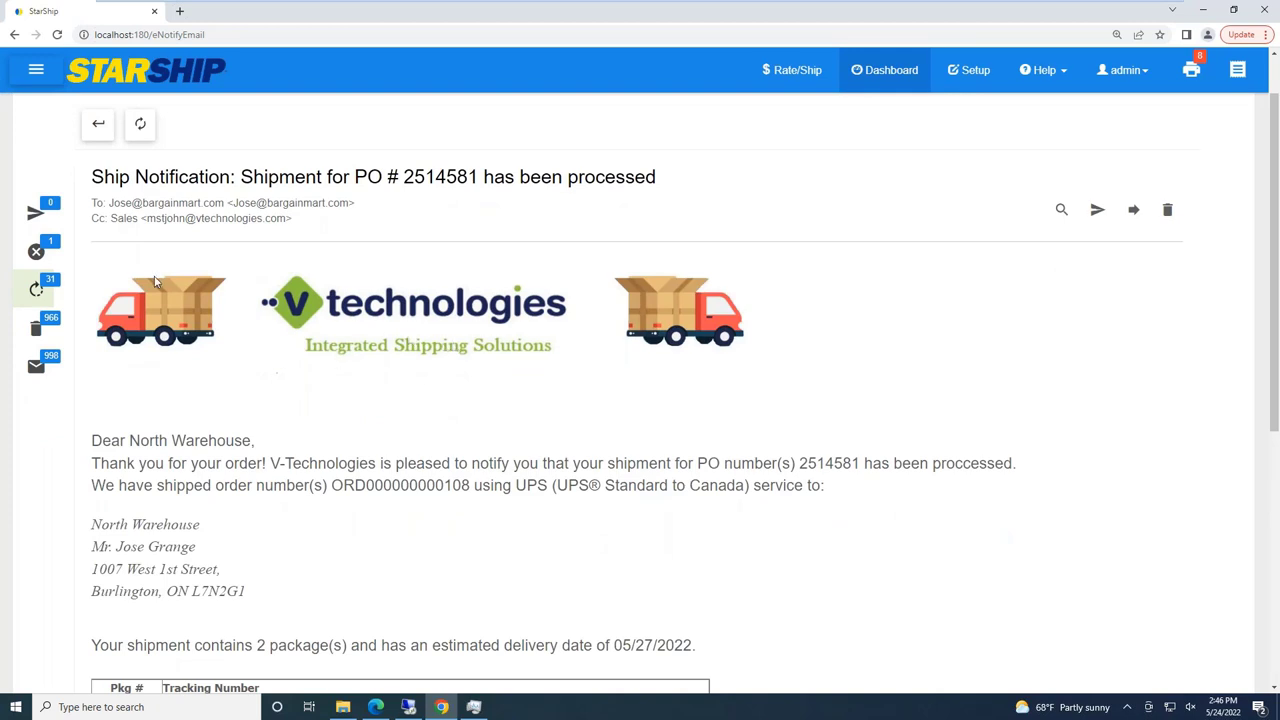
pyautogui.scroll(-1, 699, 453)
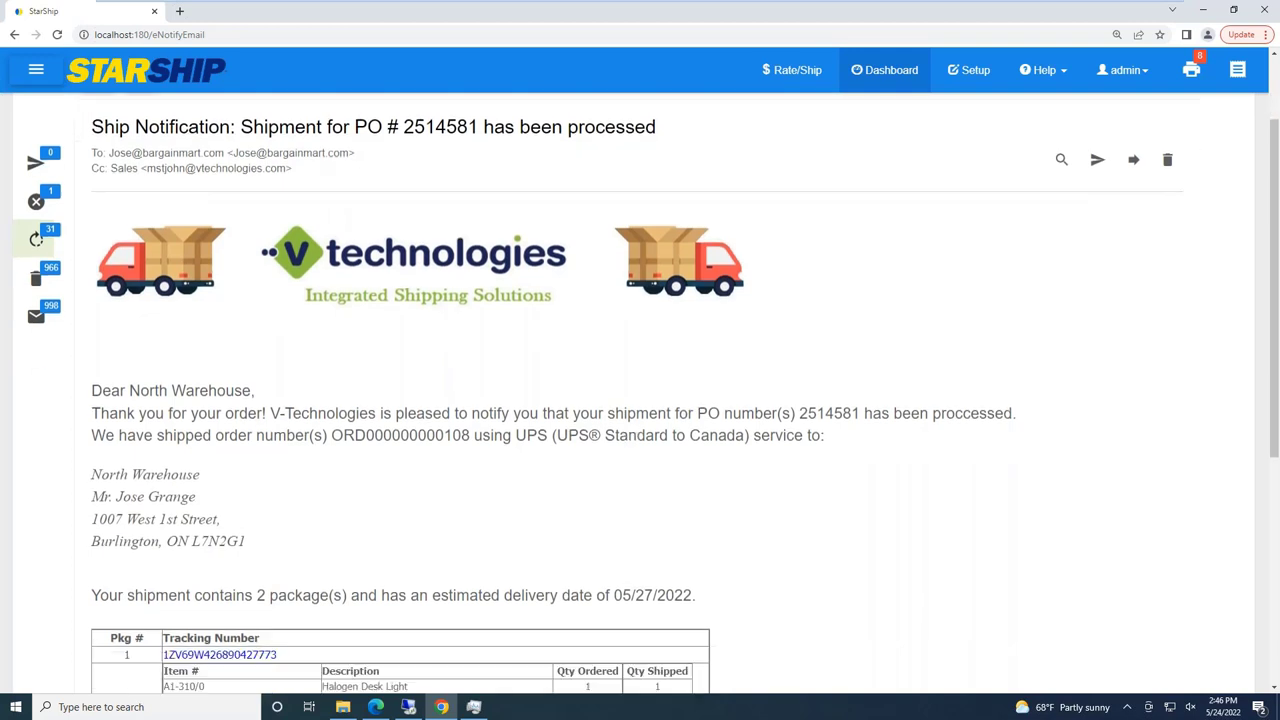
# Step: Highlight PO 2514581, the UPS carrier and delivery date 05/27/2022, then check UPS tracking
pyautogui.moveTo(698, 396); pyautogui.dragTo(862, 397)
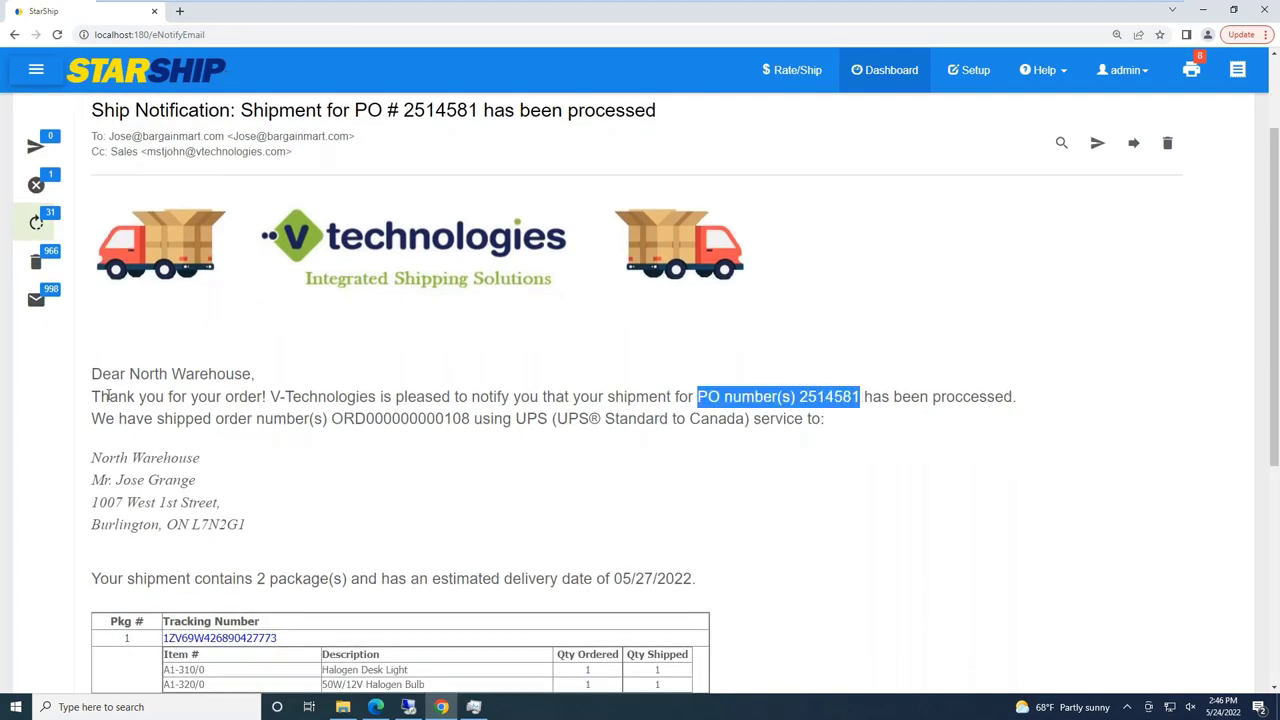
pyautogui.moveTo(162, 421)
pyautogui.mouseDown()
pyautogui.moveTo(530, 424)
pyautogui.moveTo(516, 420)
pyautogui.mouseUp()
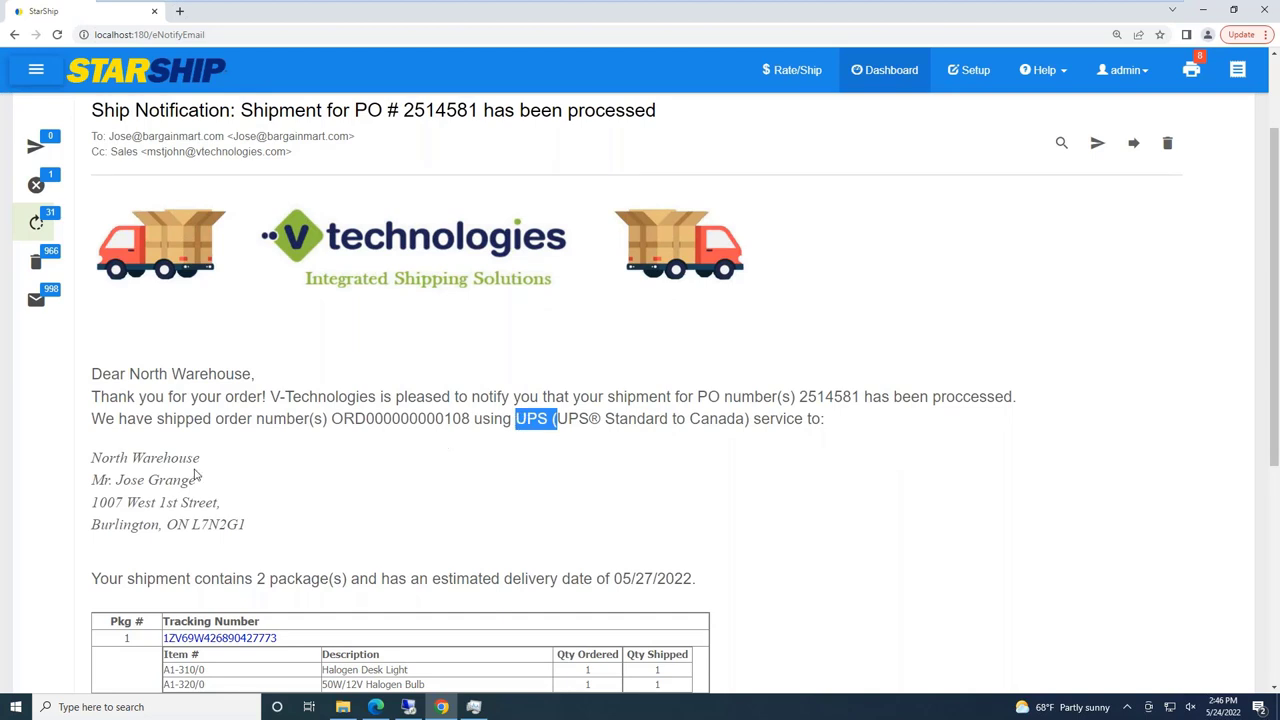
pyautogui.scroll(-2, 187, 486)
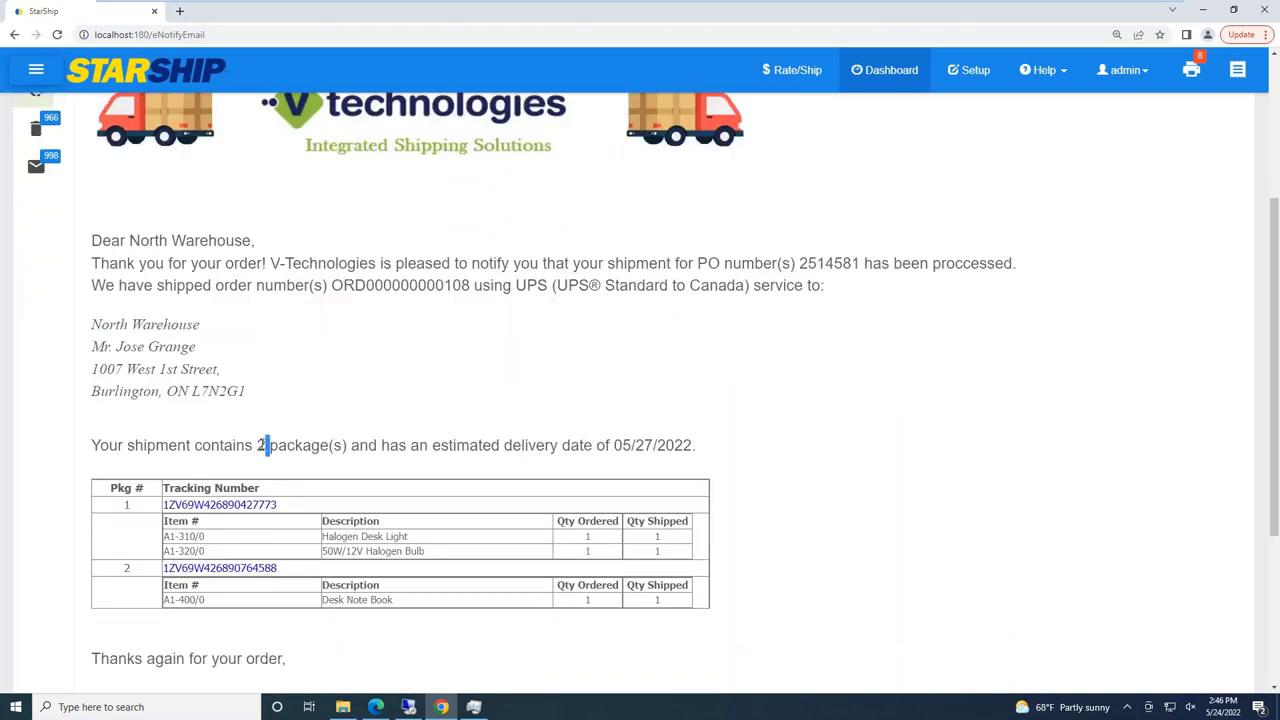
pyautogui.moveTo(703, 449)
pyautogui.mouseDown()
pyautogui.moveTo(421, 447)
pyautogui.moveTo(432, 447)
pyautogui.mouseUp()
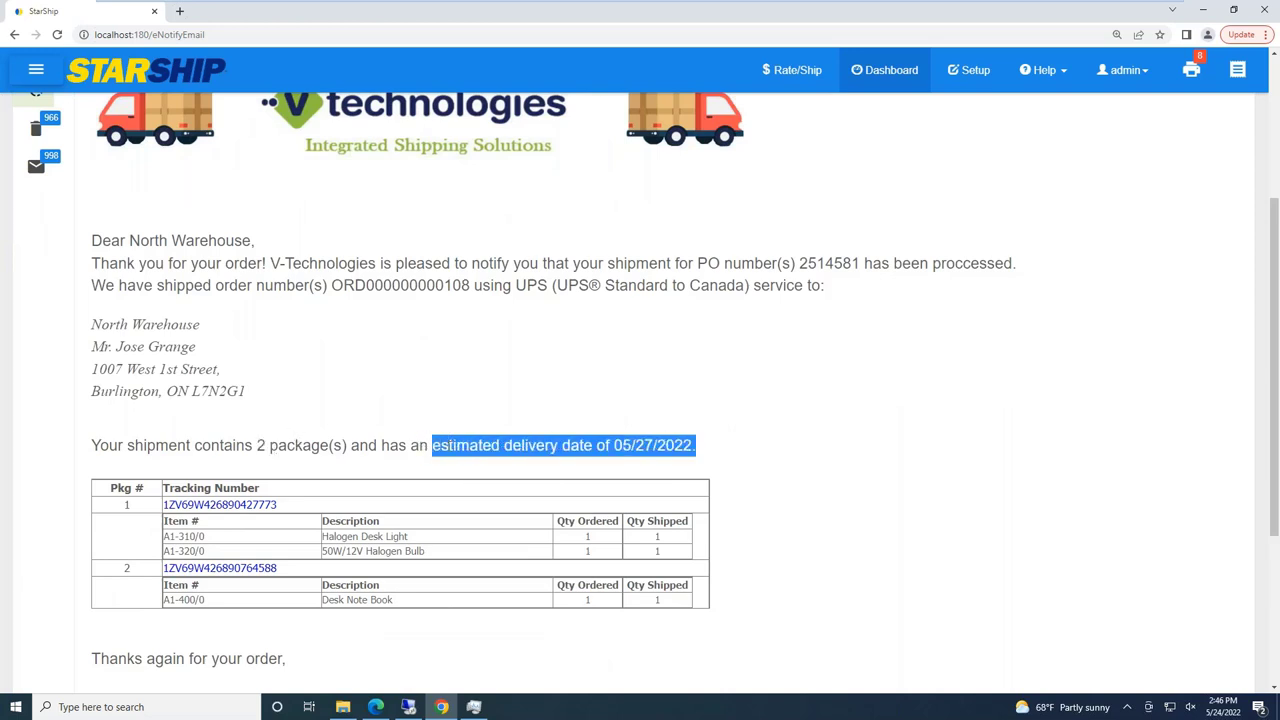
pyautogui.scroll(-1, 389, 425)
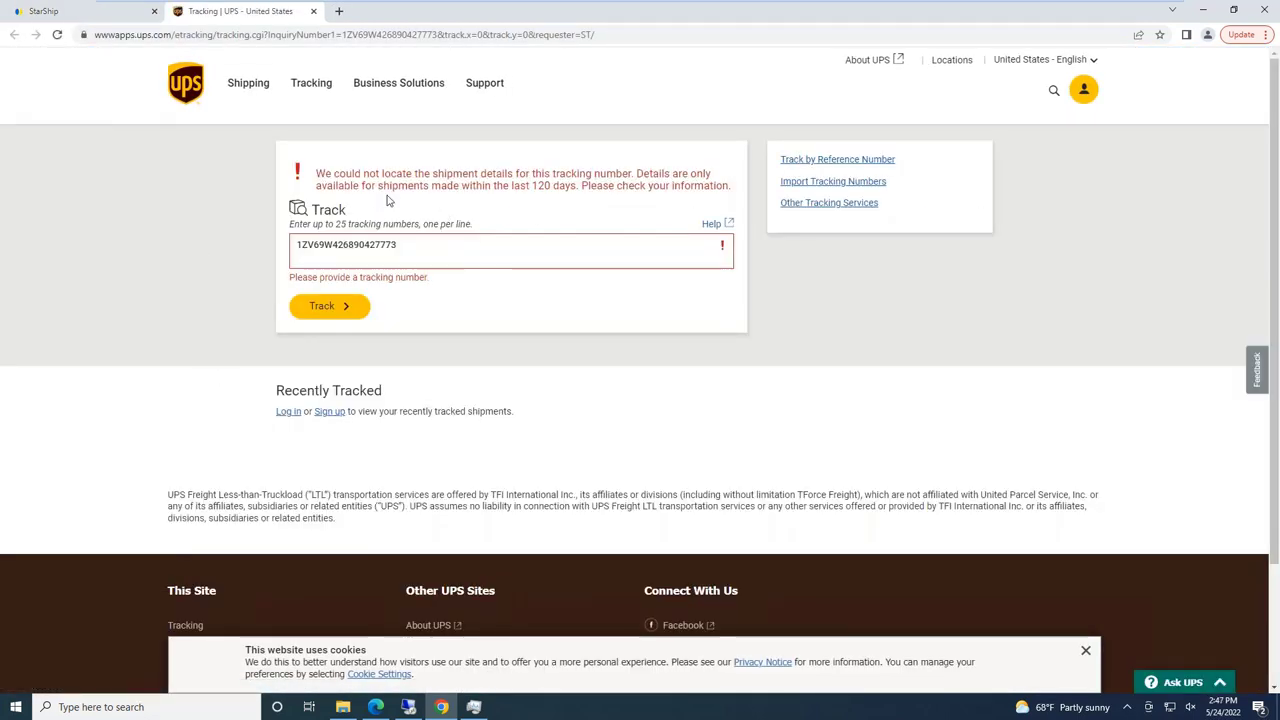
pyautogui.click(109, 15)
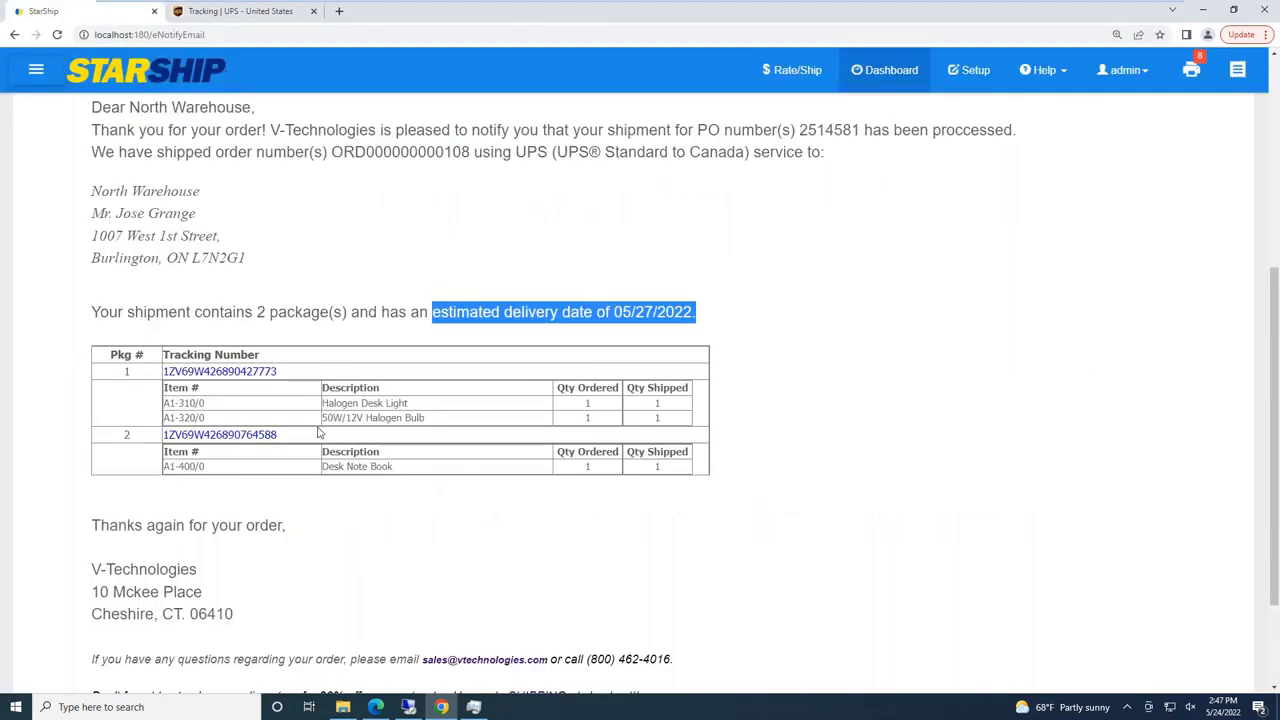
pyautogui.scroll(-3, 494, 557)
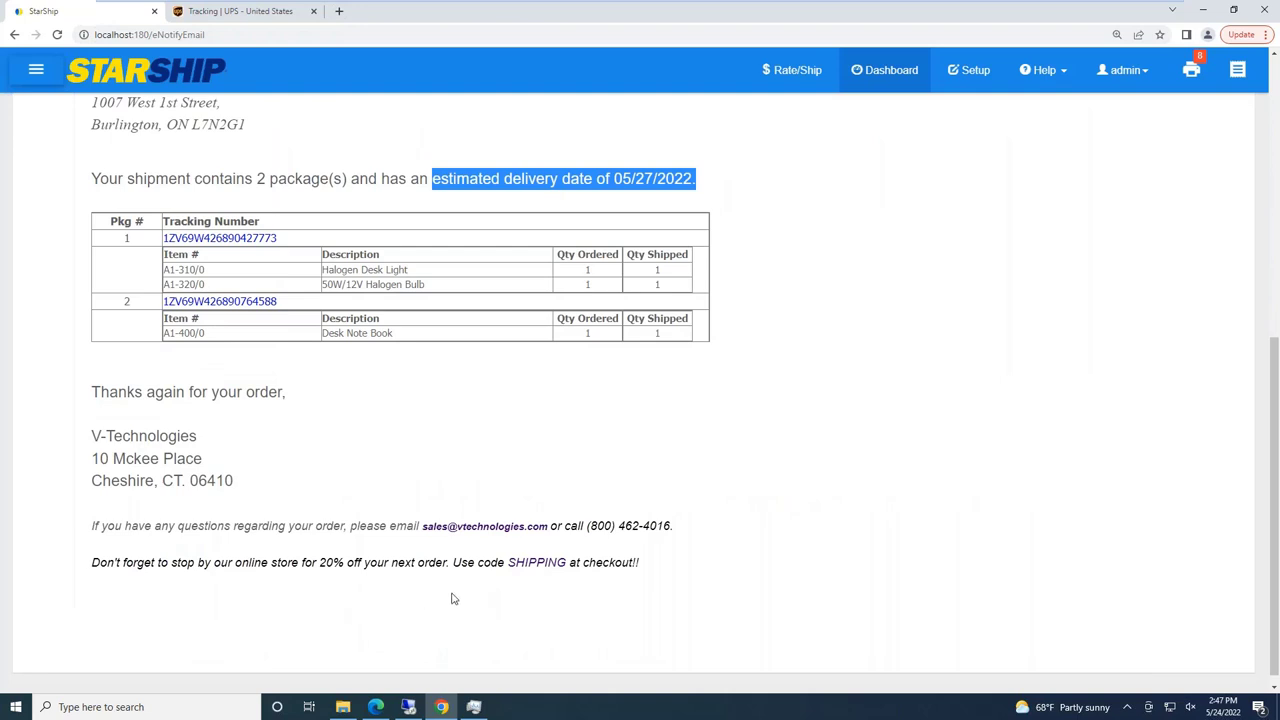
# Step: Visit the vtechnologies.com home page from the email footer, comparing it with the email and UPS tracking tabs
pyautogui.click(530, 565)
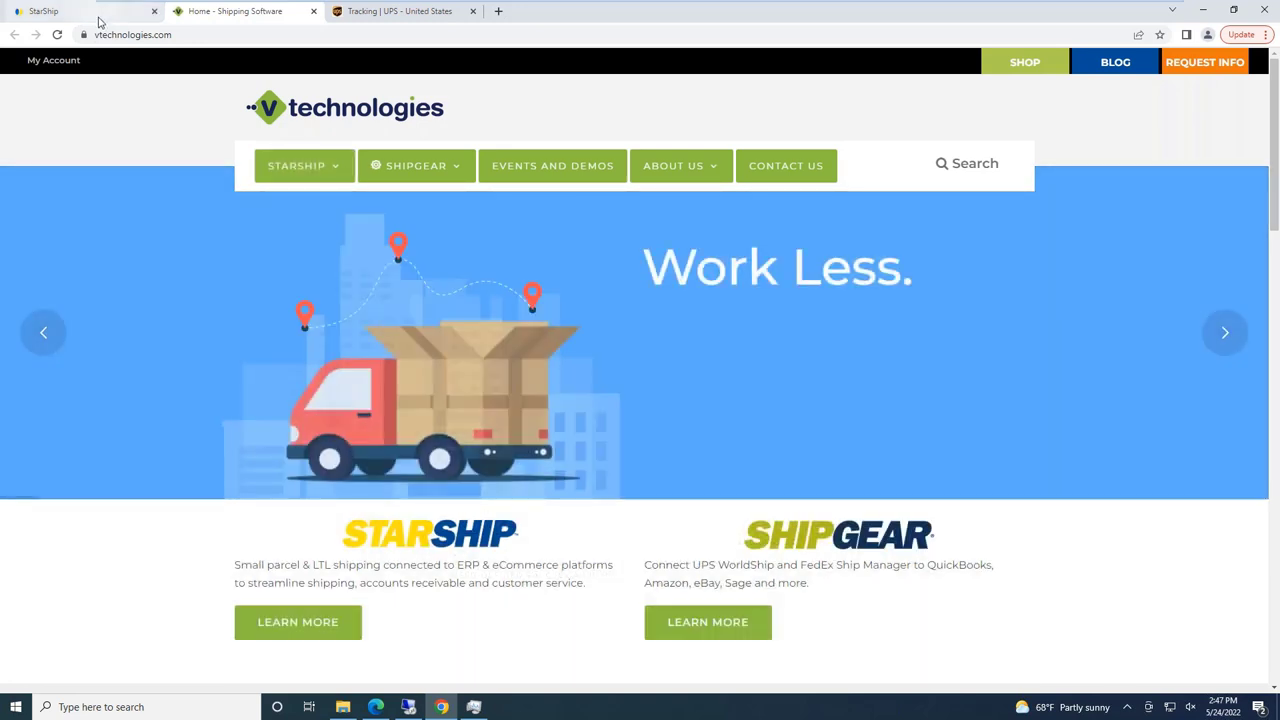
pyautogui.click(85, 11)
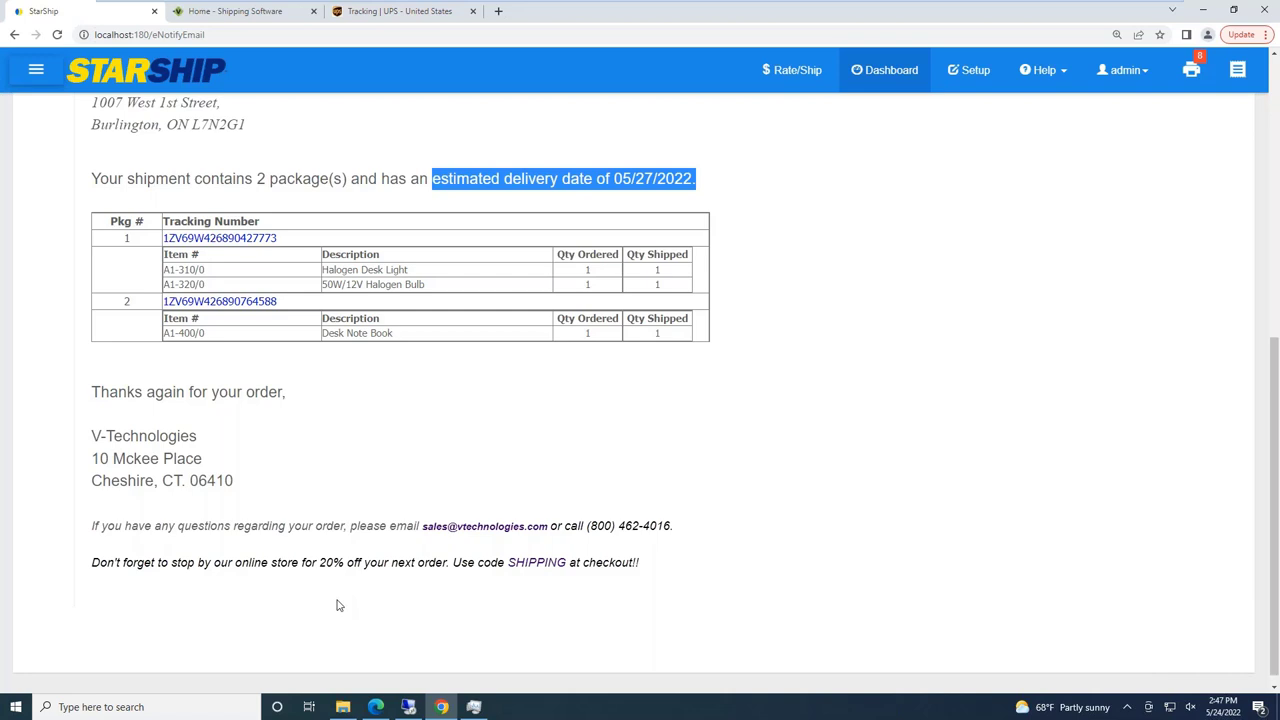
pyautogui.scroll(5, 338, 605)
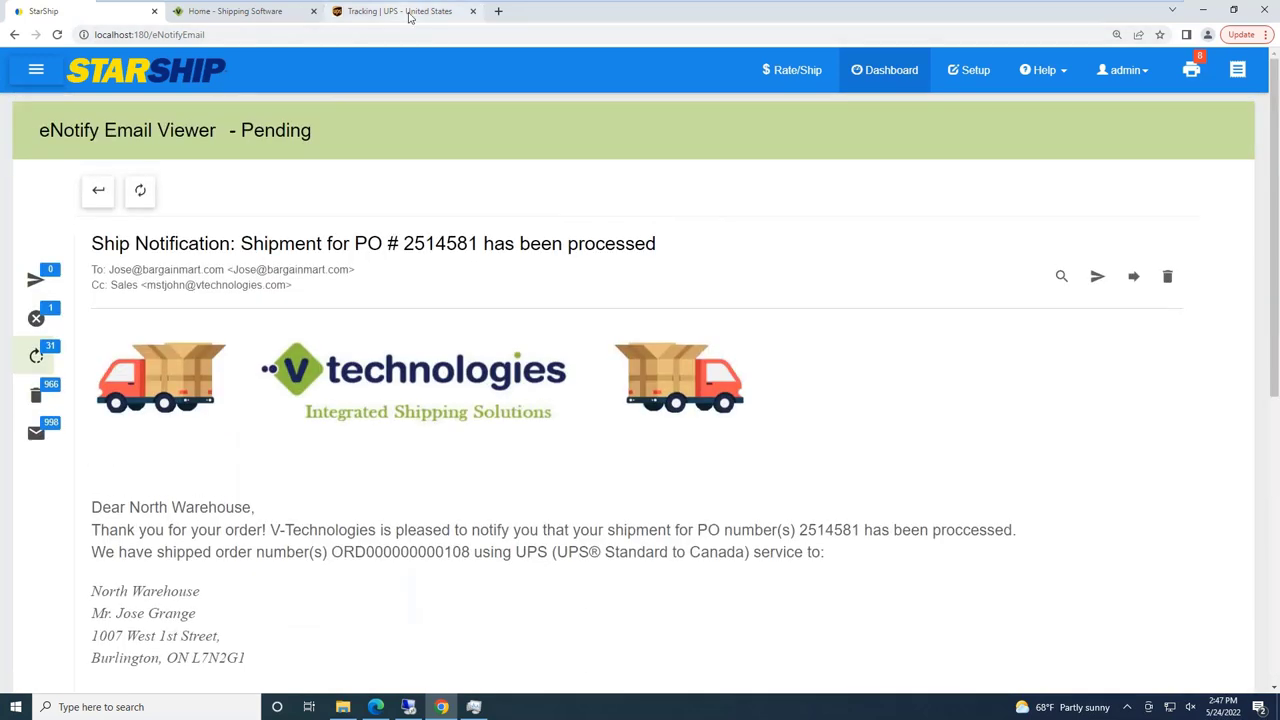
pyautogui.click(408, 12)
pyautogui.click(270, 12)
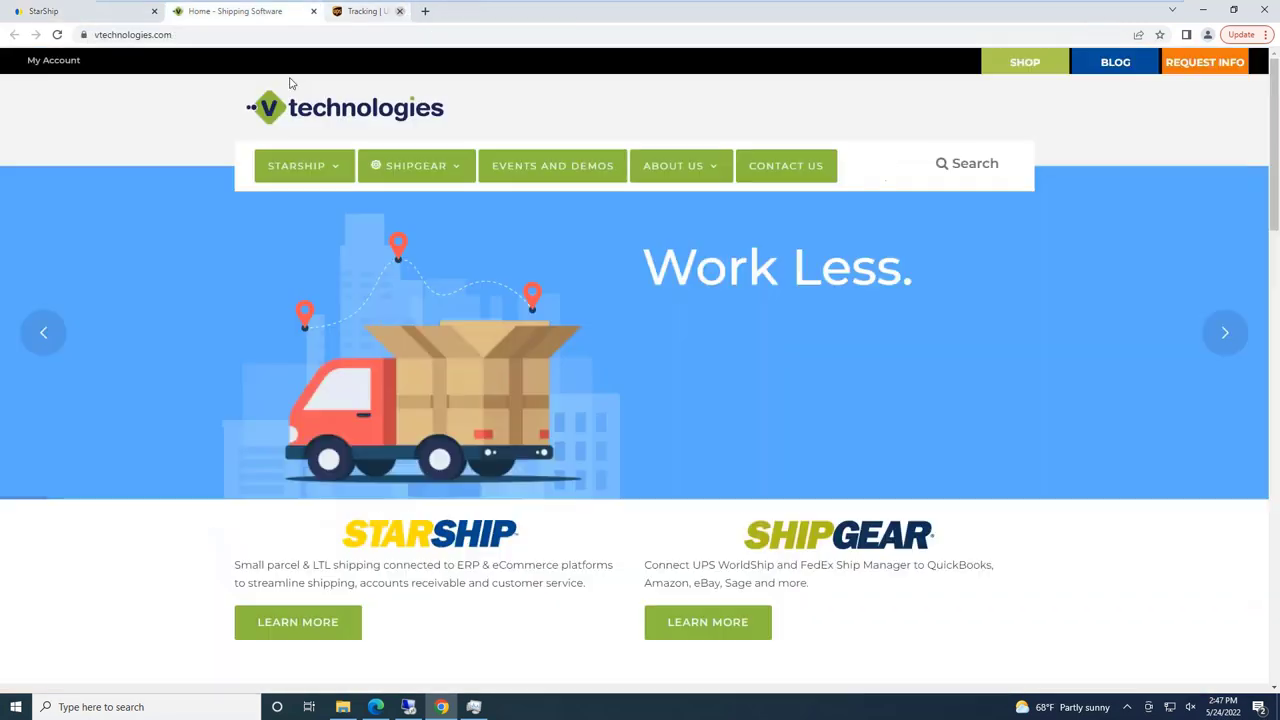